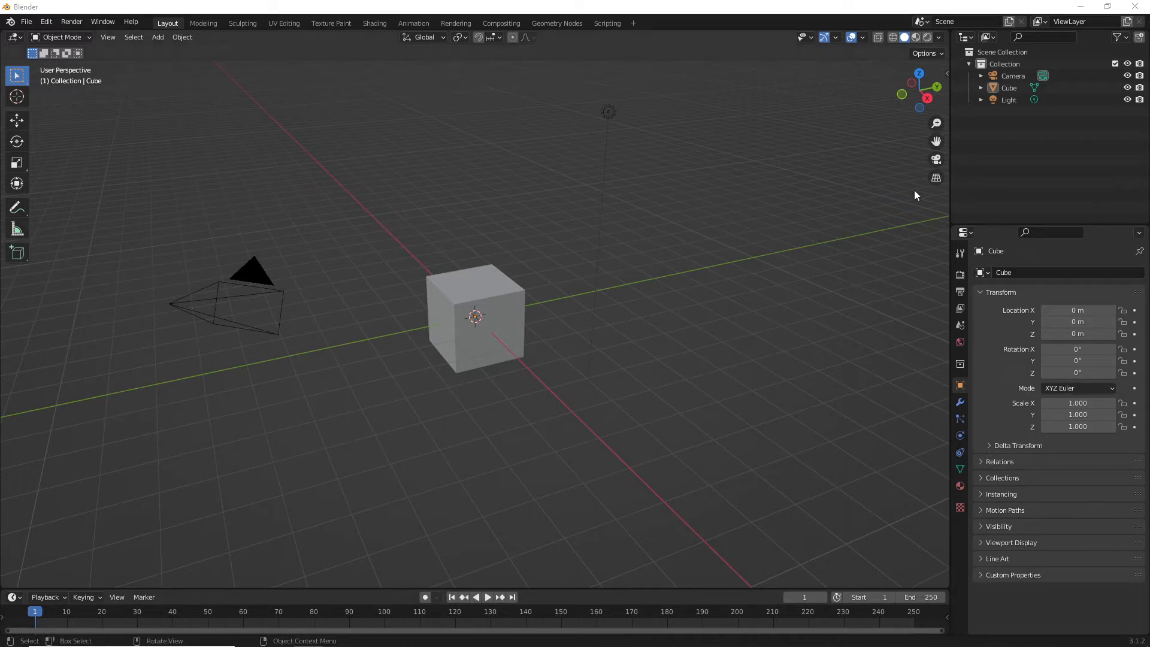
# Step: Delete the default light and camera from the scene
pyautogui.click(608, 120)
pyautogui.press('Delete')
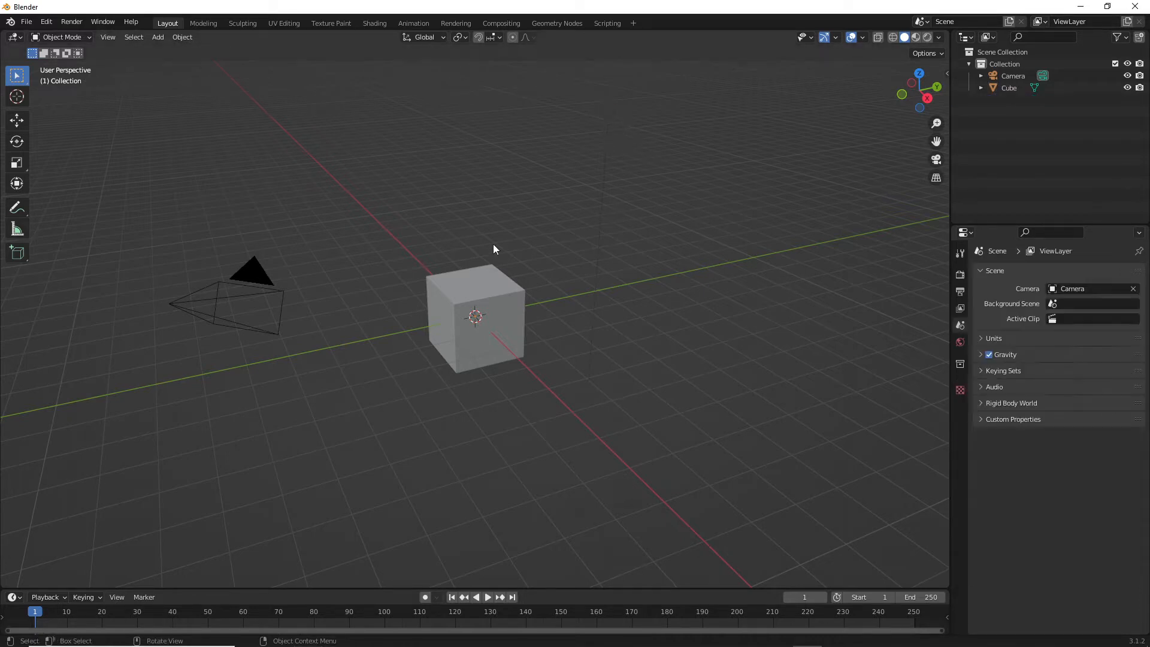
pyautogui.click(246, 275)
pyautogui.press('Delete')
# Step: Working in front view, move the cube about 9.18 m up along the Z axis
pyautogui.moveTo(606, 297); pyautogui.dragTo(619, 264, button='middle')
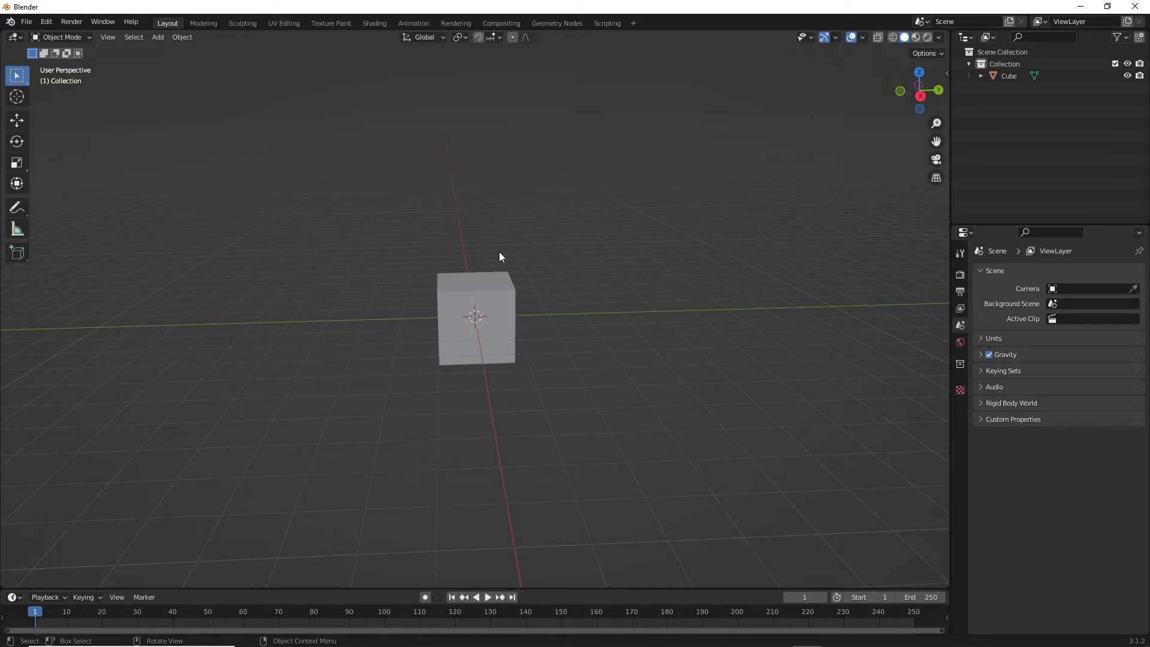
pyautogui.press('KP_1')
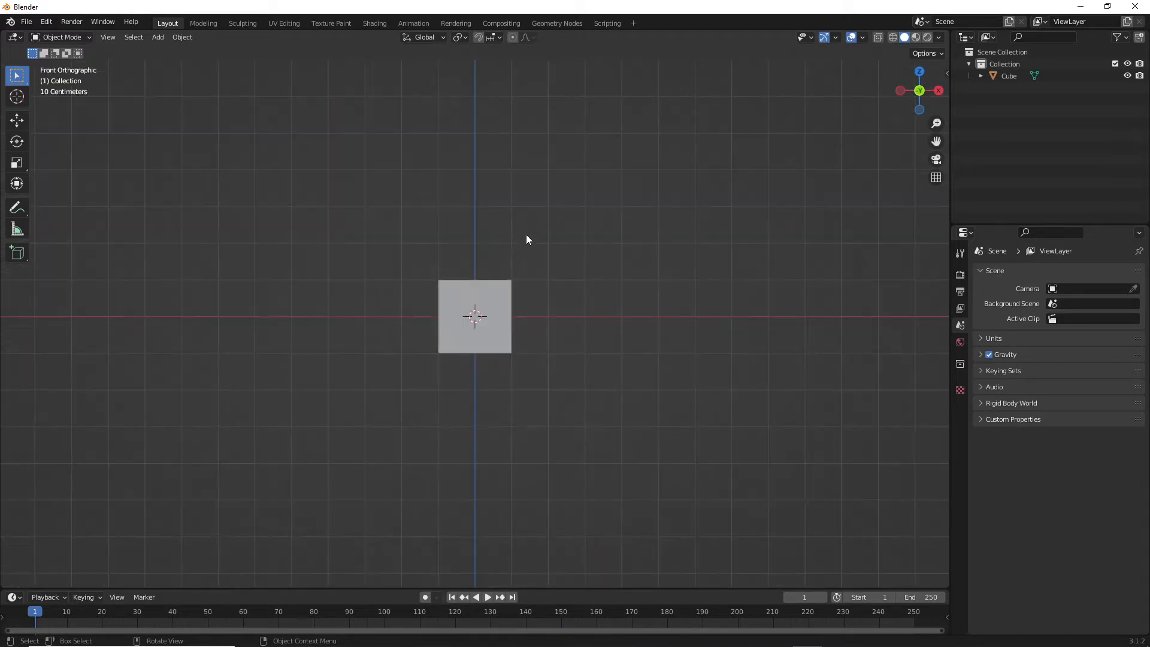
pyautogui.keyDown('shift'); pyautogui.moveTo(572, 217); pyautogui.dragTo(558, 323, button='middle'); pyautogui.keyUp('shift')
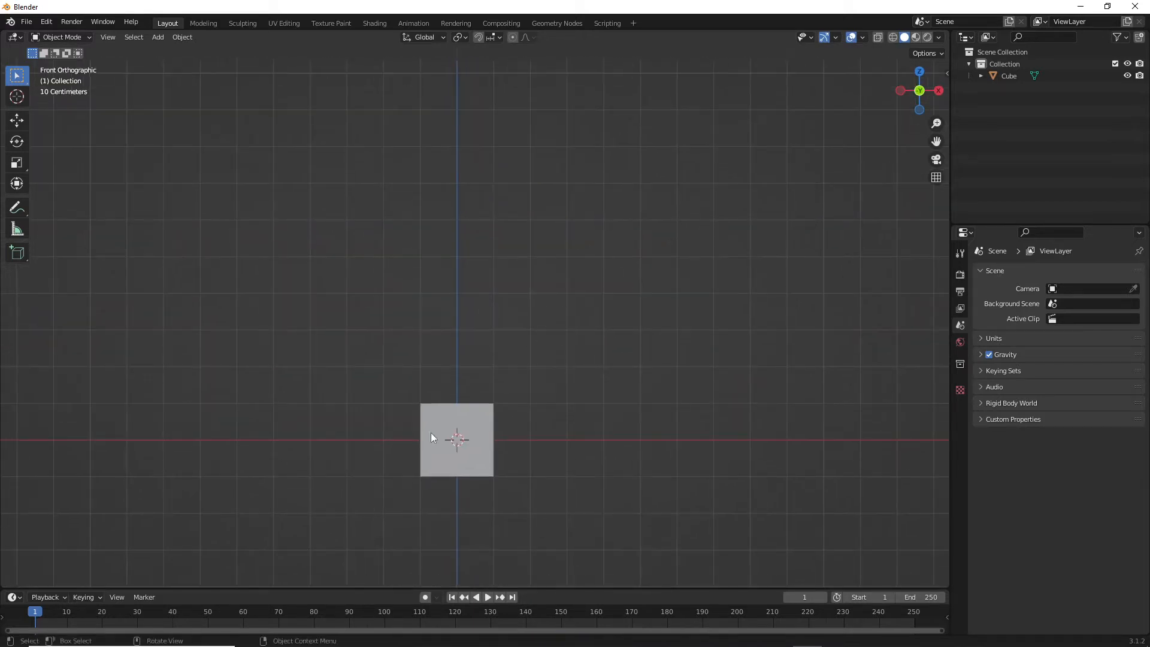
pyautogui.click(448, 426)
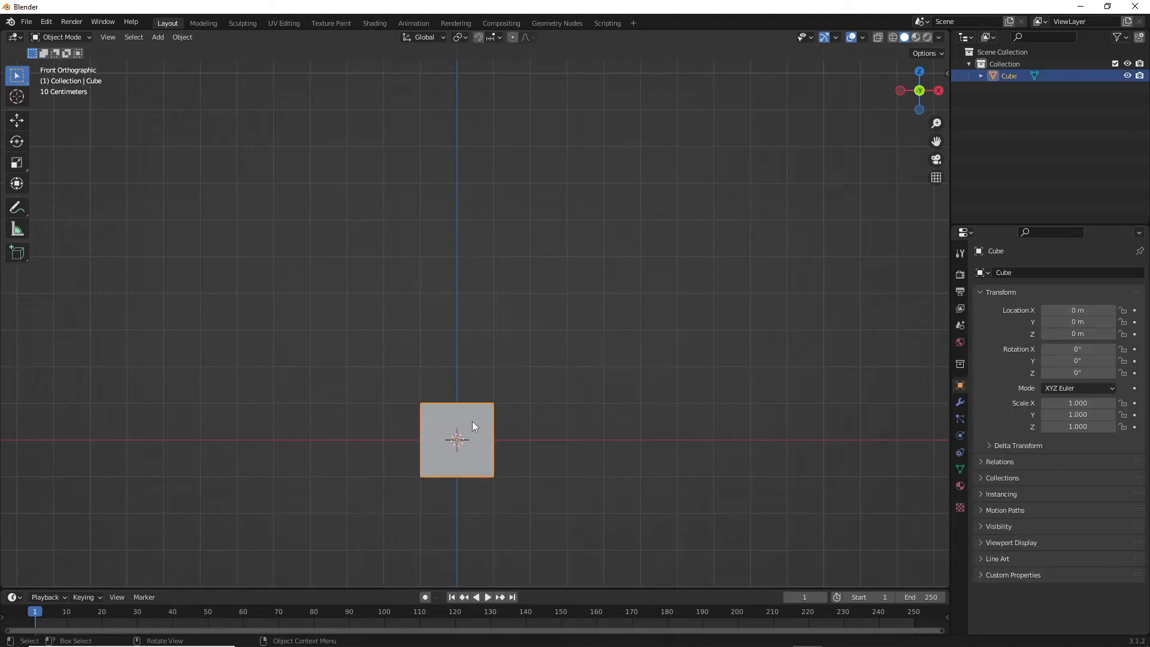
pyautogui.press('g')
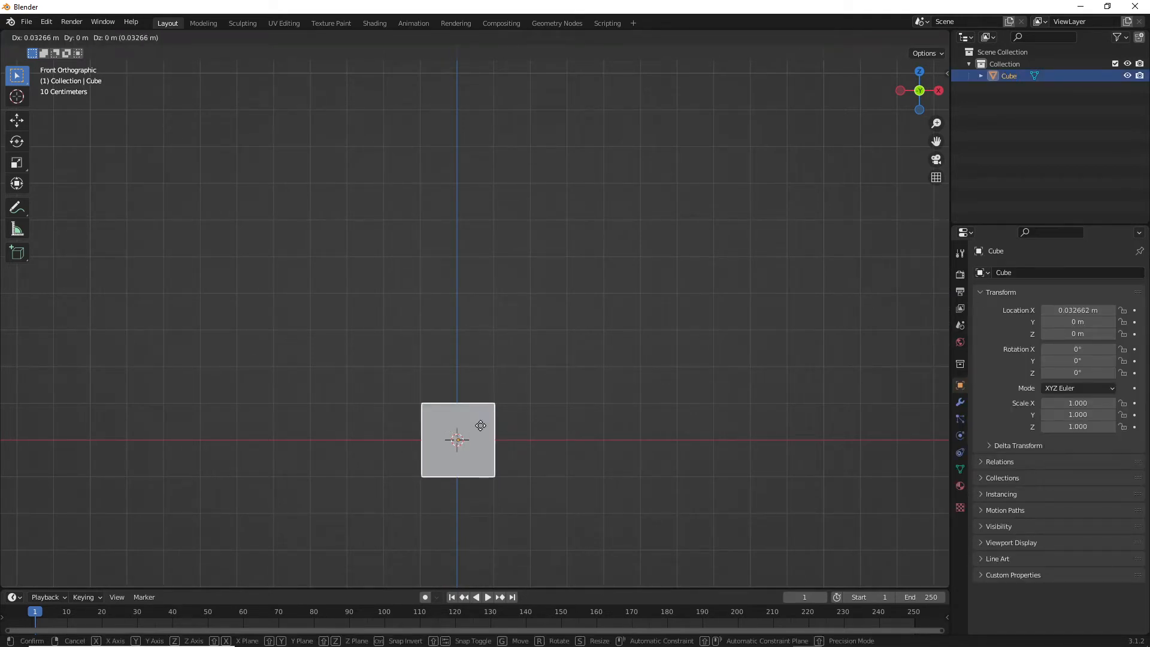
pyautogui.press('z')
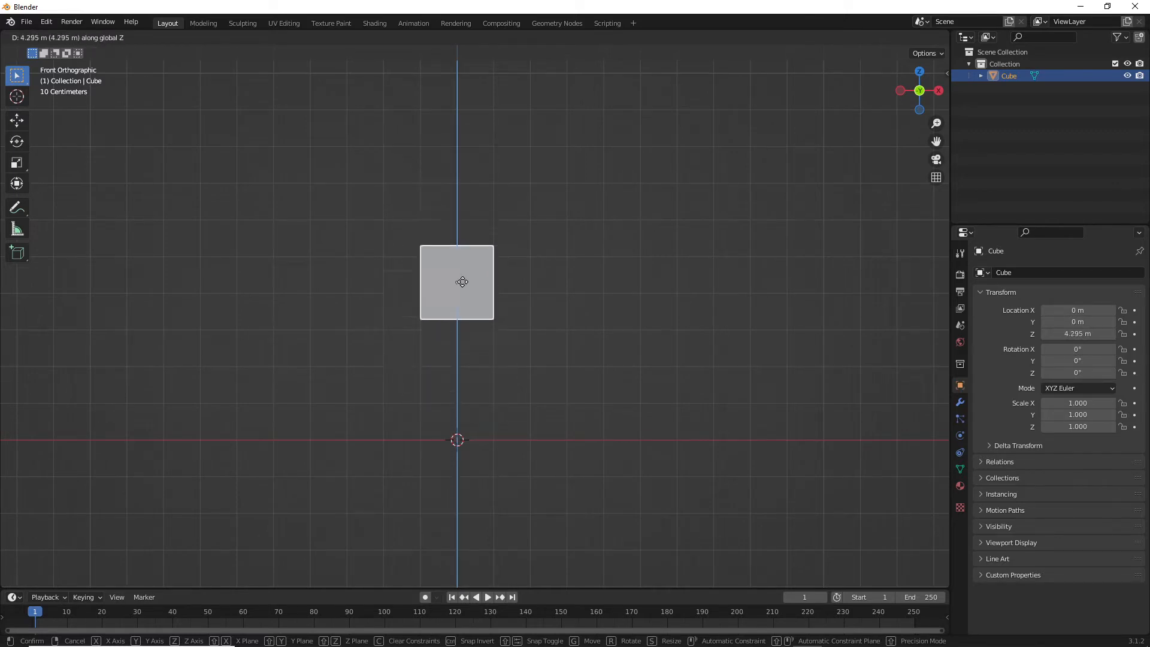
pyautogui.click(464, 88)
pyautogui.moveTo(556, 168); pyautogui.dragTo(532, 312, button='middle')
pyautogui.moveTo(487, 344); pyautogui.dragTo(532, 293, button='middle')
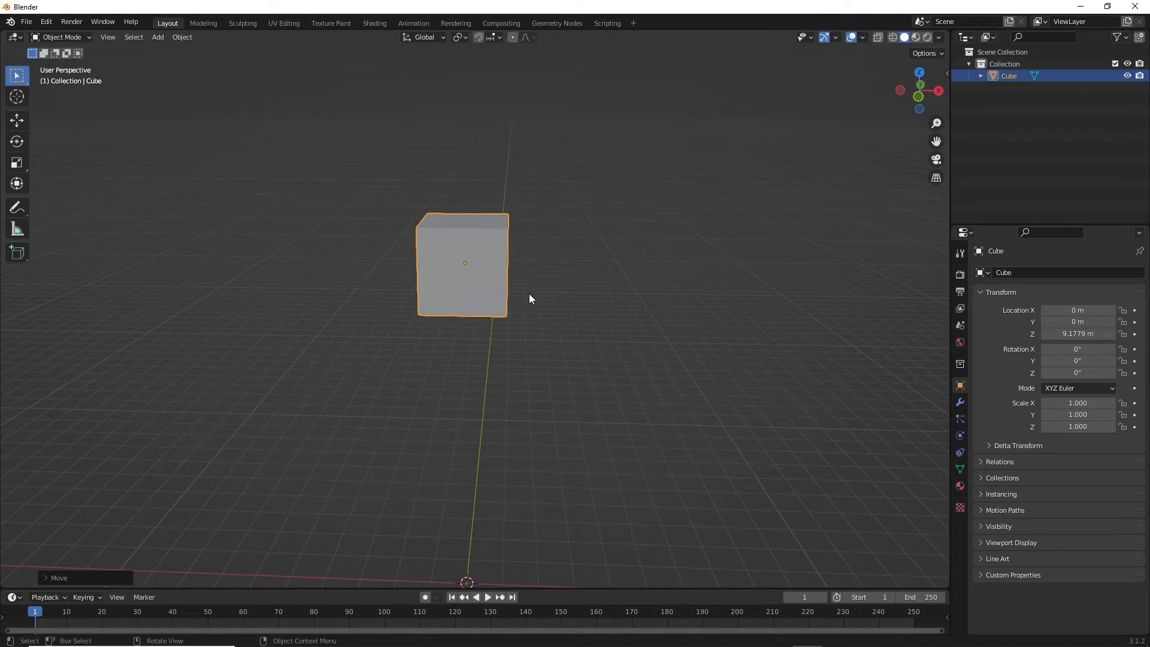
# Step: Raise the cube further along the Z axis to a height of about 15.08 m in front view
pyautogui.press('KP_1')
pyautogui.scroll(-6, 529, 295)
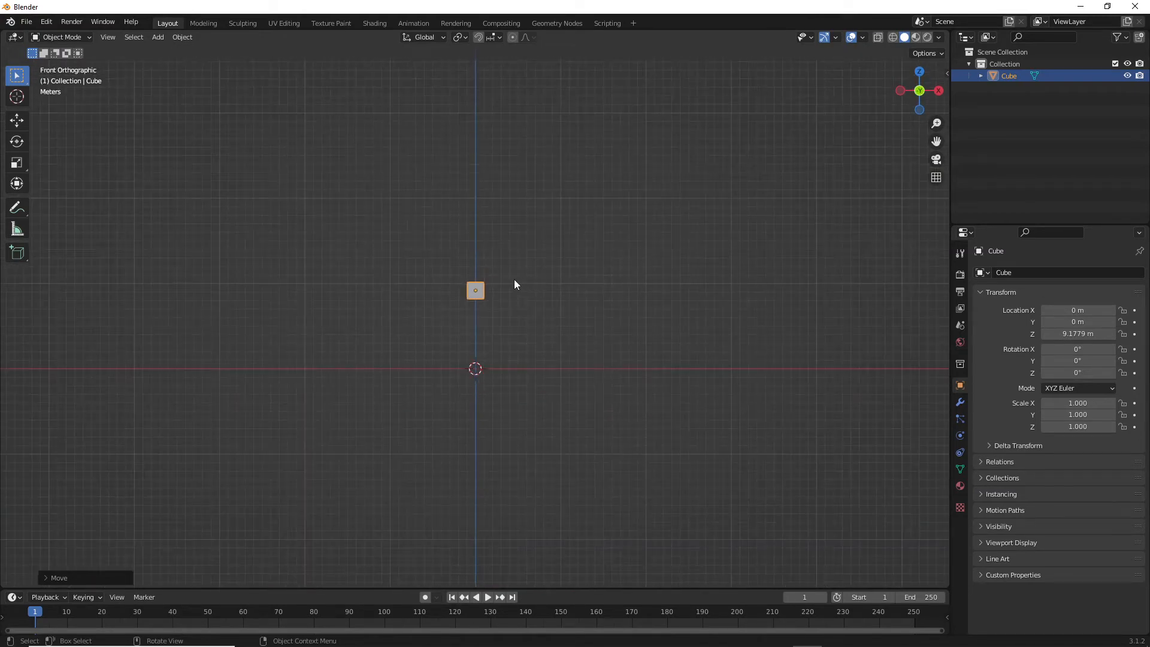
pyautogui.press('g')
pyautogui.press('z')
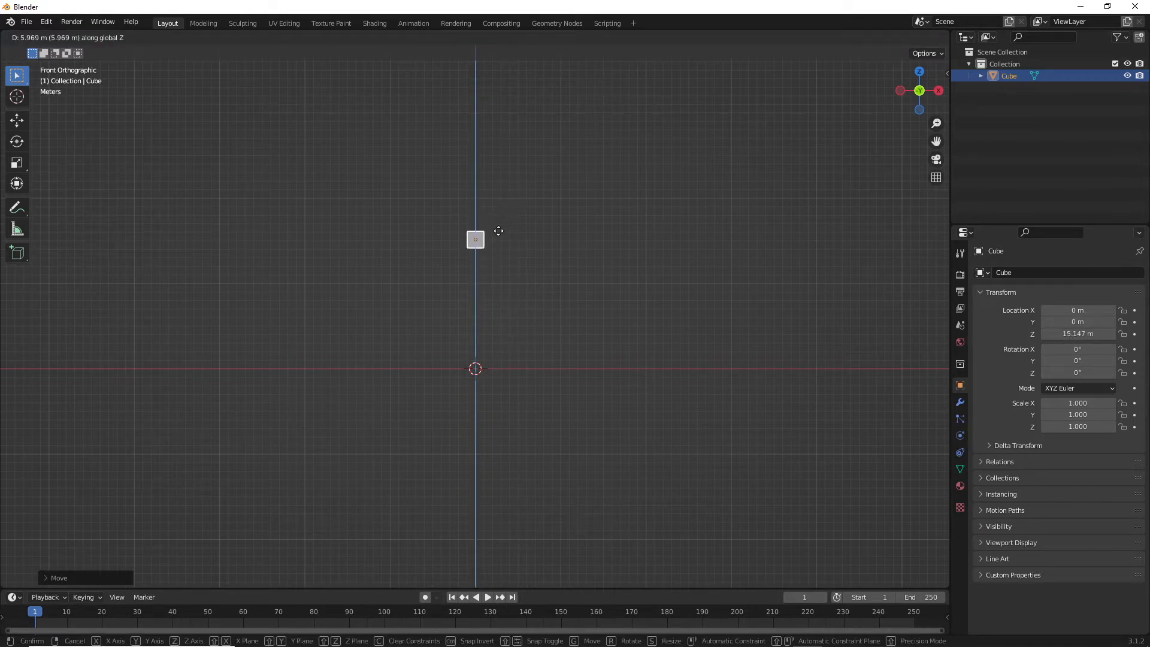
pyautogui.click(496, 234)
# Step: Scale the cube up uniformly by a factor of about 2.415
pyautogui.scroll(2, 537, 246)
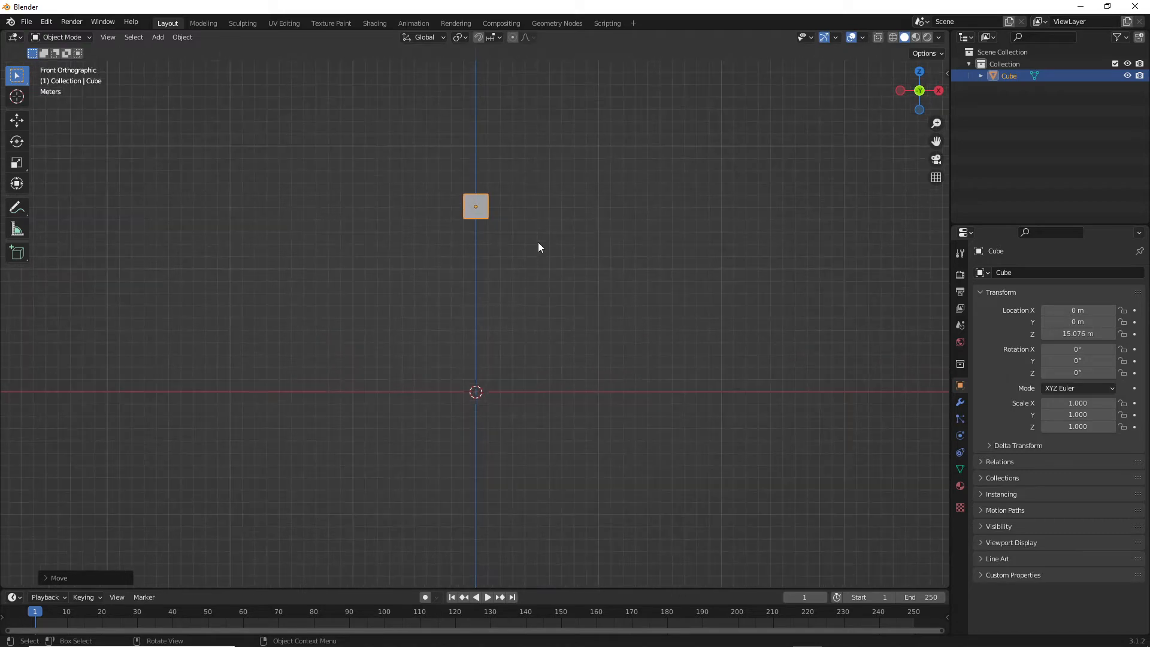
pyautogui.press('s')
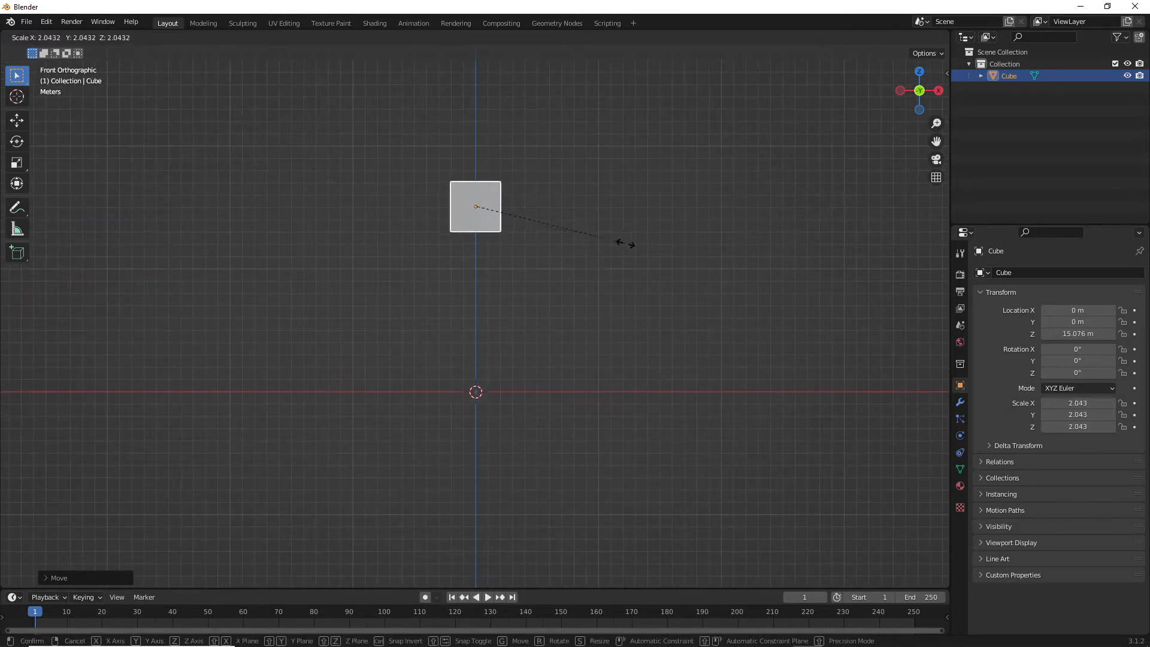
pyautogui.click(653, 248)
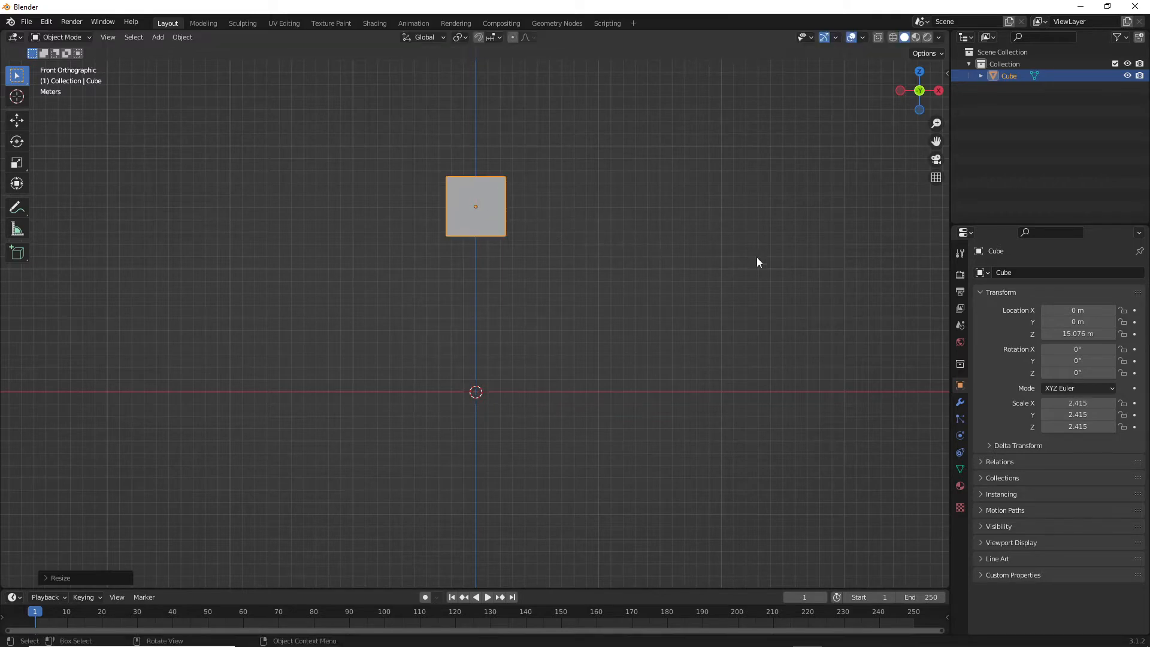
# Step: In Edit Mode, add two evenly spaced horizontal loop cuts around the cube and clear the selection
pyautogui.moveTo(616, 187); pyautogui.dragTo(566, 346, button='middle')
pyautogui.scroll(3, 537, 405)
pyautogui.scroll(3, 566, 346)
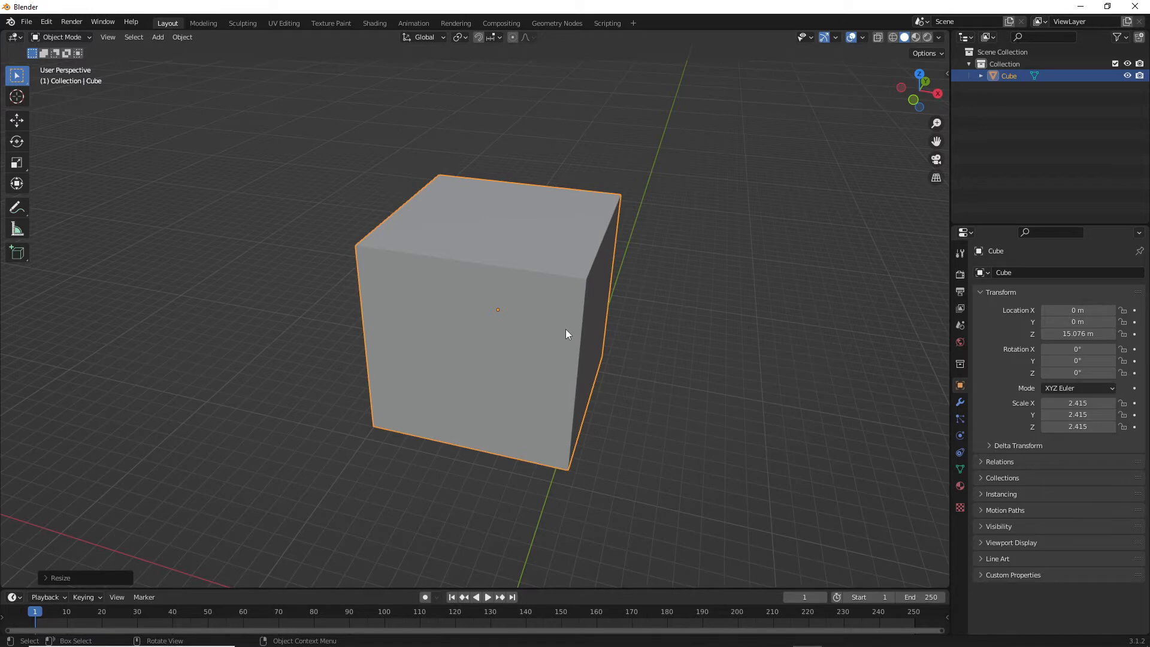
pyautogui.press('Tab')
pyautogui.click(686, 358)
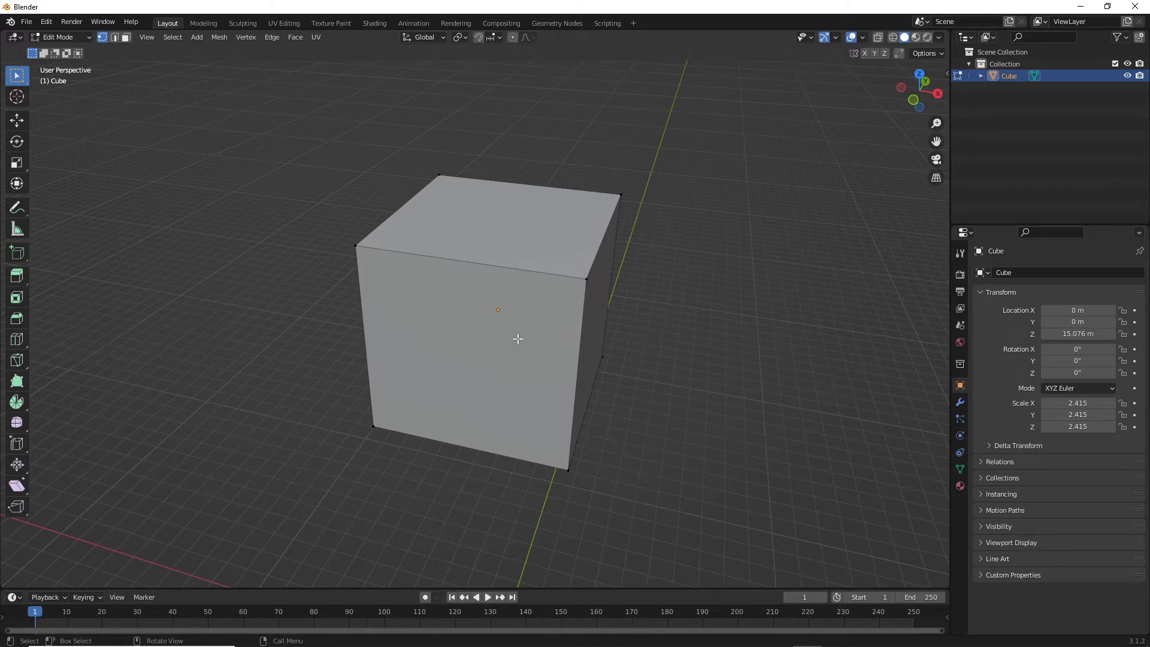
pyautogui.hotkey('ctrl', 'r')
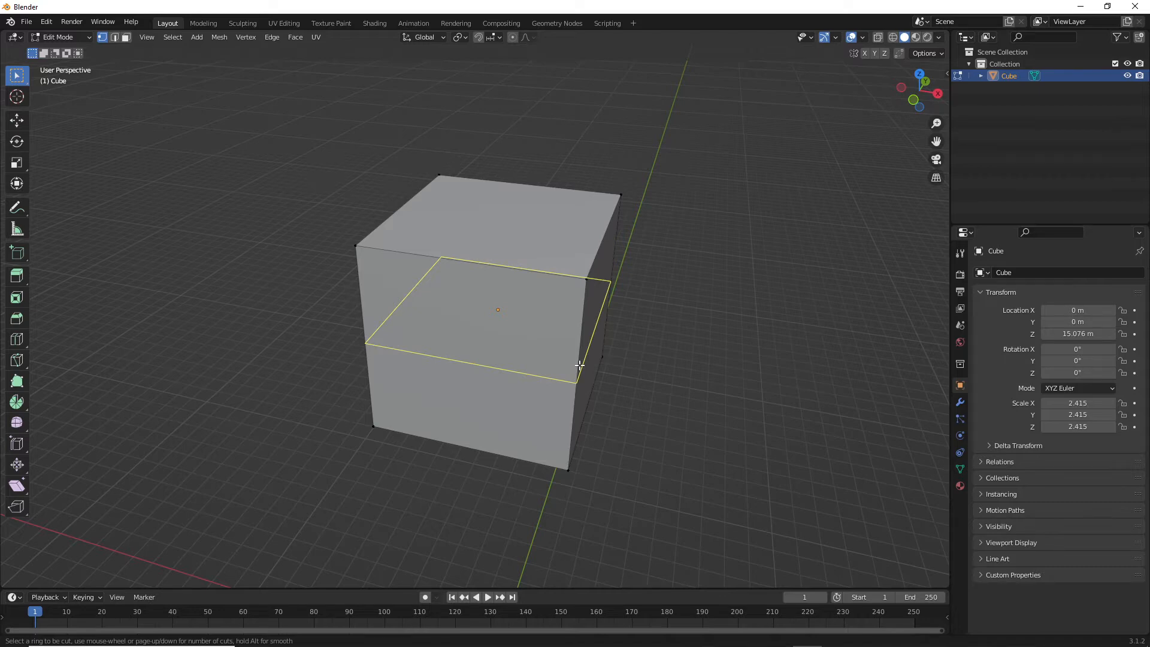
pyautogui.scroll(1, 579, 365)
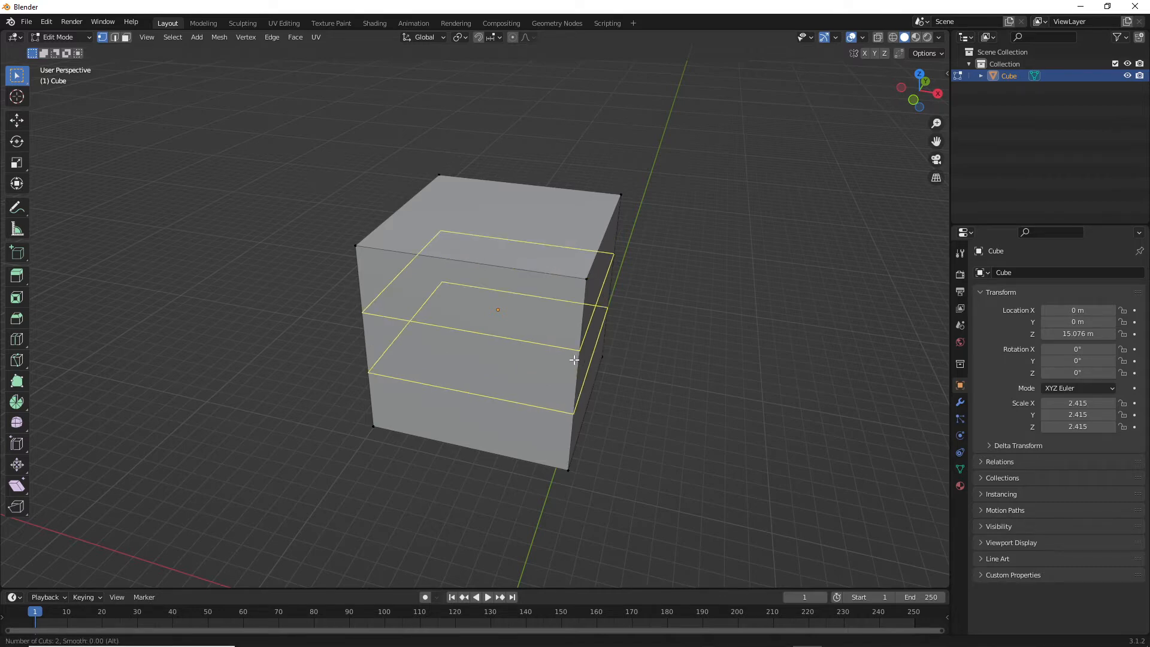
pyautogui.moveTo(574, 359)
pyautogui.mouseDown()
pyautogui.moveTo(568, 327)
pyautogui.moveTo(580, 376)
pyautogui.moveTo(569, 336)
pyautogui.moveTo(570, 364)
pyautogui.moveTo(571, 352)
pyautogui.mouseUp()
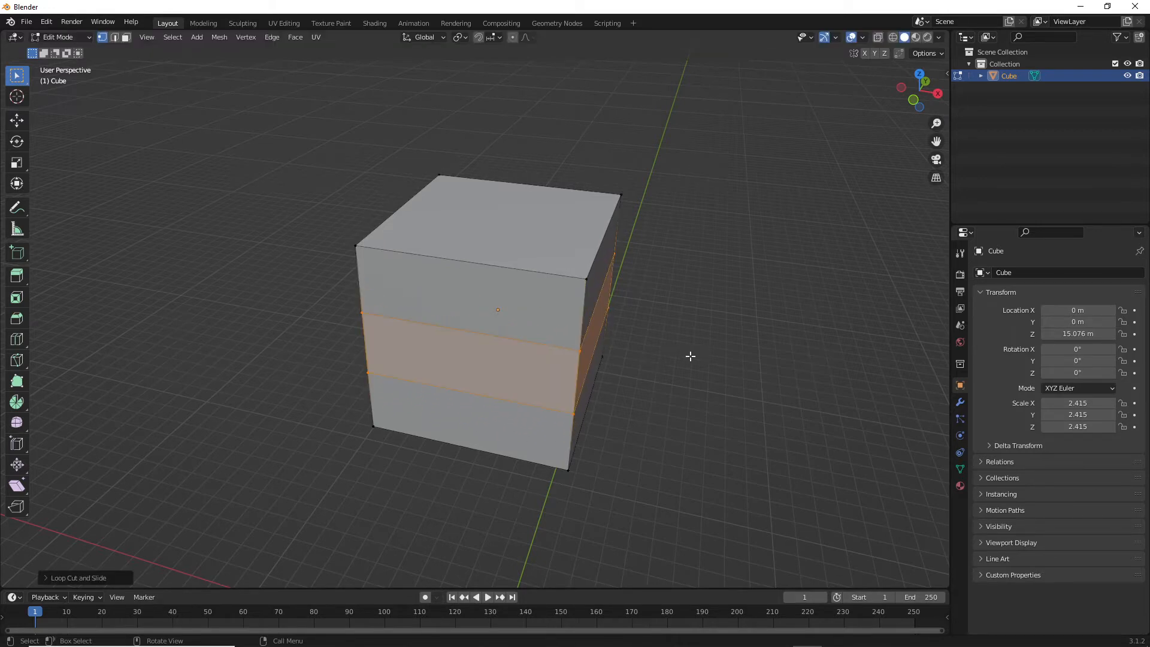
pyautogui.click(744, 377)
# Step: In face select mode, select the middle face on the cube's +X side and try extruding it along its normal in front view
pyautogui.moveTo(764, 363); pyautogui.dragTo(727, 333, button='middle')
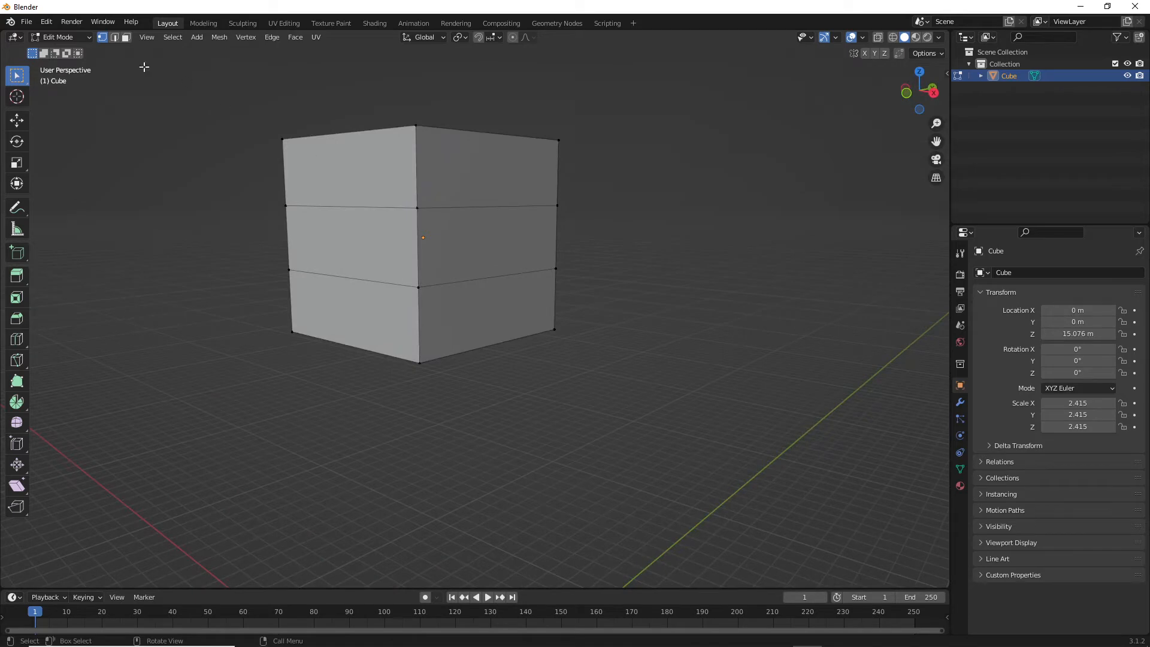
pyautogui.click(126, 37)
pyautogui.click(485, 244)
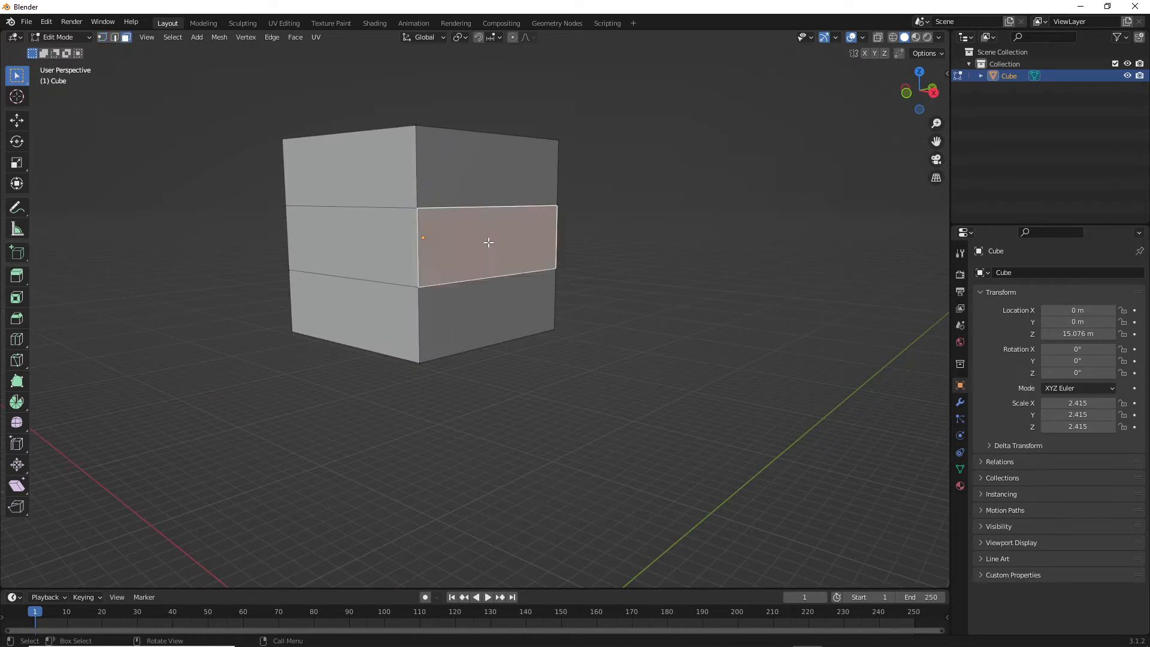
pyautogui.moveTo(352, 288); pyautogui.dragTo(461, 295, button='middle')
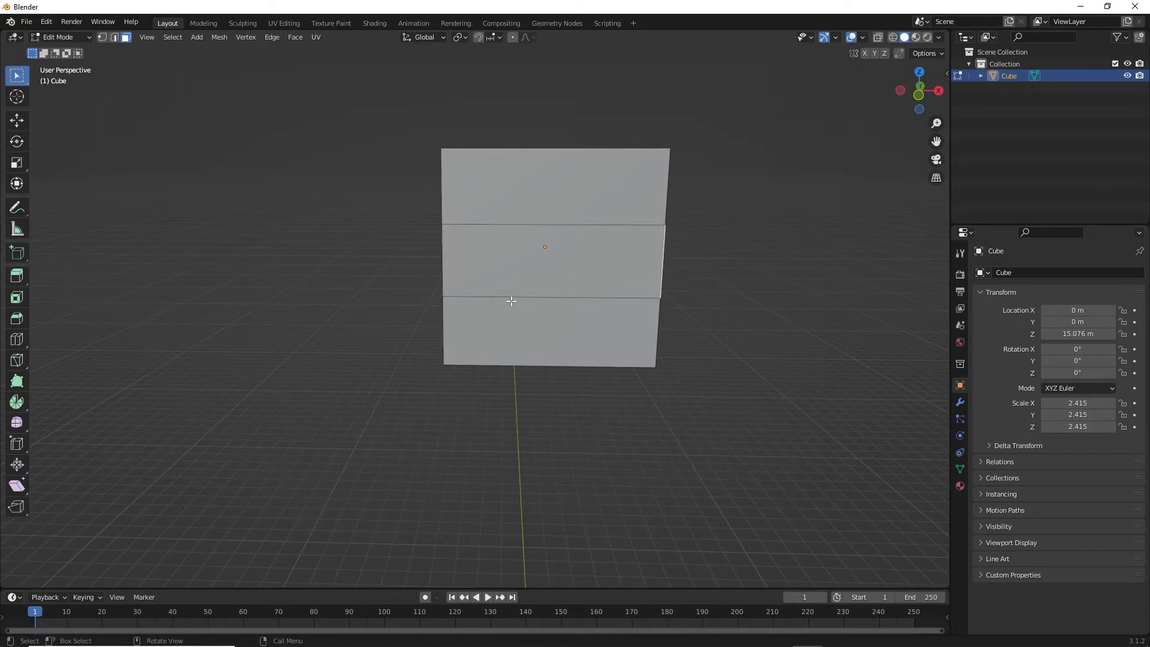
pyautogui.press('KP_1')
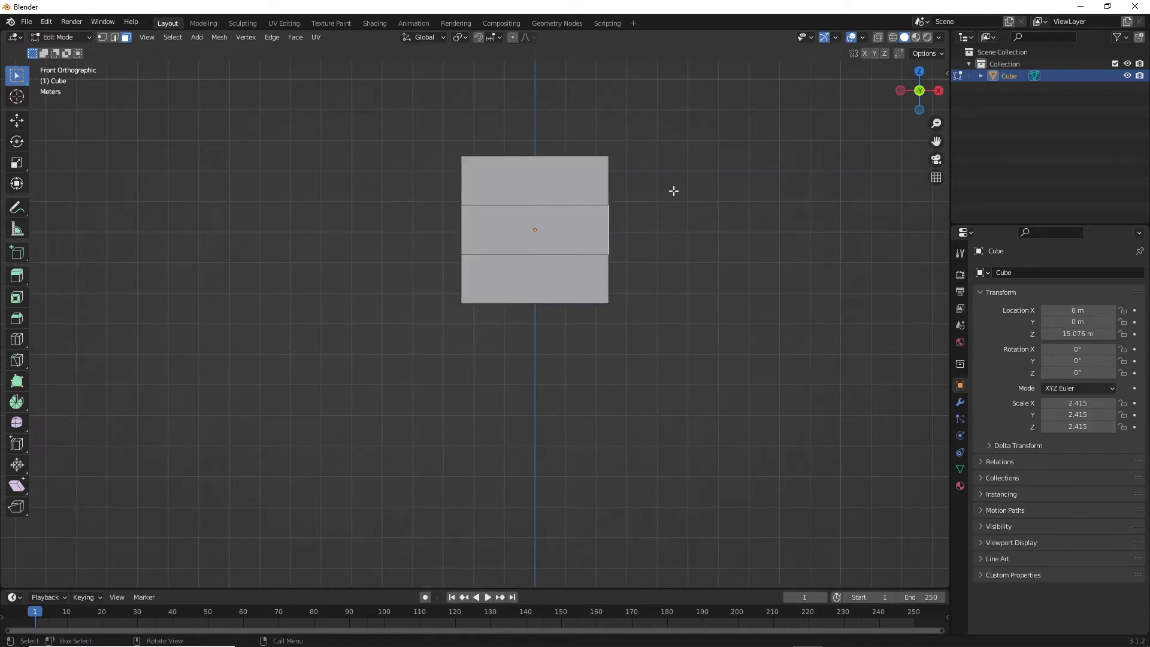
pyautogui.scroll(-4, 672, 190)
pyautogui.scroll(3, 573, 279)
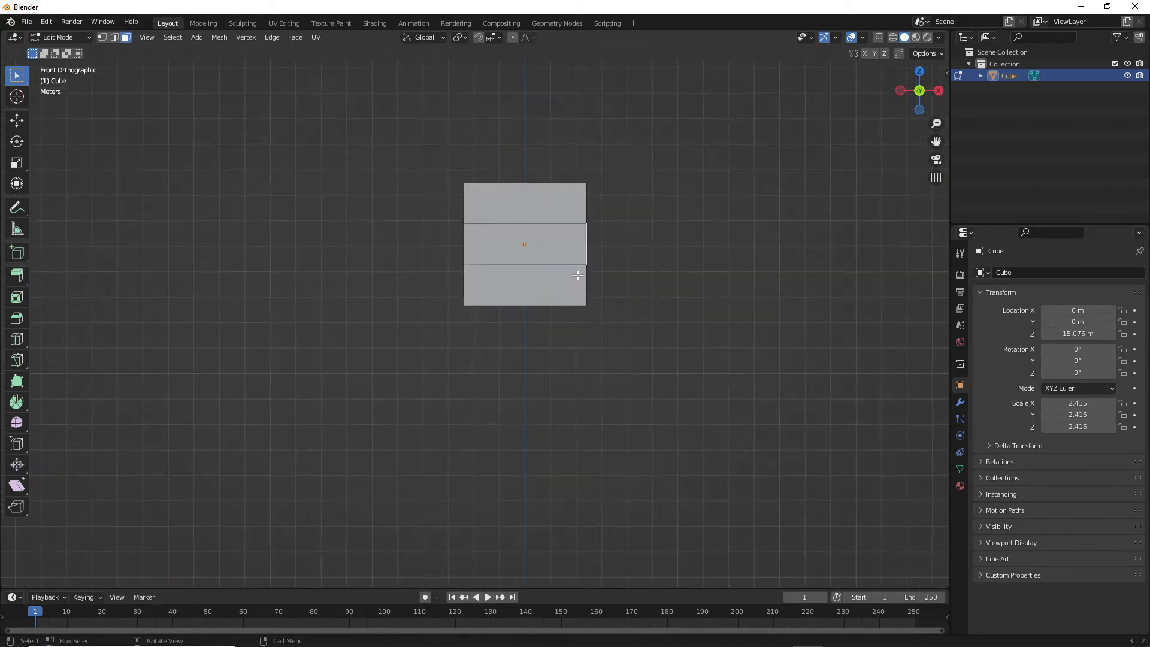
pyautogui.keyDown('shift'); pyautogui.moveTo(666, 203); pyautogui.dragTo(582, 277, button='middle'); pyautogui.keyUp('shift')
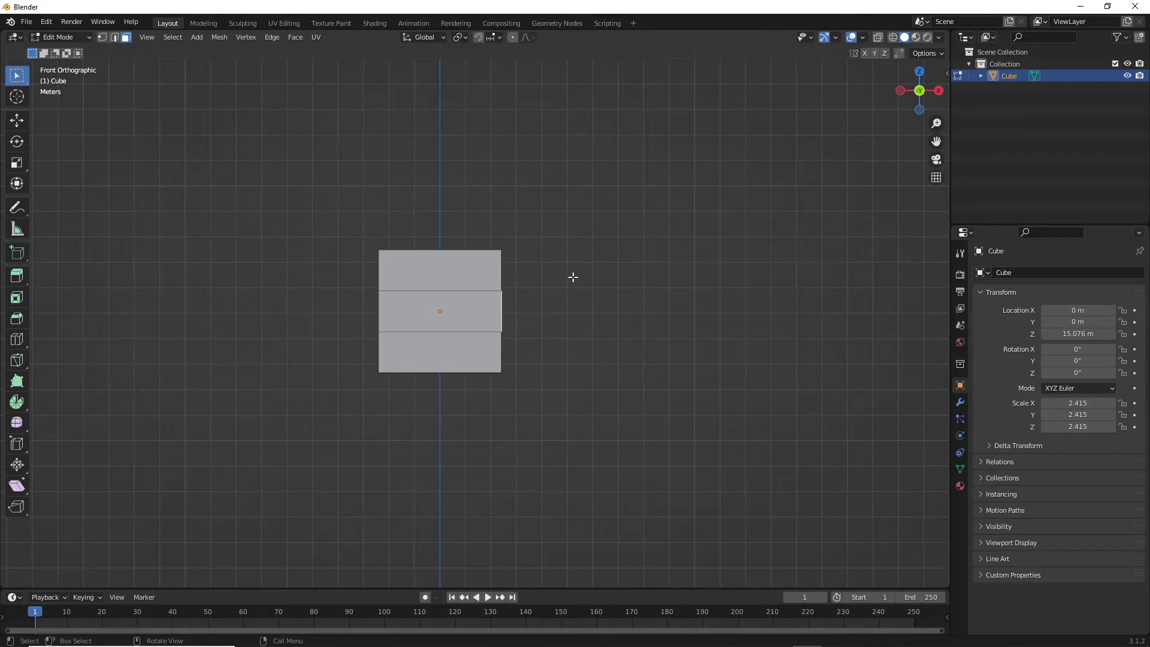
pyautogui.press('e')
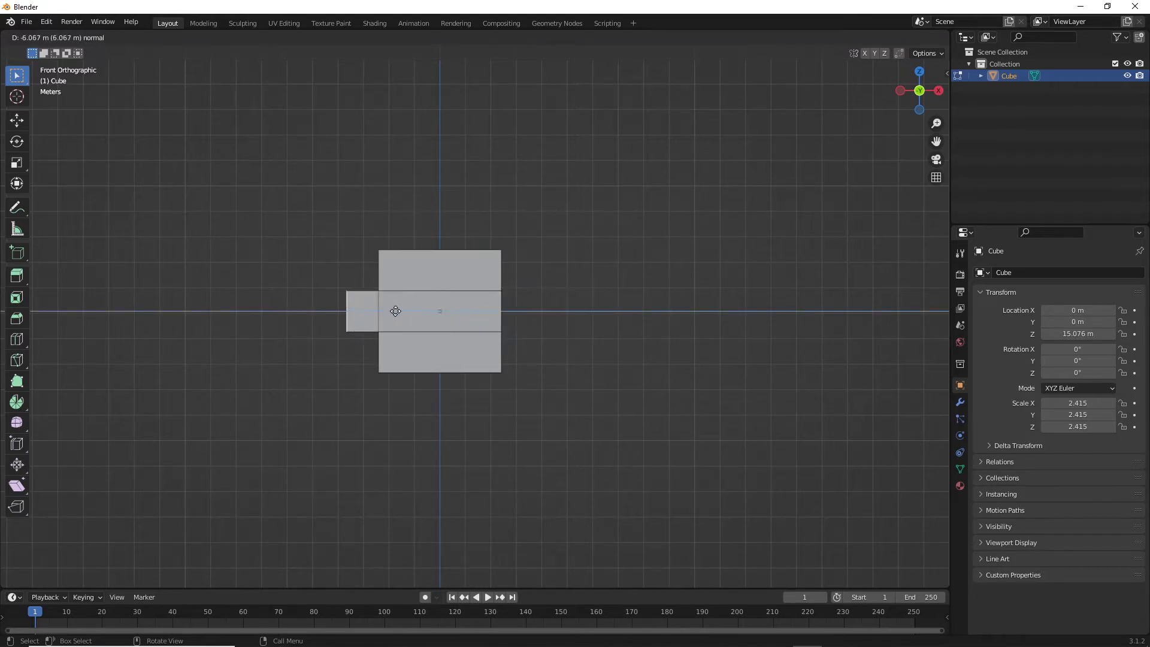
pyautogui.rightClick(645, 316)
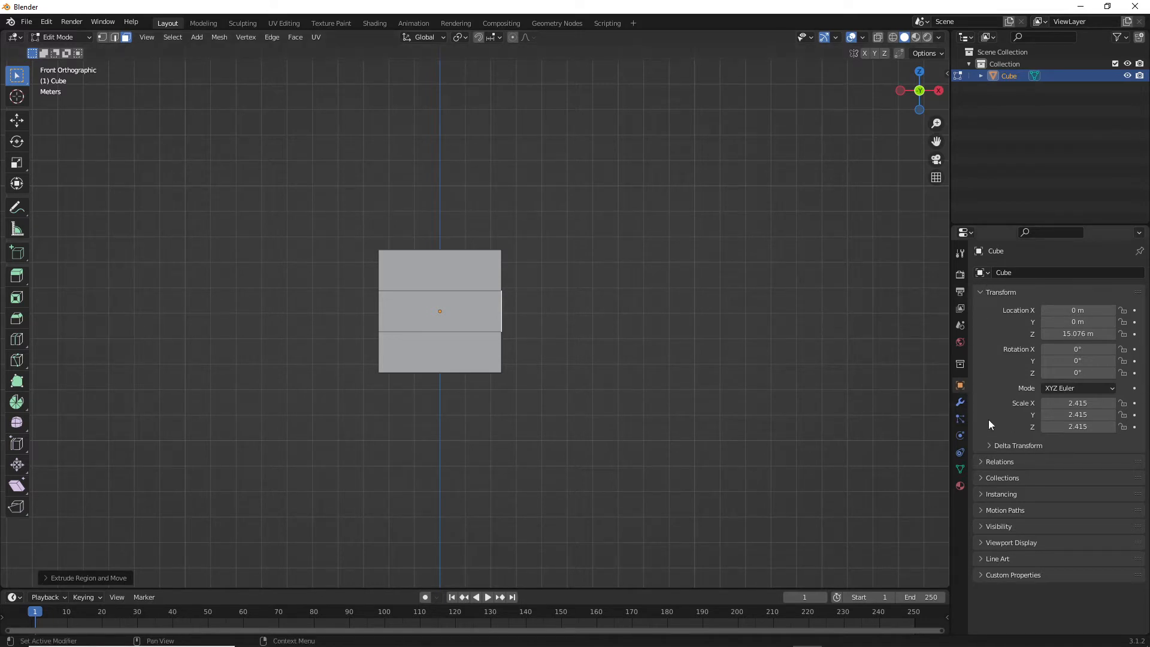
# Step: Add a Mirror modifier to the cube, mirroring across the X axis
pyautogui.click(960, 402)
pyautogui.click(1019, 272)
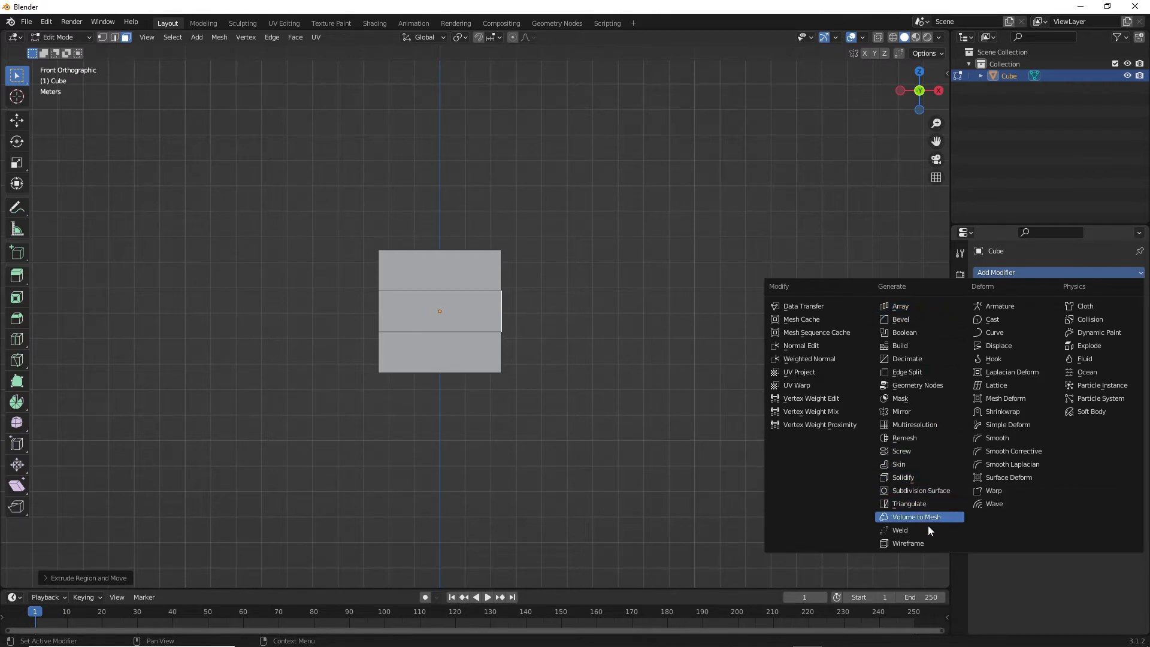
pyautogui.click(902, 412)
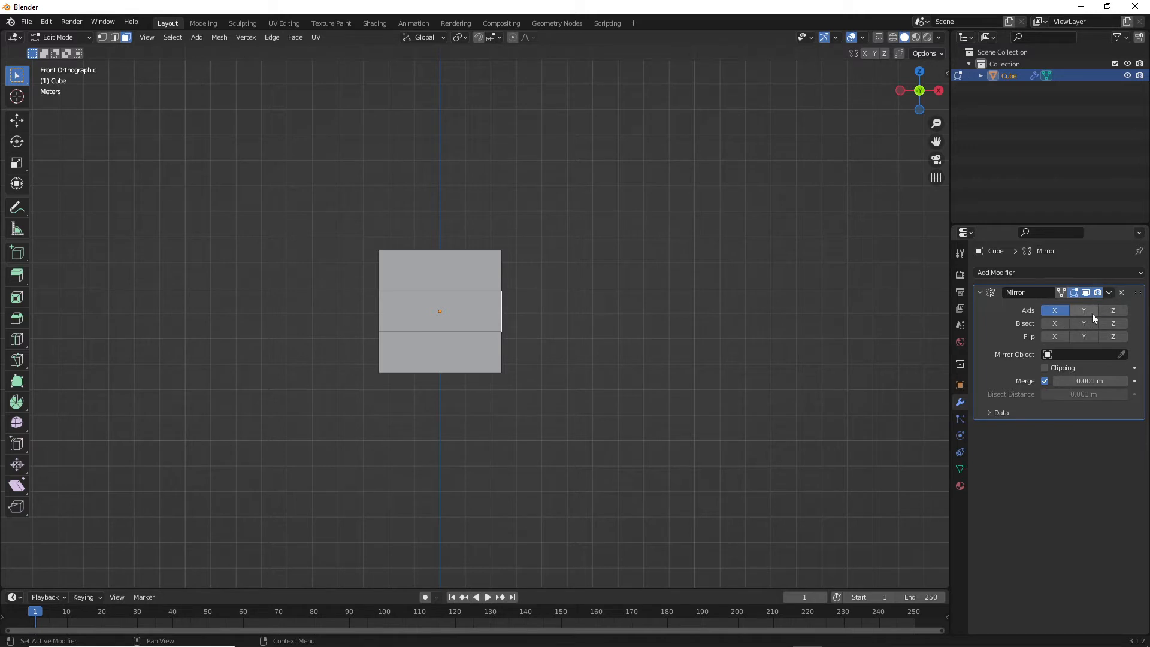
pyautogui.scroll(-4, 632, 405)
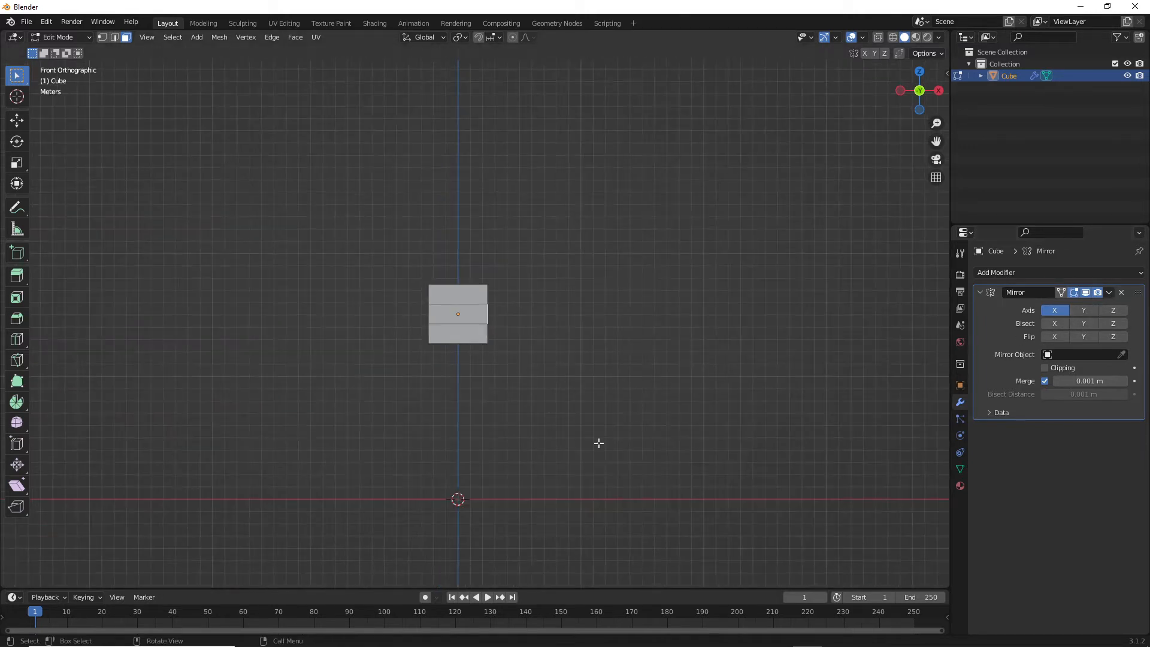
pyautogui.scroll(-4, 713, 506)
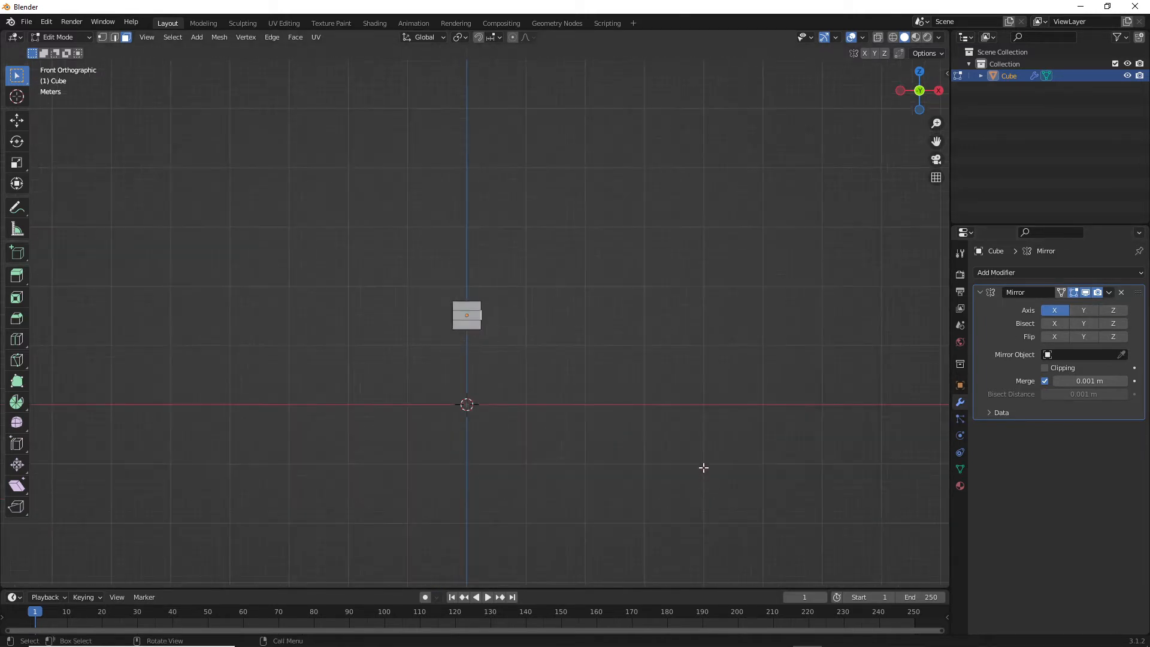
pyautogui.scroll(4, 659, 461)
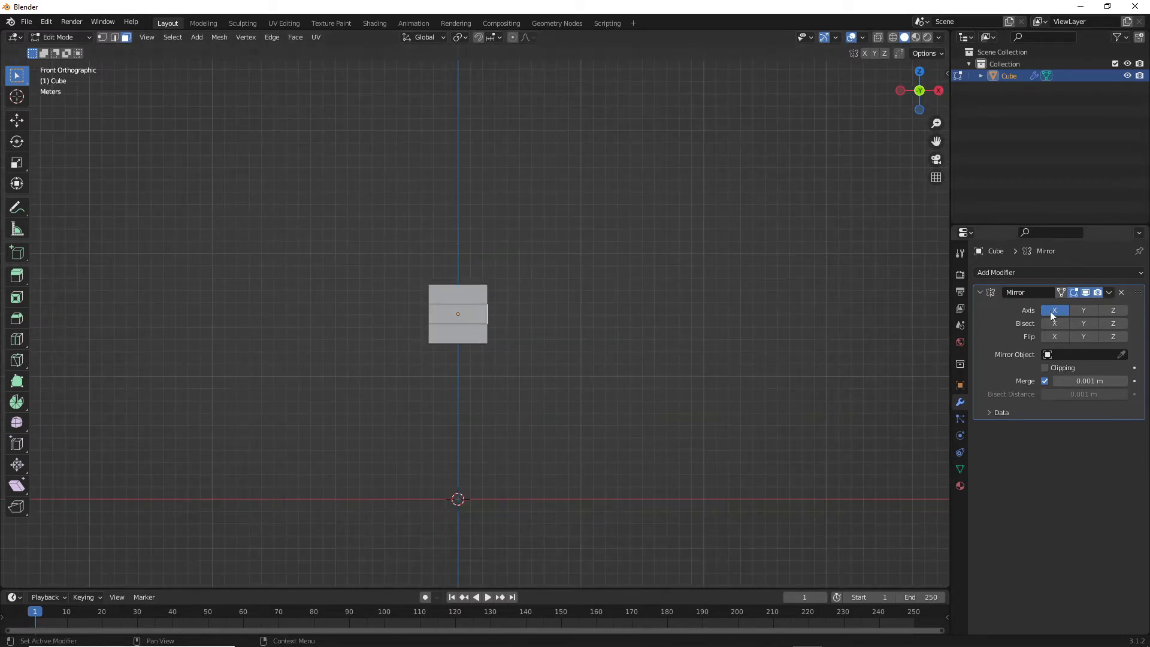
pyautogui.click(1106, 295)
# Step: Extrude the selected side face outward by slightly more than the cube's width and scale the end face down to less than half its size
pyautogui.scroll(3, 498, 312)
pyautogui.press('e')
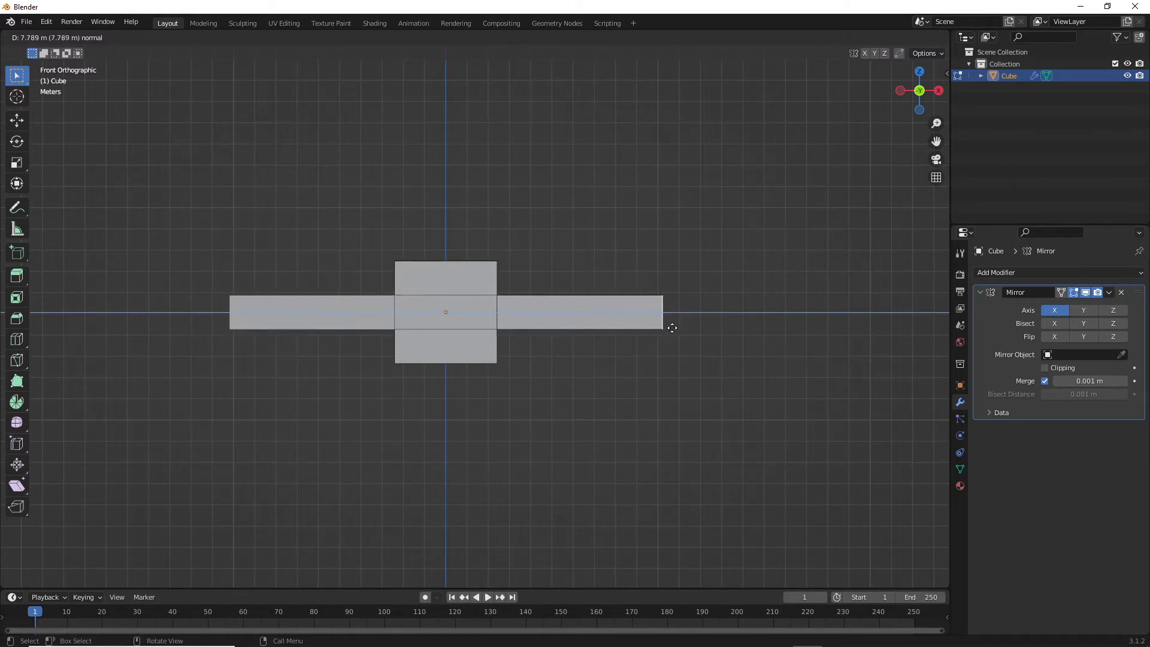
pyautogui.click(623, 328)
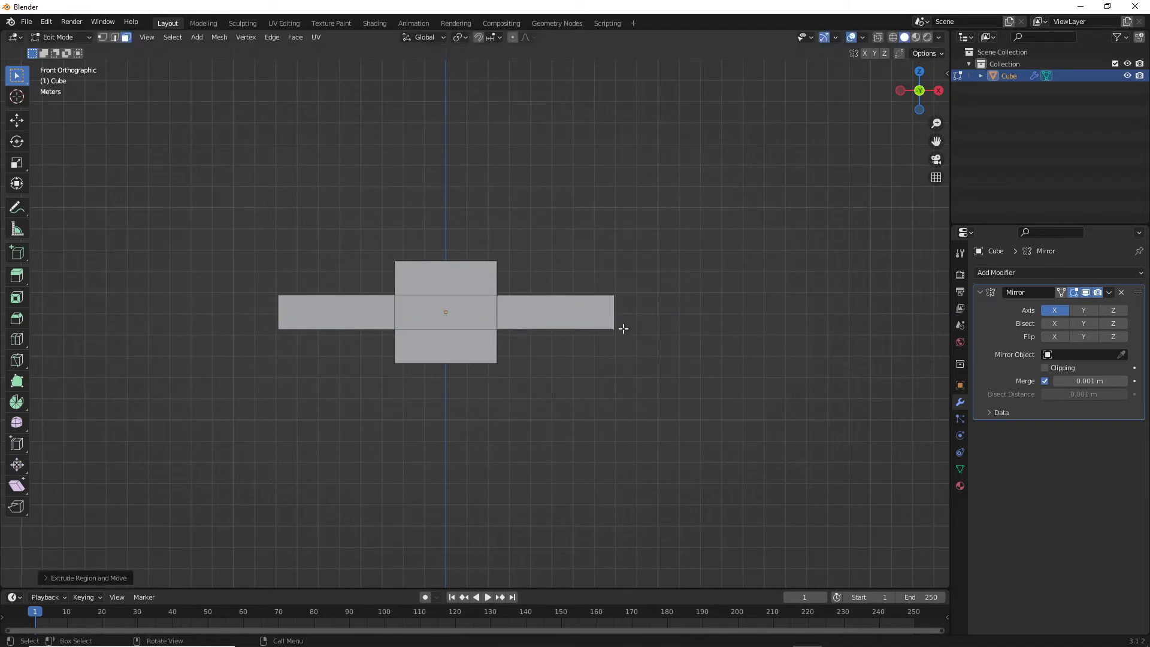
pyautogui.press('s')
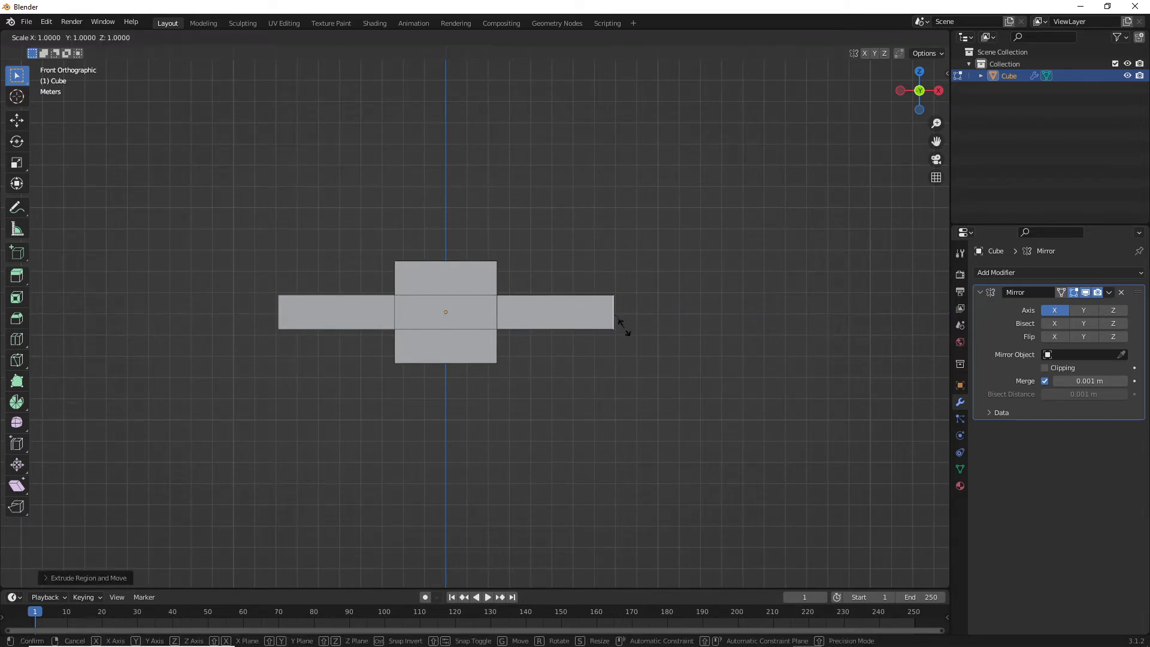
pyautogui.click(615, 319)
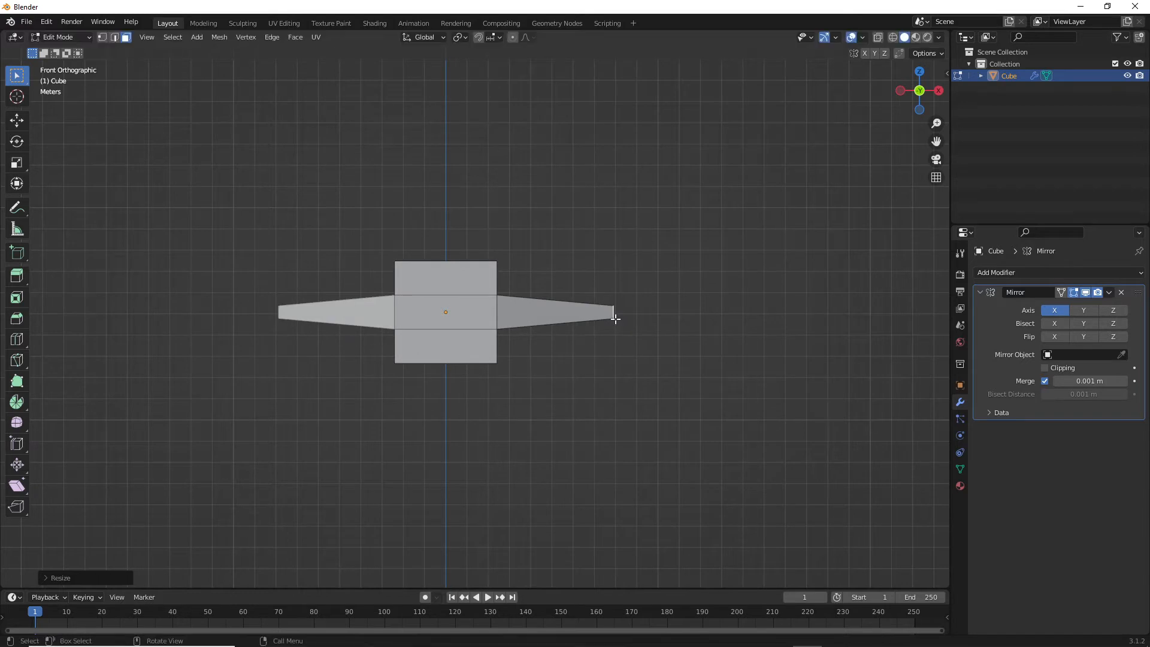
# Step: Move the tapered extrusion's end face up about 3.6 m along the Z axis
pyautogui.press('g')
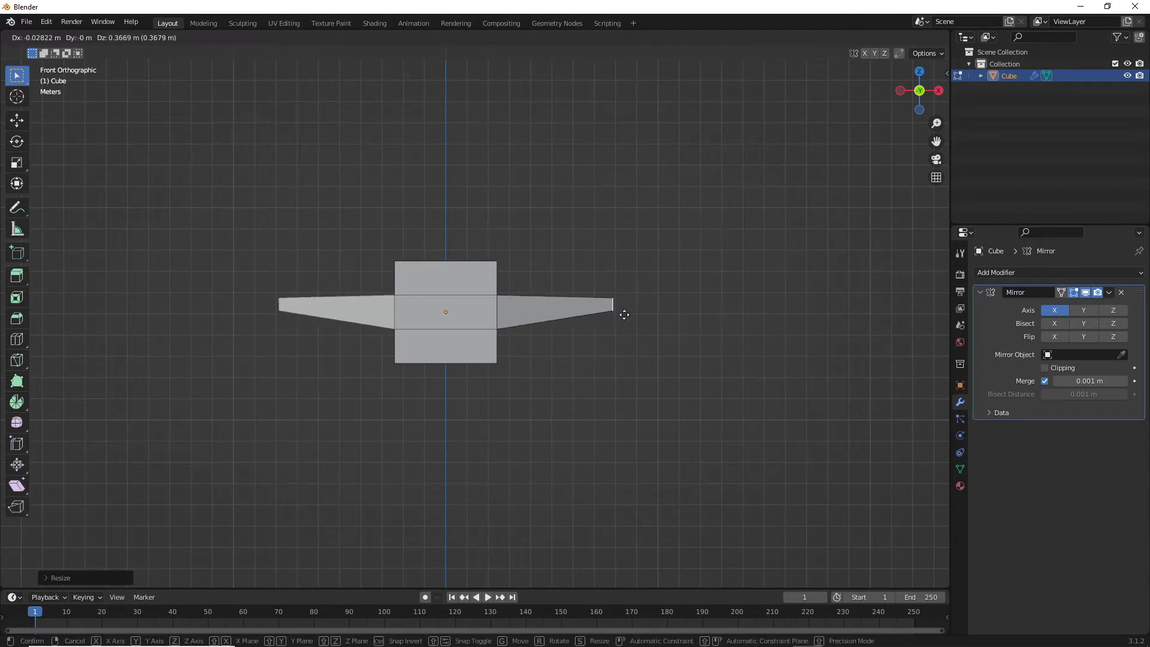
pyautogui.press('z')
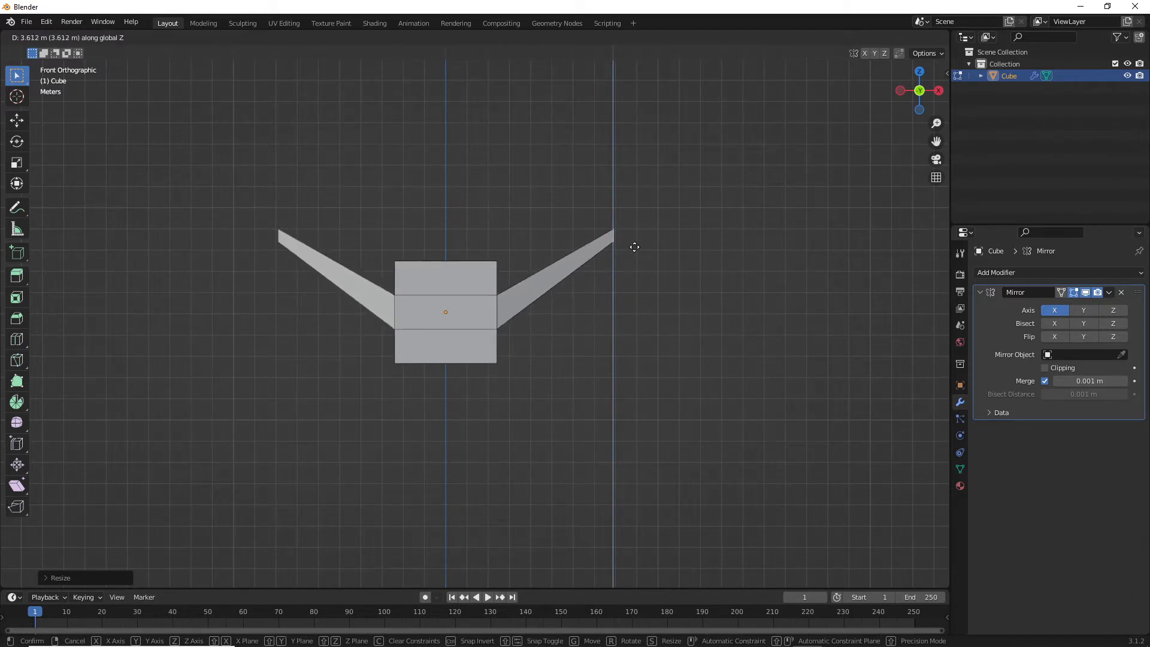
pyautogui.click(634, 247)
# Step: Select the middle face on the cube's -Y side and try extruding it along its normal in right view
pyautogui.moveTo(693, 287); pyautogui.dragTo(460, 345, button='middle')
pyautogui.click(379, 312)
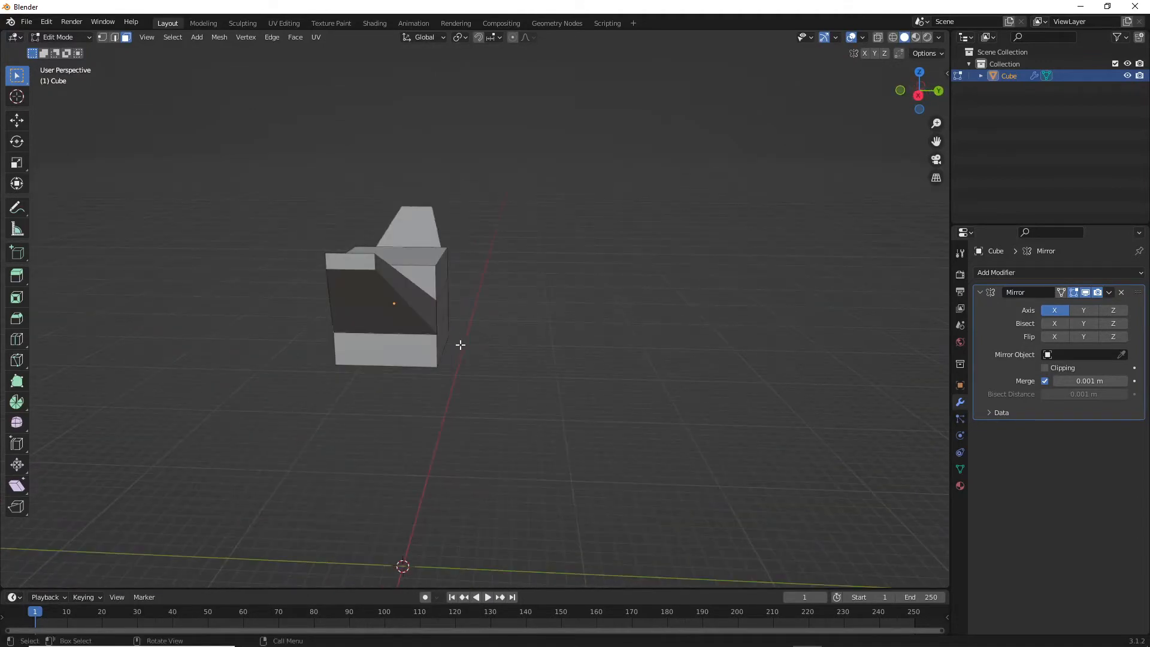
pyautogui.press('KP_3')
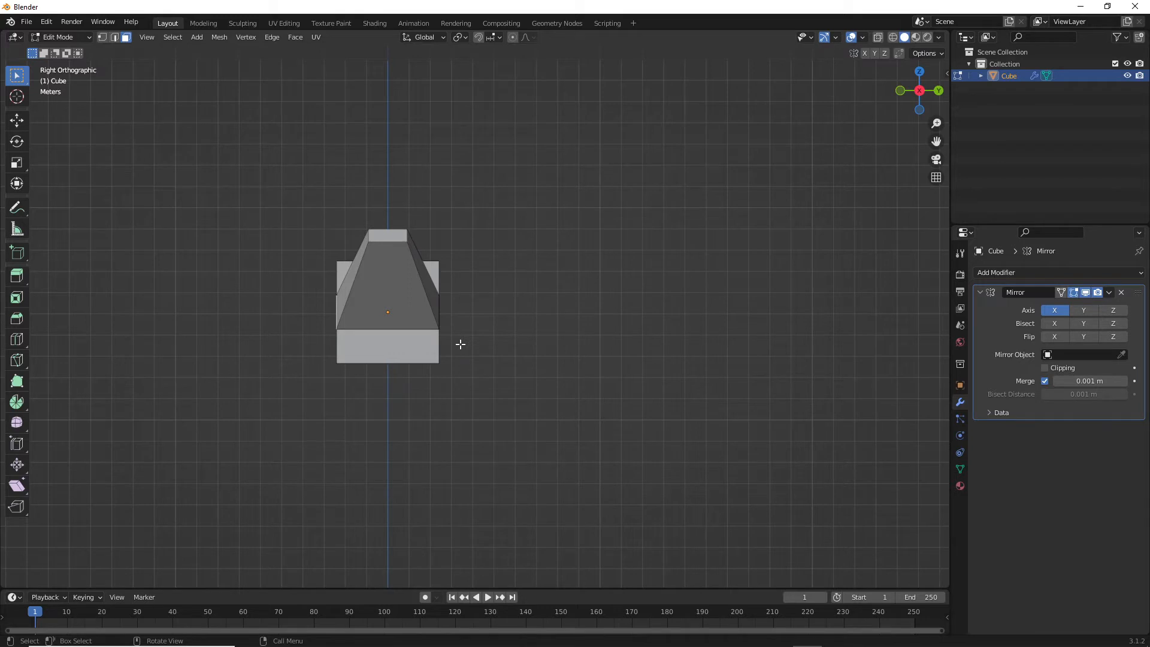
pyautogui.press('e')
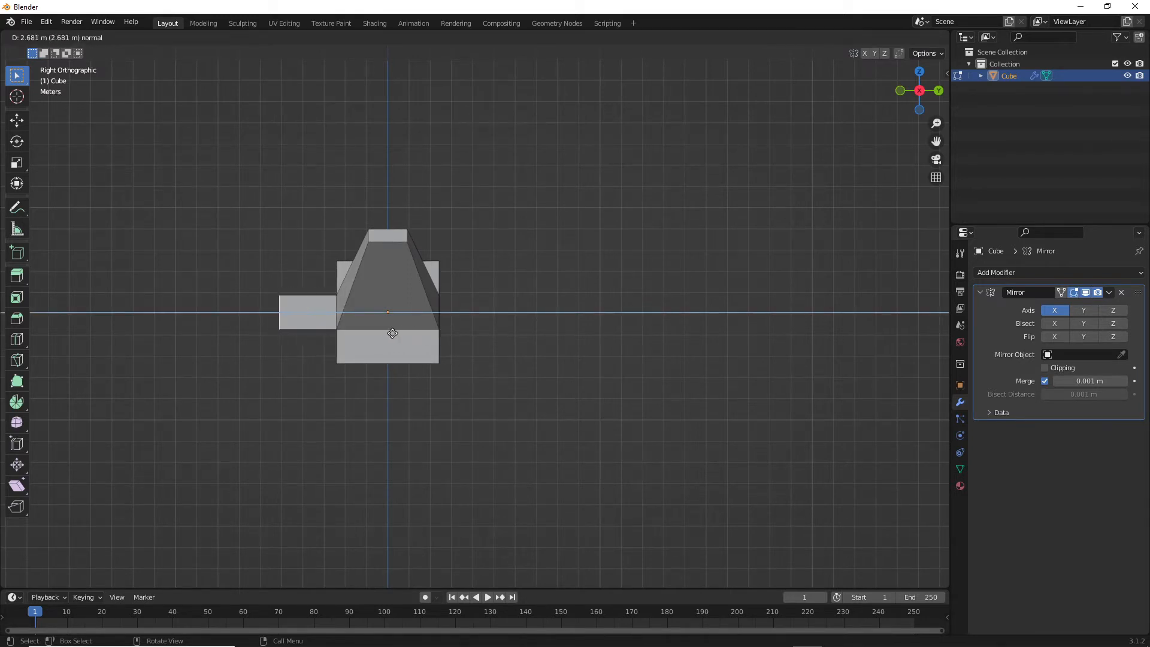
pyautogui.press('Escape')
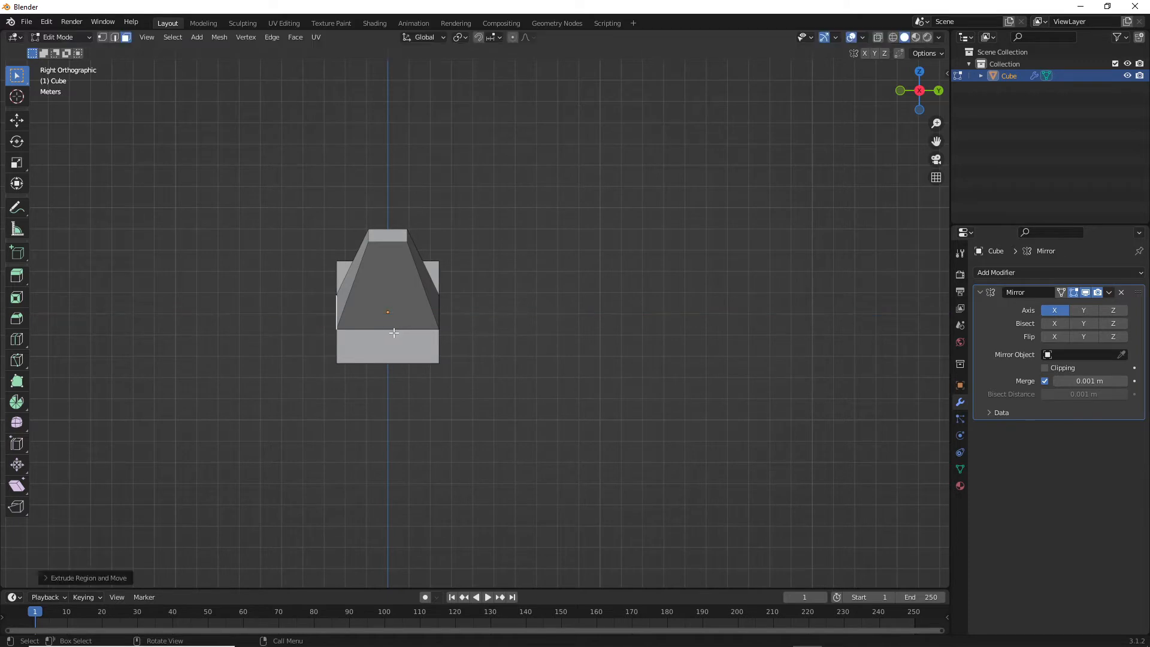
# Step: Switch the Mirror modifier from the X axis to the Y axis and try extruding the selected -Y face
pyautogui.click(1108, 292)
pyautogui.moveTo(457, 320); pyautogui.dragTo(431, 326, button='middle')
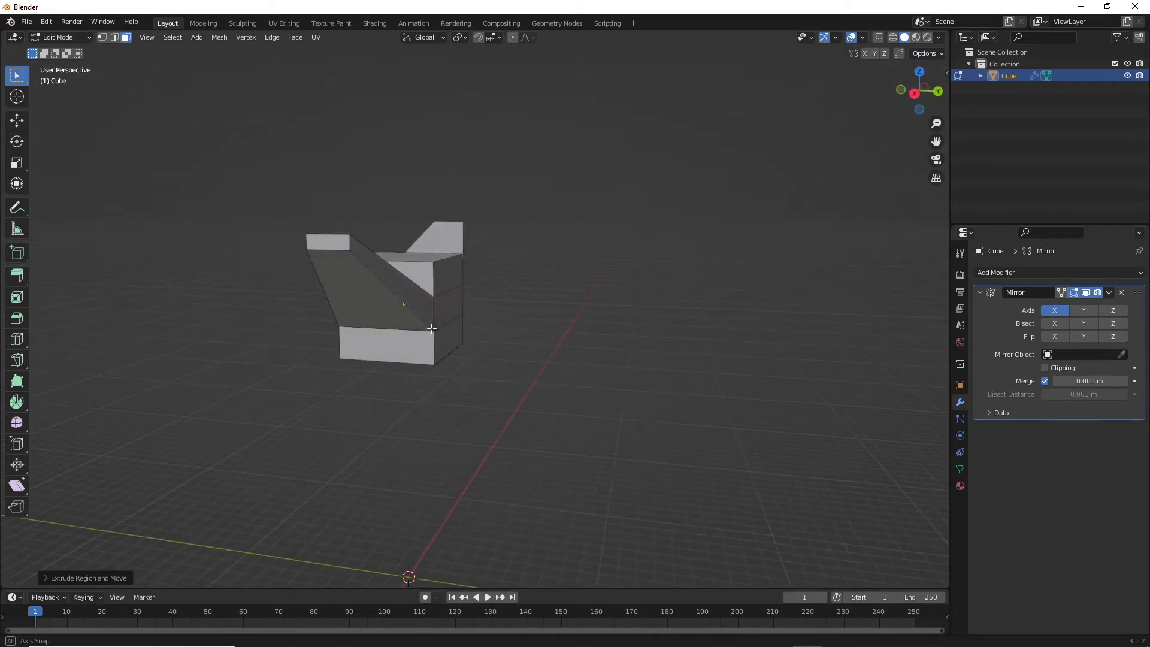
pyautogui.moveTo(587, 328); pyautogui.dragTo(633, 323, button='middle')
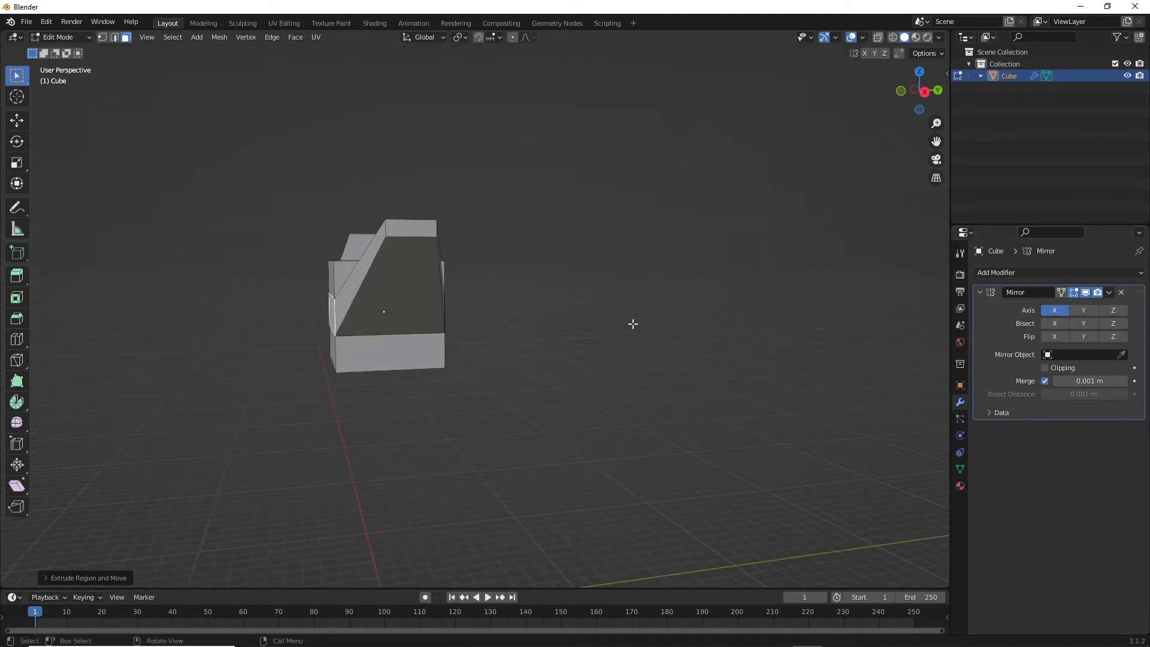
pyautogui.press('KP_3')
pyautogui.scroll(-3, 526, 355)
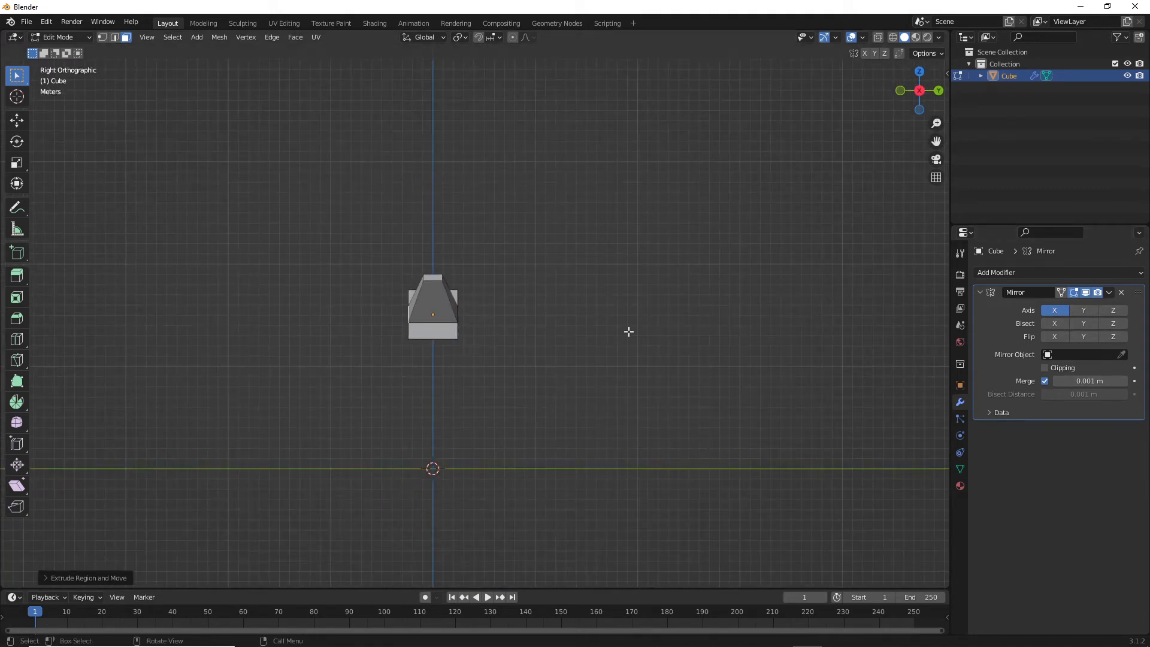
pyautogui.scroll(1, 629, 331)
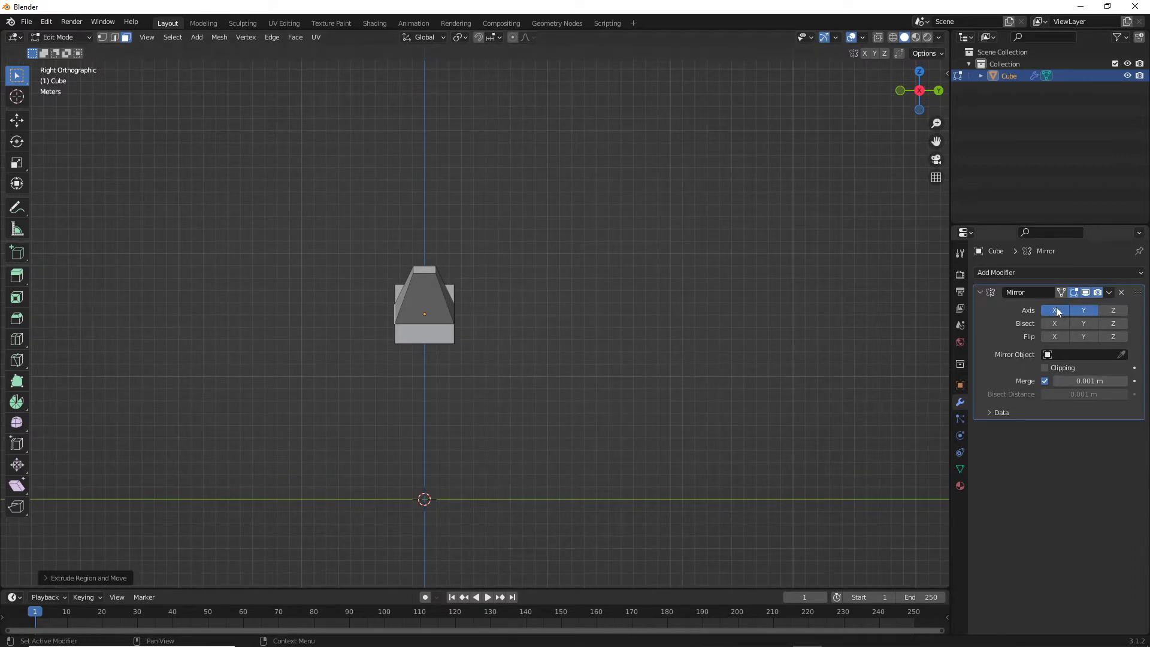
pyautogui.click(1056, 310)
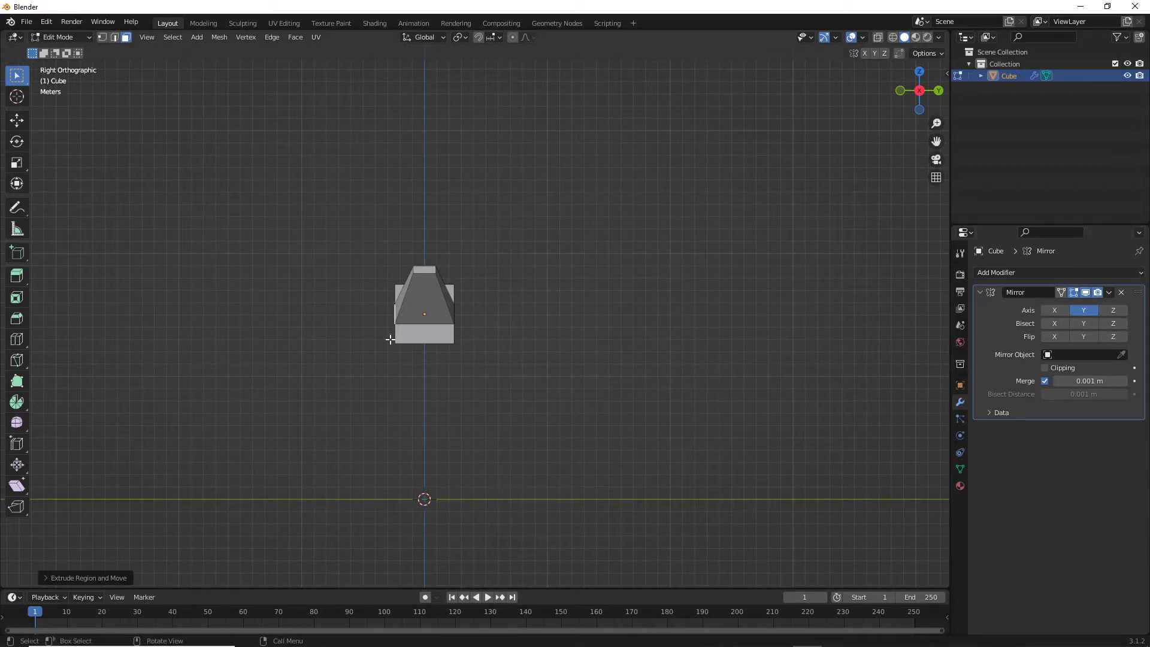
pyautogui.press('e')
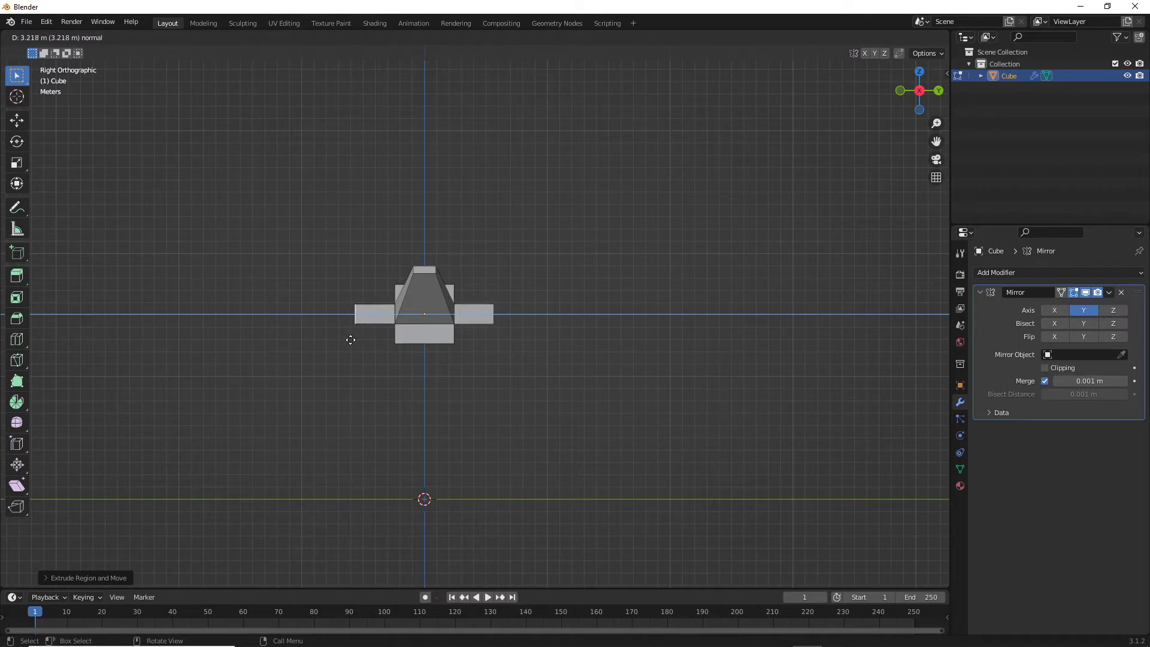
pyautogui.press('Escape')
# Step: Re-enable the Mirror modifier's X axis alongside Y and try extruding the -Y face along its normal in perspective view
pyautogui.moveTo(334, 342); pyautogui.dragTo(460, 304, button='middle')
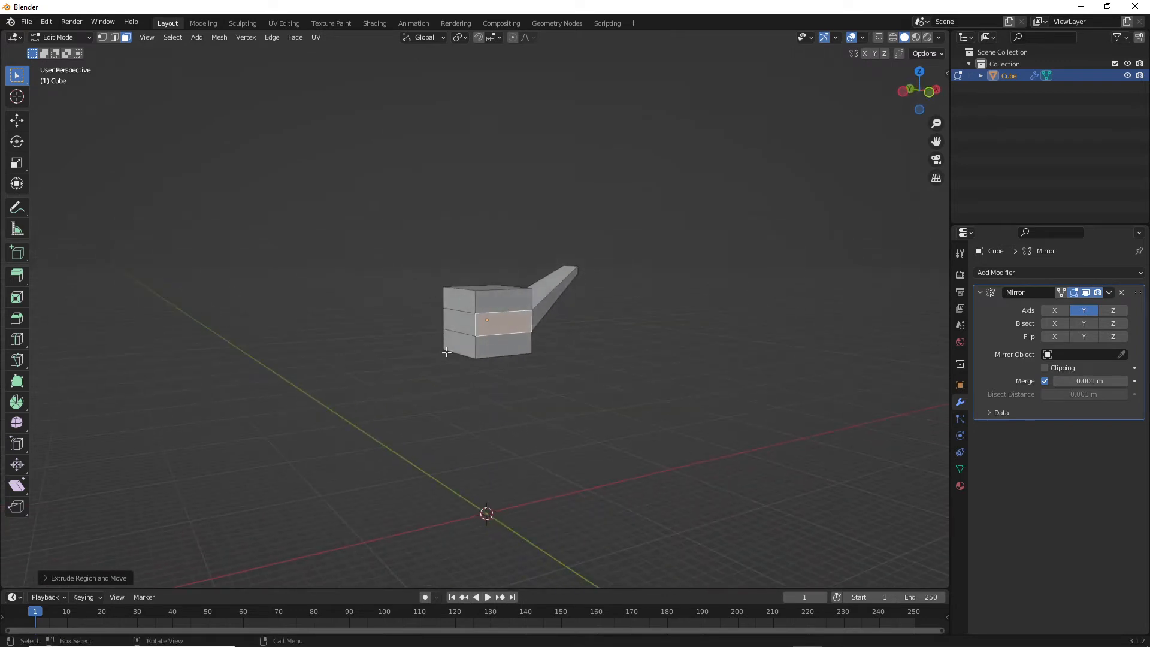
pyautogui.click(1054, 309)
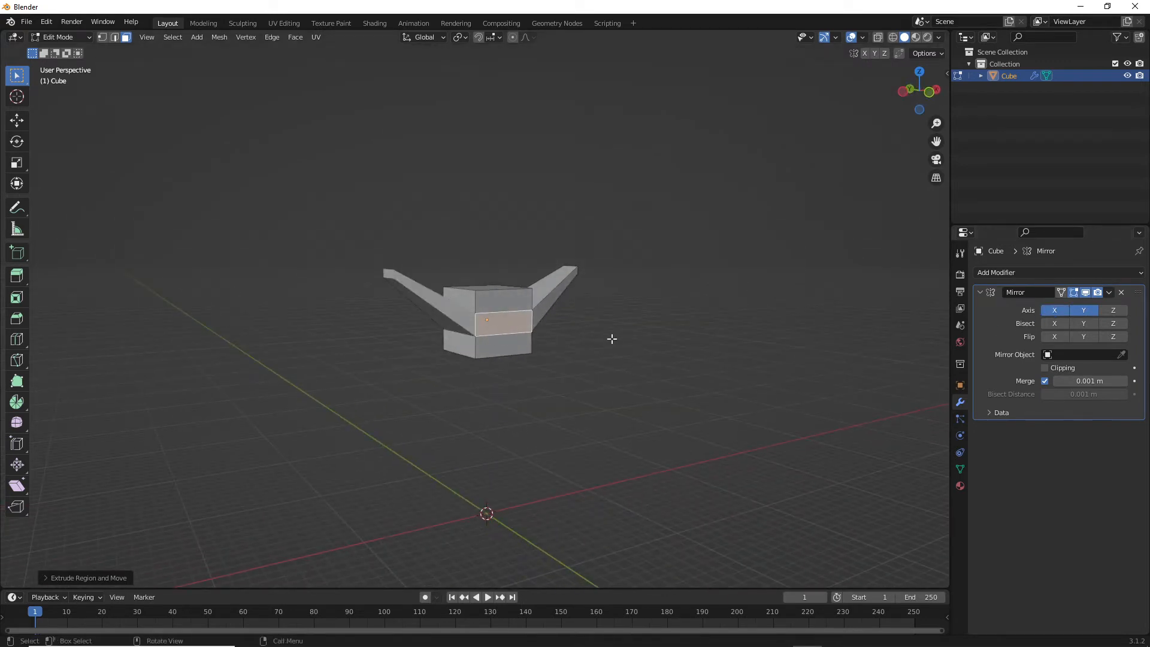
pyautogui.moveTo(612, 338)
pyautogui.mouseDown(button='middle')
pyautogui.moveTo(580, 329)
pyautogui.moveTo(621, 331)
pyautogui.mouseUp(button='middle')
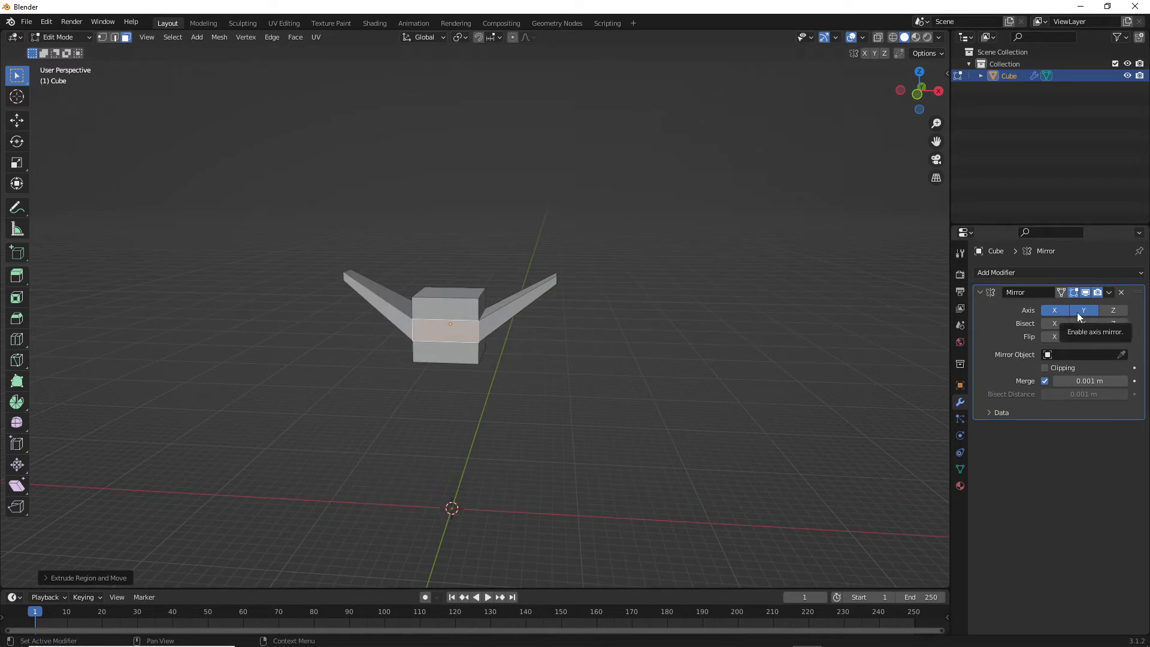
pyautogui.moveTo(621, 365); pyautogui.dragTo(386, 346, button='middle')
pyautogui.press('e')
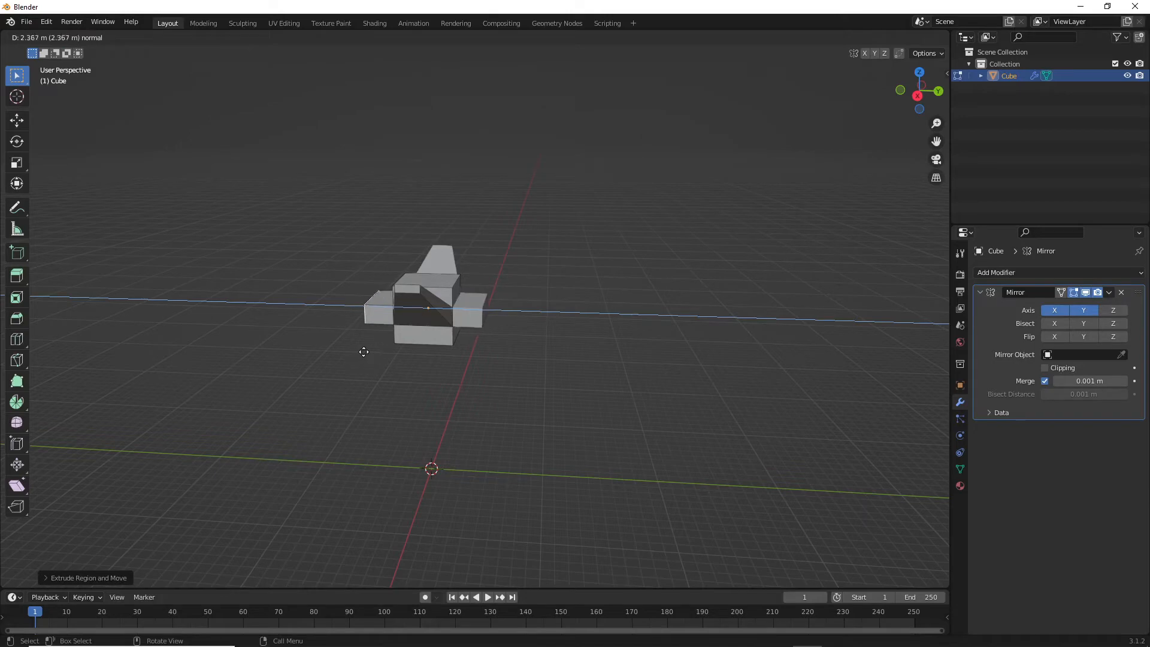
pyautogui.rightClick(366, 350)
# Step: Extrude the -Y middle face outward by slightly more than 3 m and scale its end face to just under half size
pyautogui.moveTo(378, 352); pyautogui.dragTo(423, 314, button='middle')
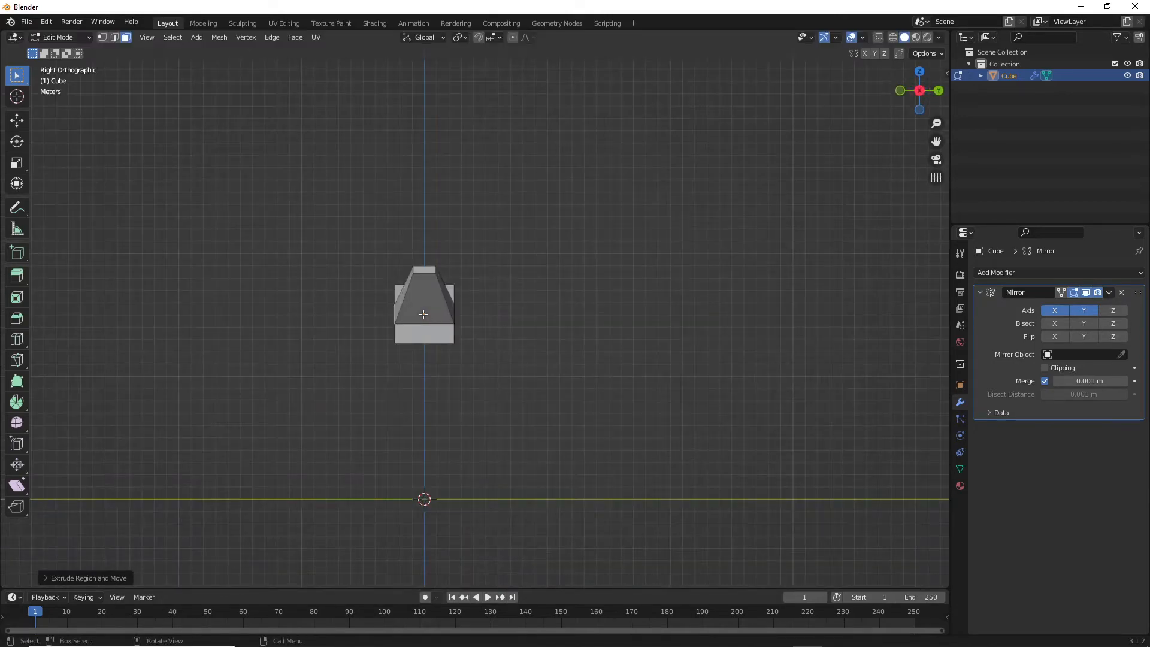
pyautogui.scroll(3, 424, 314)
pyautogui.press('e')
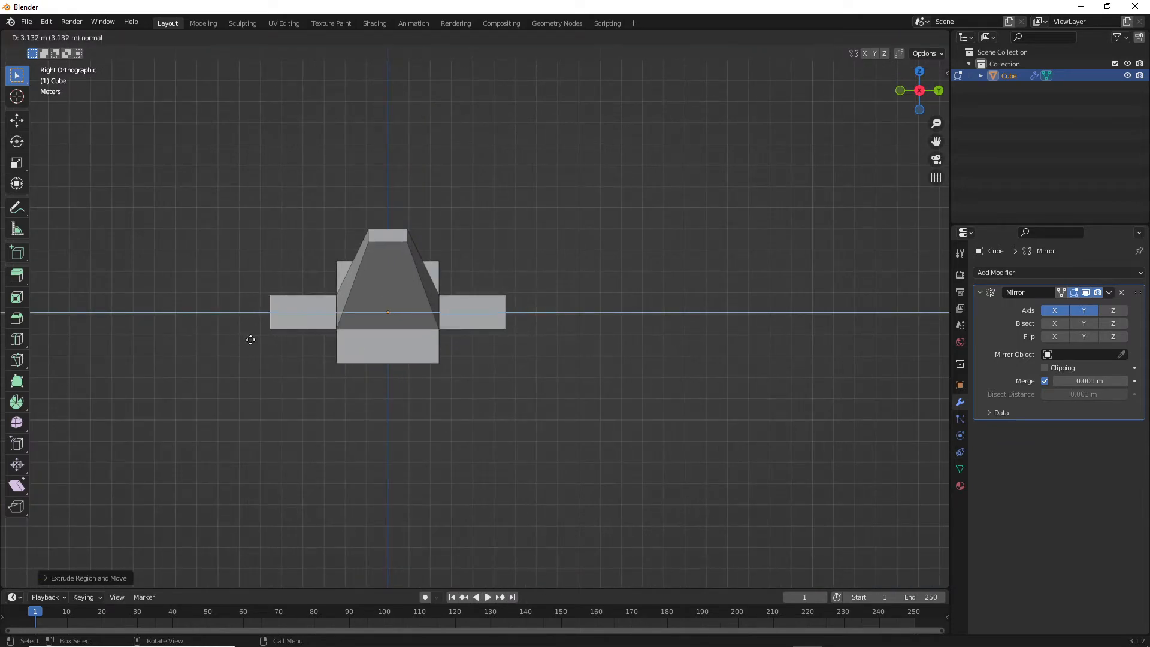
pyautogui.click(275, 357)
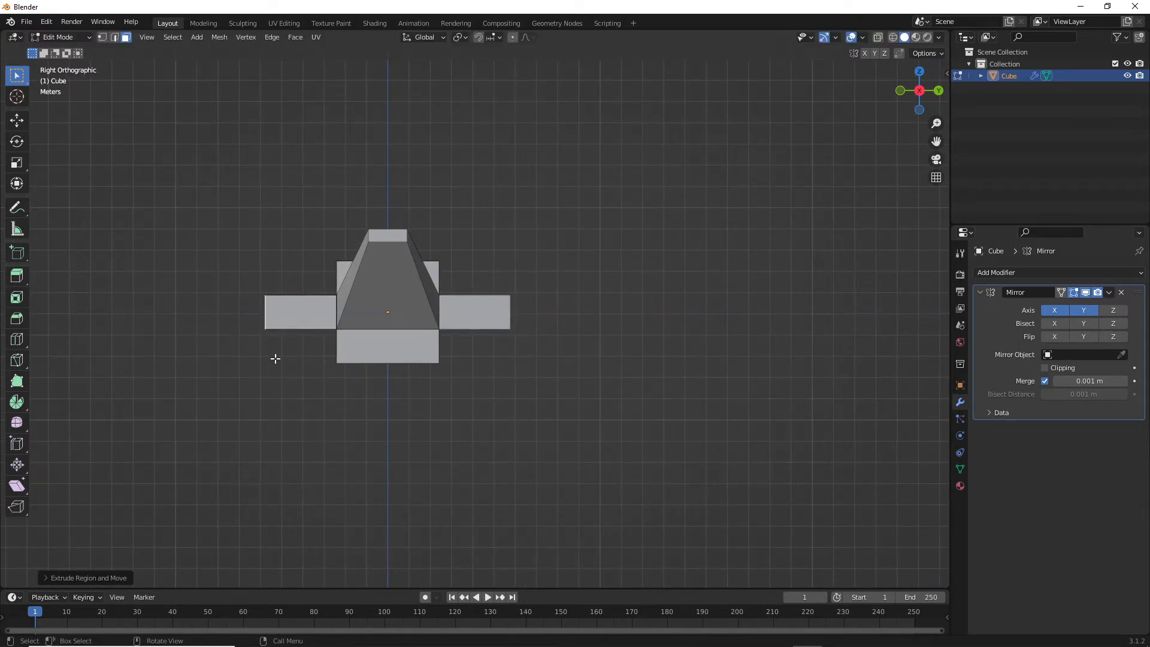
pyautogui.moveTo(275, 357); pyautogui.dragTo(539, 375, button='middle')
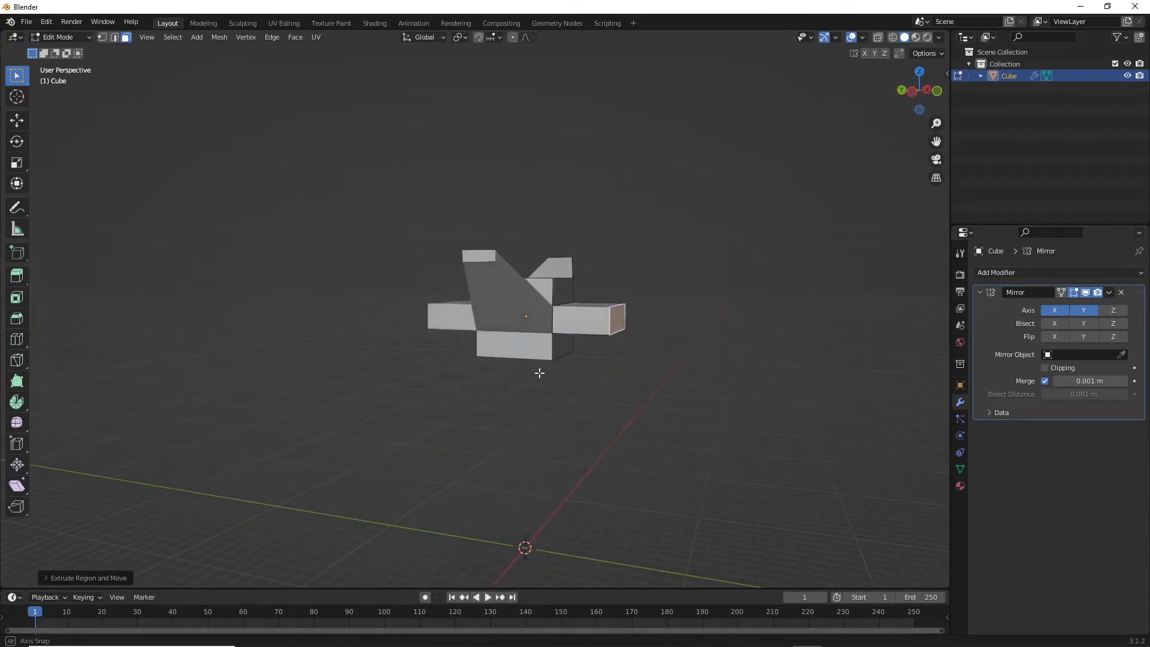
pyautogui.press('s')
pyautogui.click(627, 326)
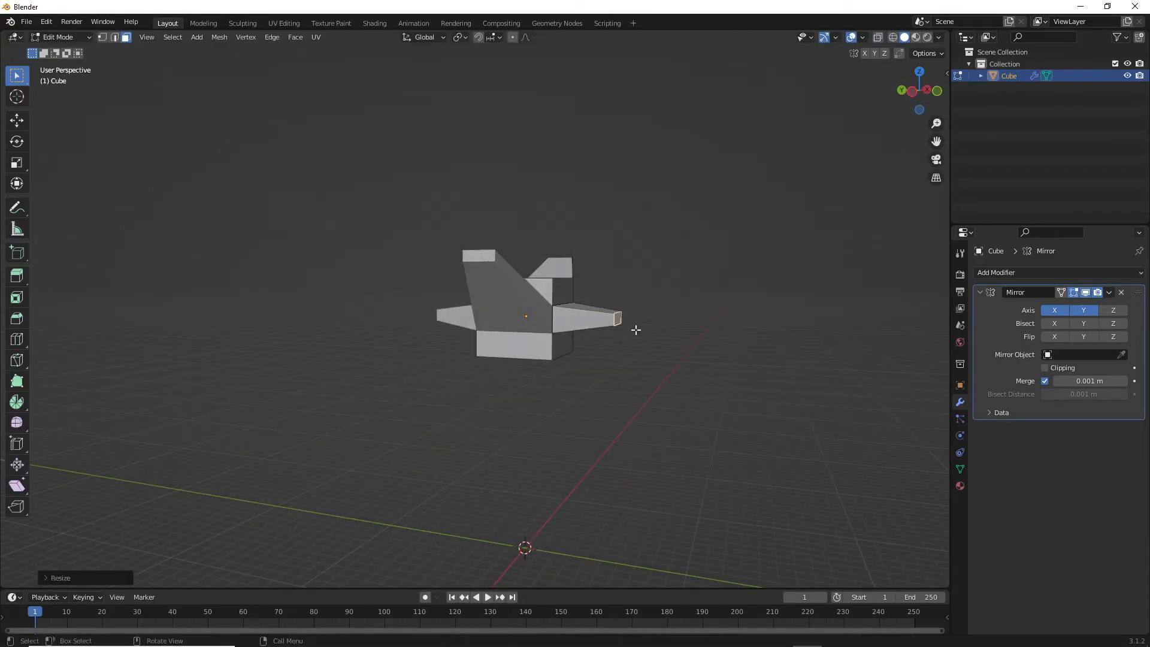
# Step: Clear the mesh selection, return to Object Mode, apply the Mirror modifier and deselect the cube
pyautogui.moveTo(634, 329); pyautogui.dragTo(689, 348, button='middle')
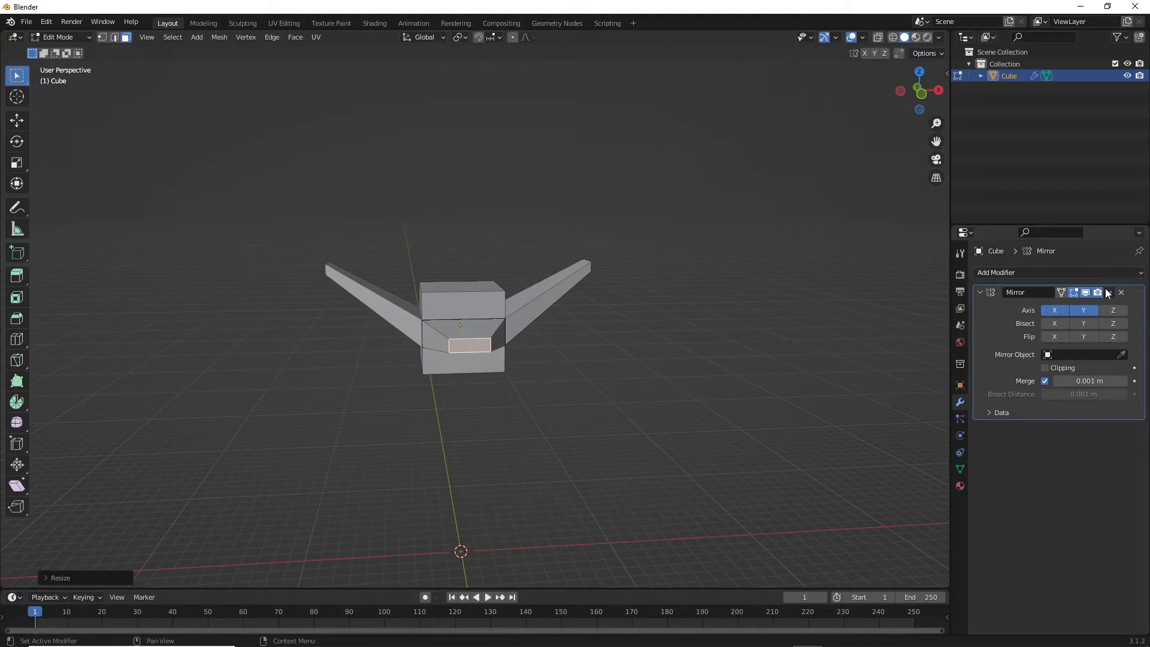
pyautogui.click(1108, 292)
pyautogui.press('a')
pyautogui.hotkey('alt', 'a')
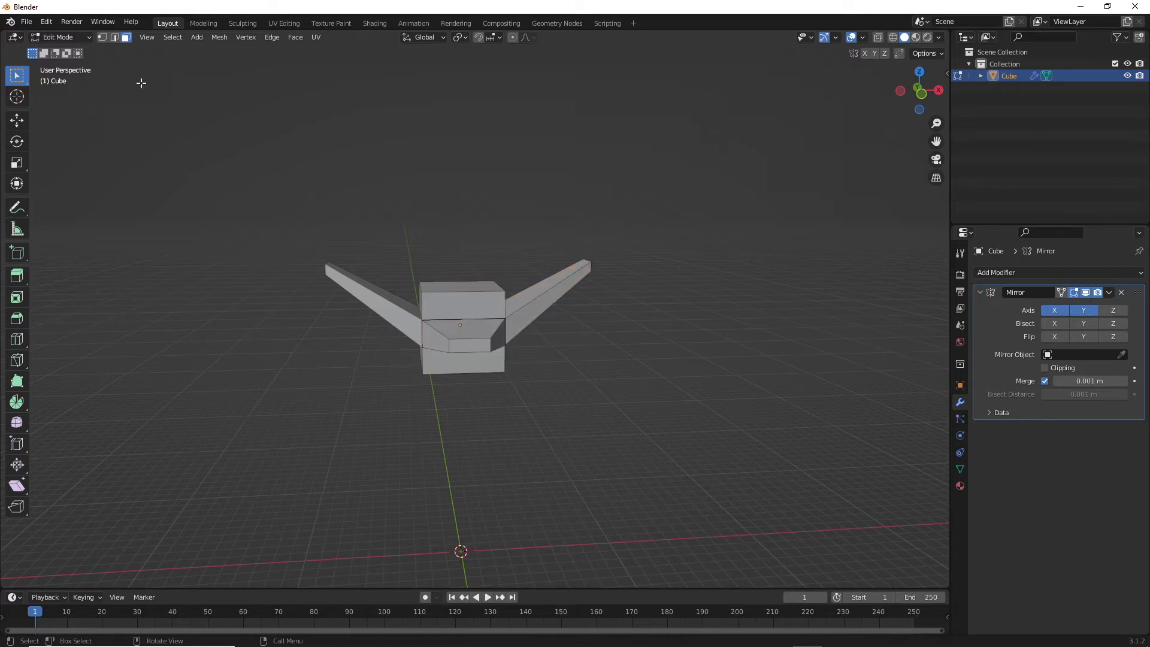
pyautogui.press('Tab')
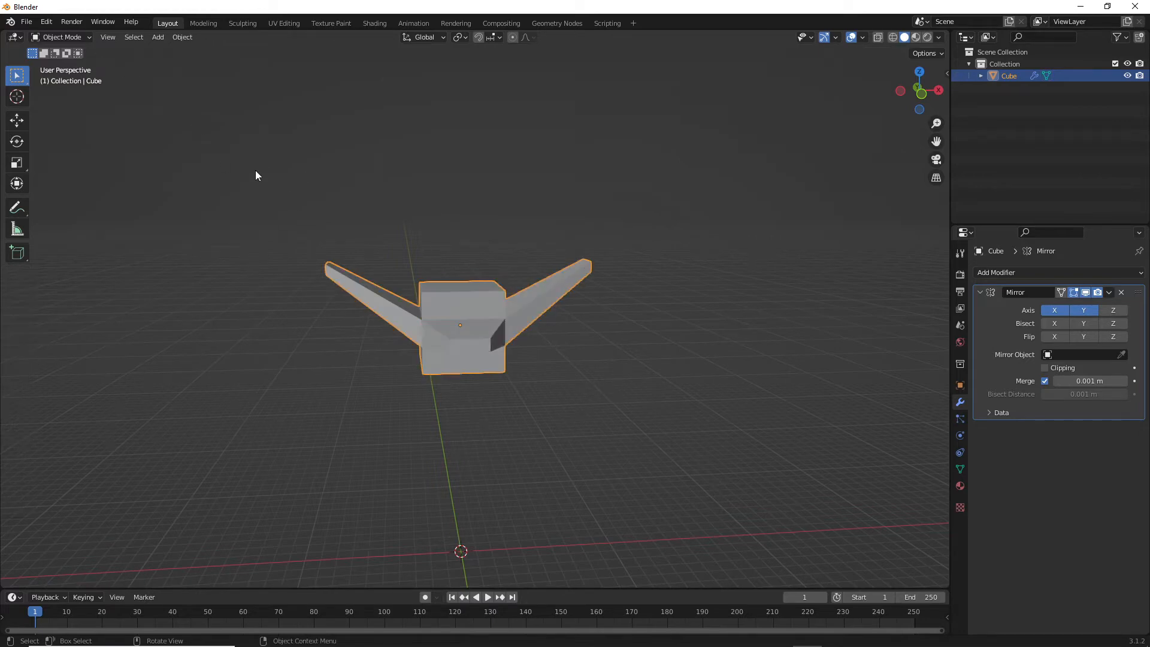
pyautogui.click(1109, 292)
pyautogui.click(1055, 306)
pyautogui.moveTo(747, 331); pyautogui.dragTo(693, 346, button='middle')
pyautogui.click(693, 346)
pyautogui.scroll(-1, 650, 343)
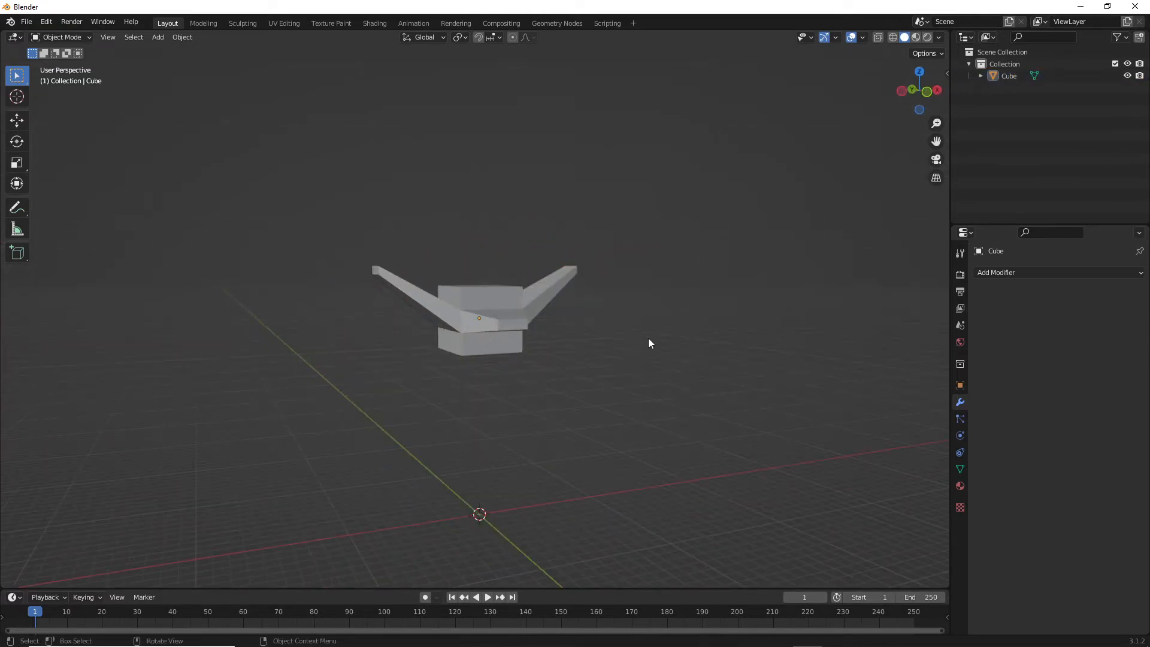
# Step: Run Shade Smooth on the mirrored model in Object Mode
pyautogui.press('KP_1')
pyautogui.moveTo(624, 314); pyautogui.dragTo(508, 298, button='middle')
pyautogui.rightClick(455, 300)
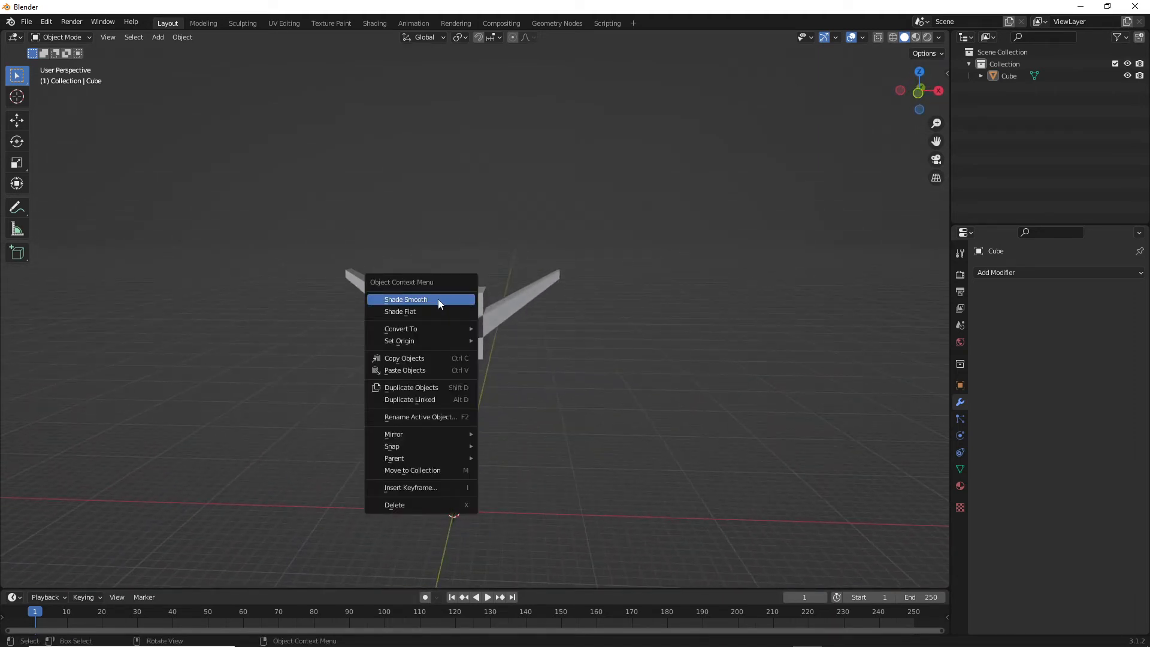
pyautogui.click(422, 300)
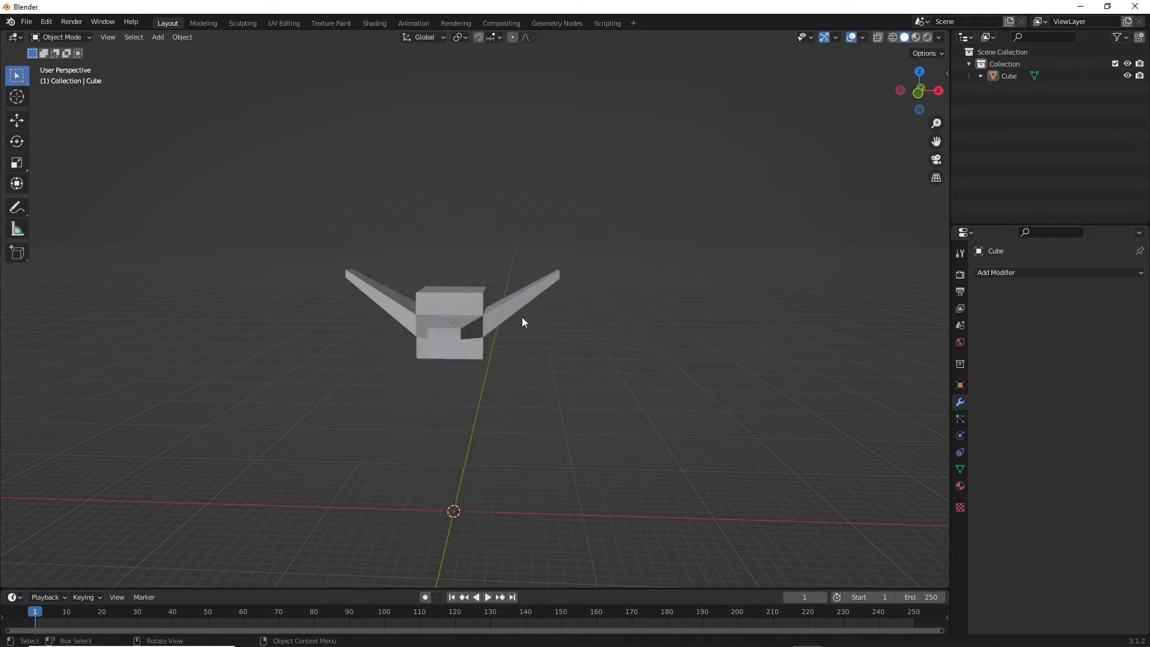
# Step: Examine the mirrored model's shape in front view and from an angled perspective
pyautogui.moveTo(523, 318); pyautogui.dragTo(545, 326, button='middle')
pyautogui.scroll(3, 480, 318)
pyautogui.press('KP_1')
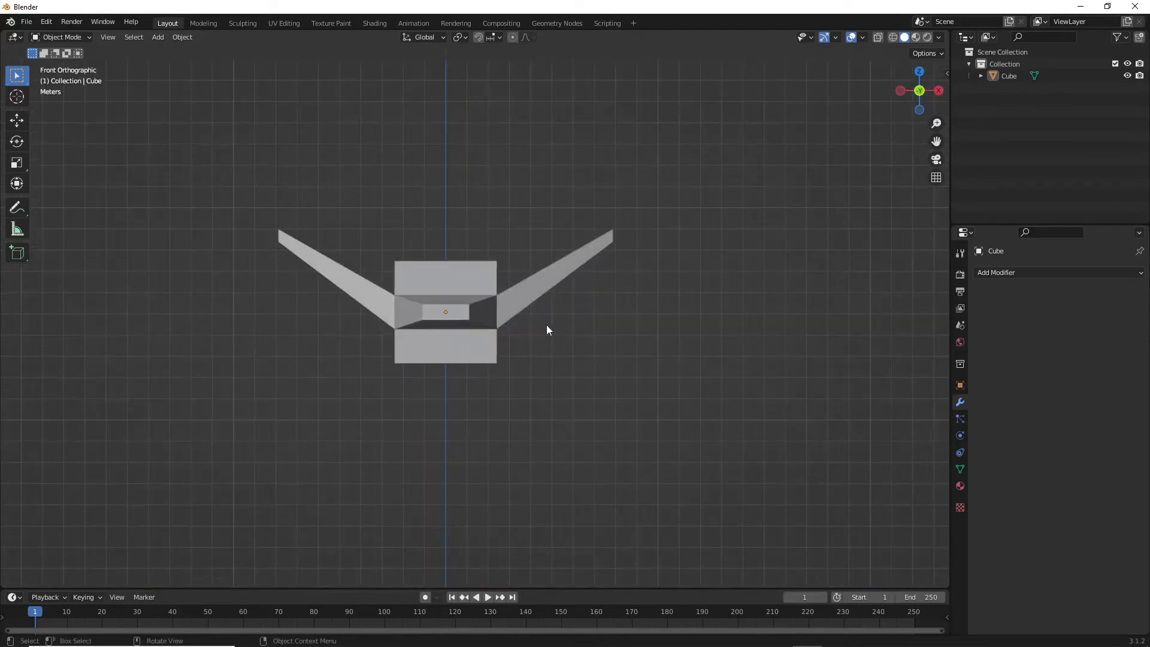
pyautogui.scroll(-5, 515, 313)
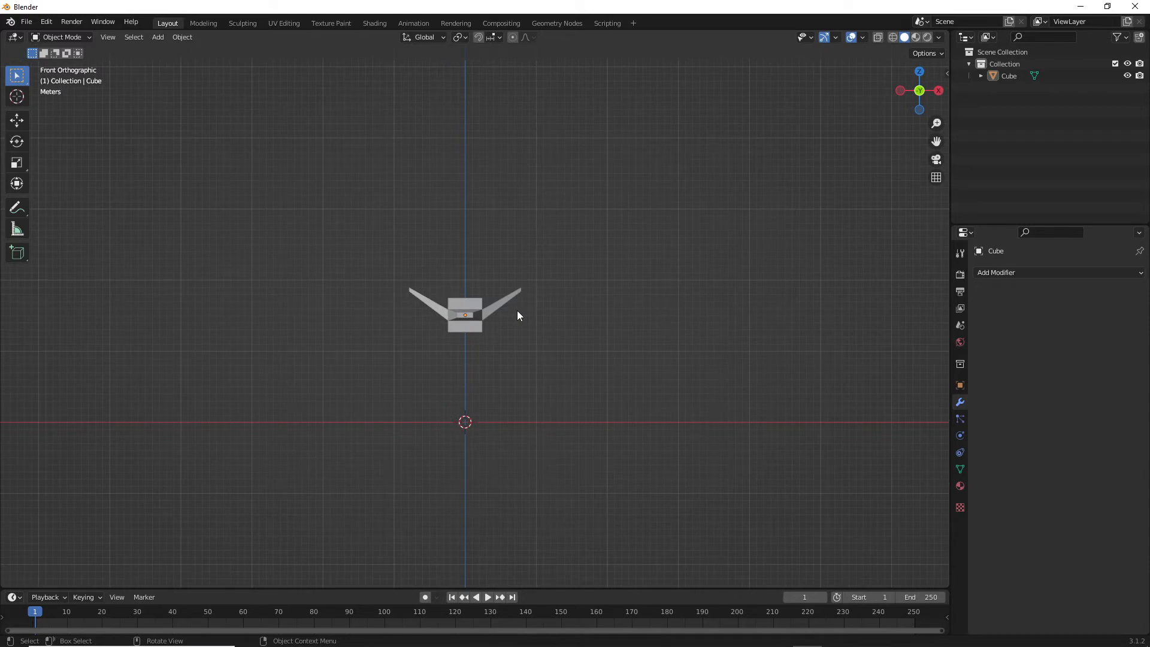
pyautogui.scroll(5, 523, 316)
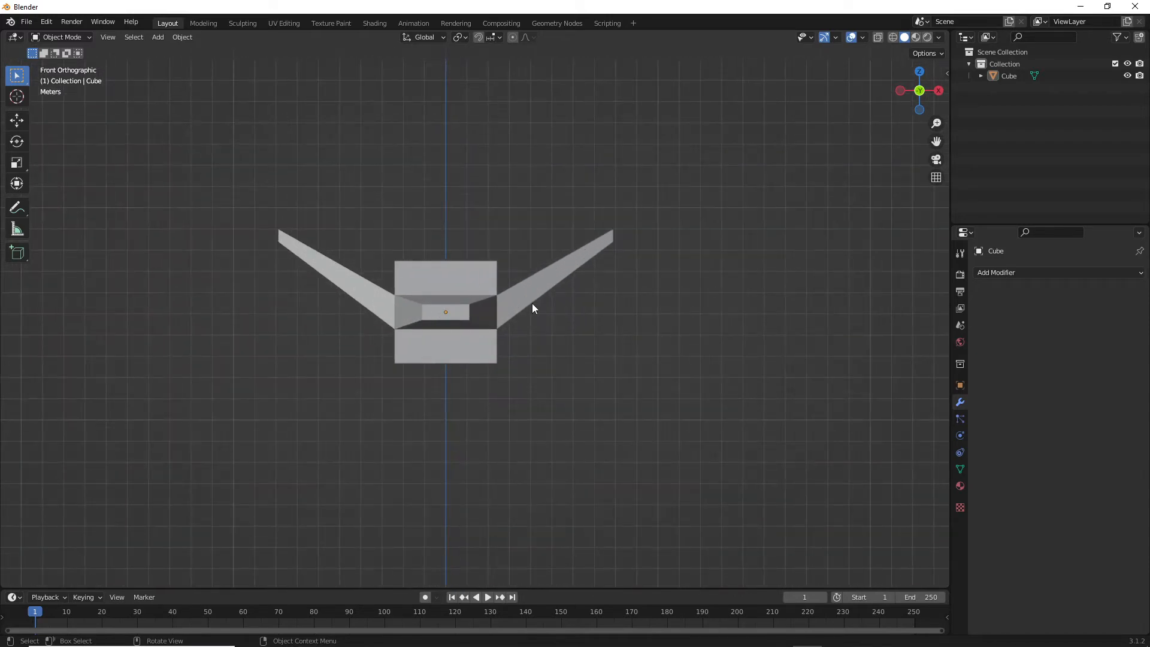
pyautogui.moveTo(532, 303); pyautogui.dragTo(563, 307, button='middle')
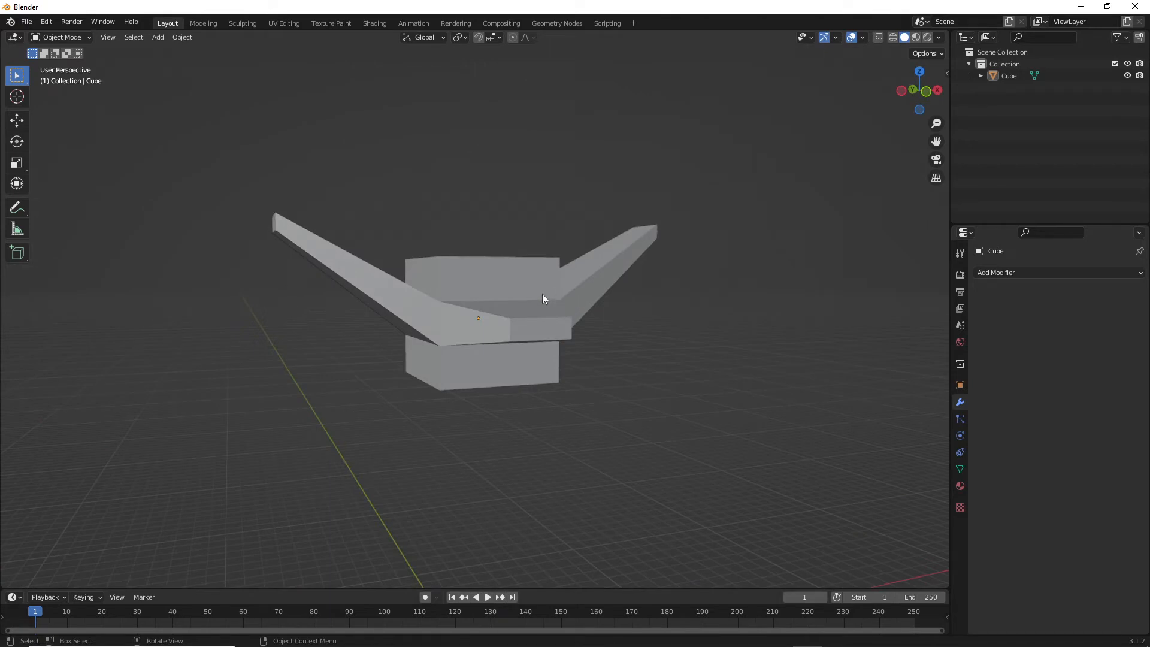
pyautogui.press('KP_1')
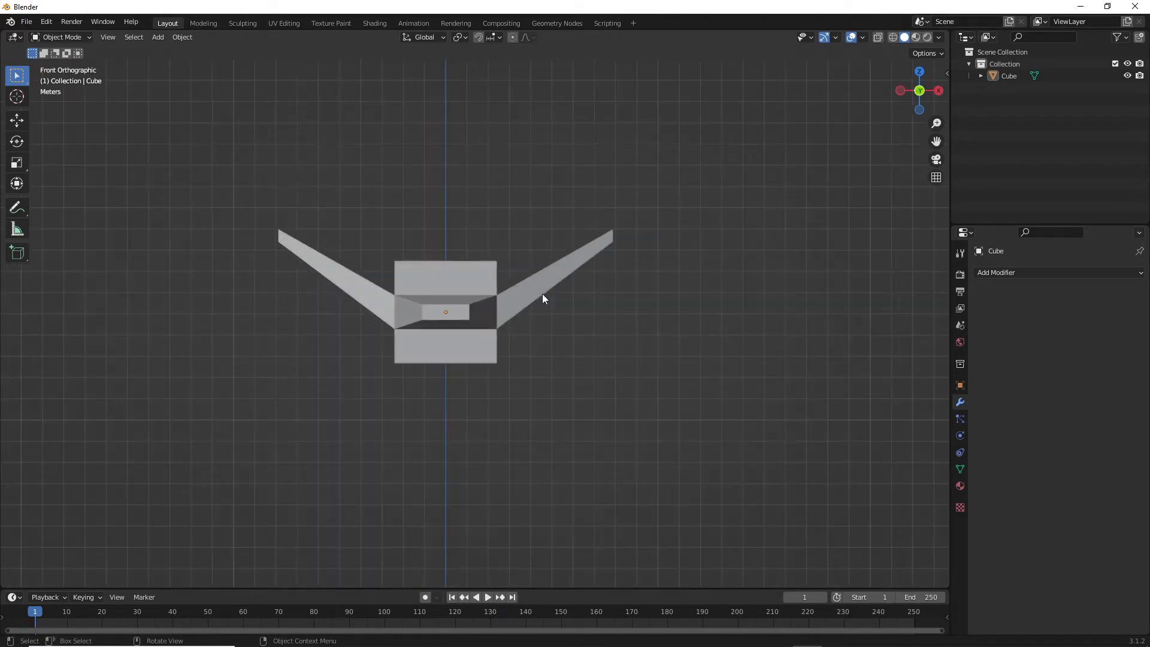
pyautogui.scroll(-3, 506, 291)
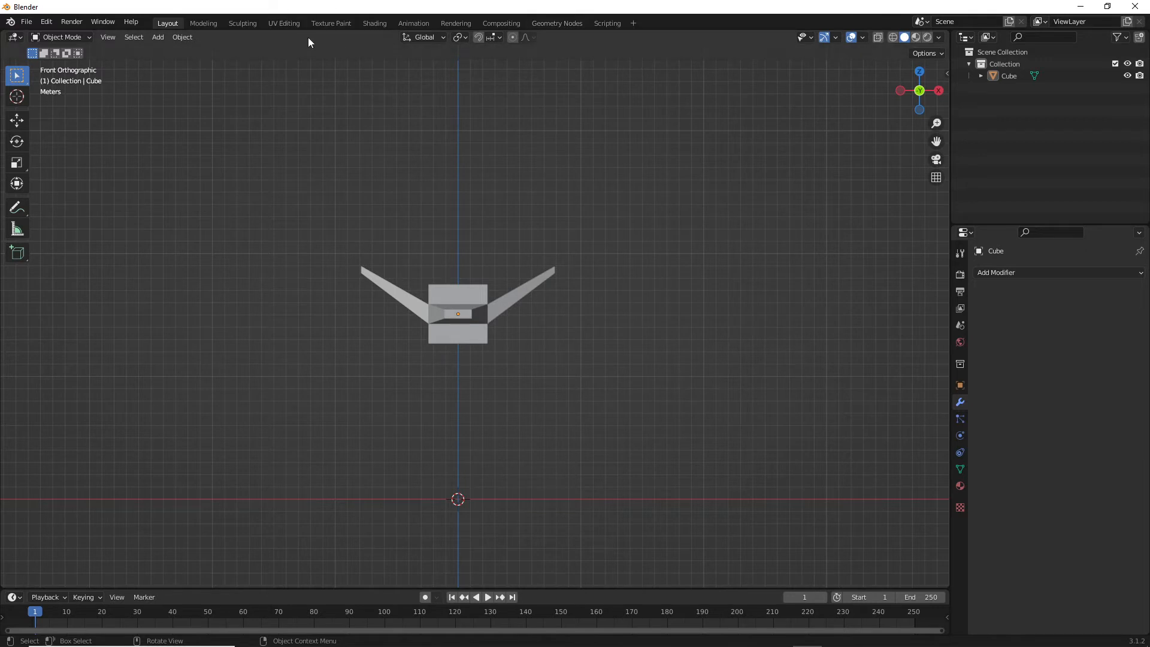
# Step: Switch to the UV Editing workspace and widen the 3D viewport by narrowing the UV editor
pyautogui.click(288, 24)
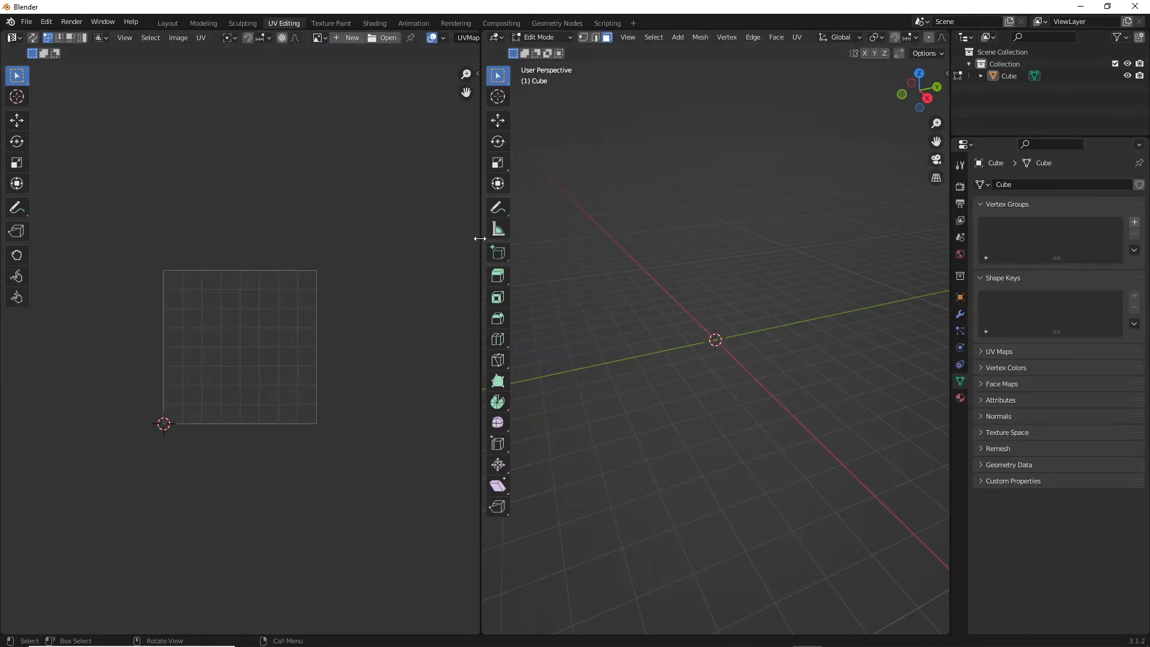
pyautogui.moveTo(480, 238); pyautogui.dragTo(354, 239)
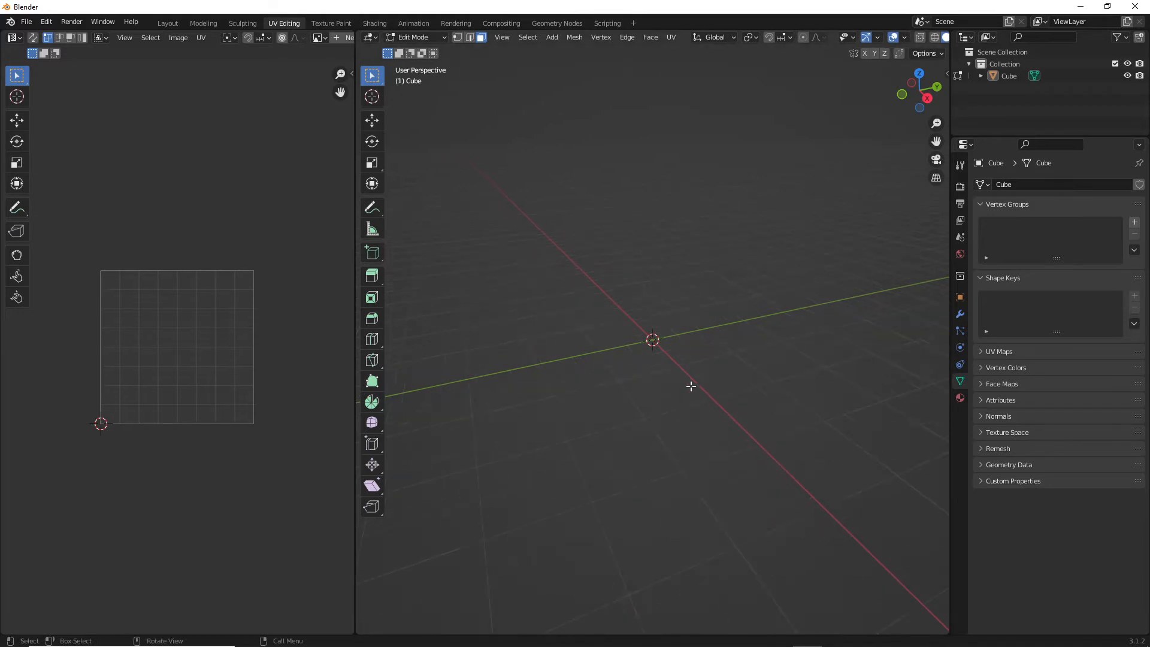
# Step: Load the colour palette PNG into the UV editor and select the model's top face to display its UVs
pyautogui.scroll(-5, 683, 360)
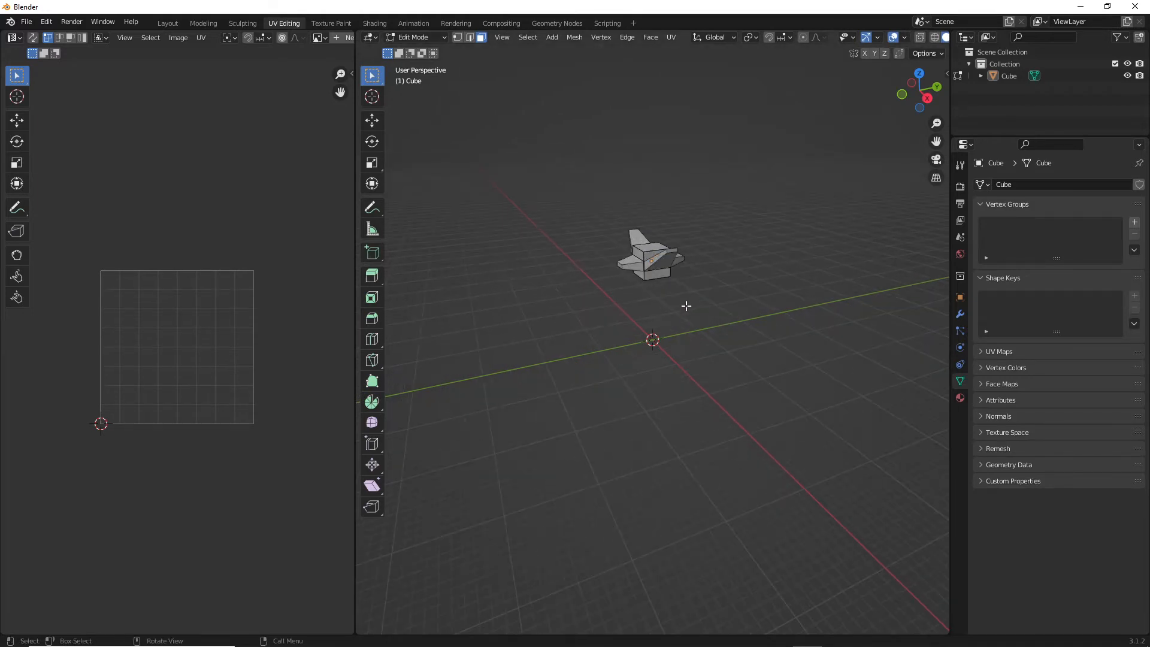
pyautogui.moveTo(686, 305); pyautogui.dragTo(680, 331, button='middle')
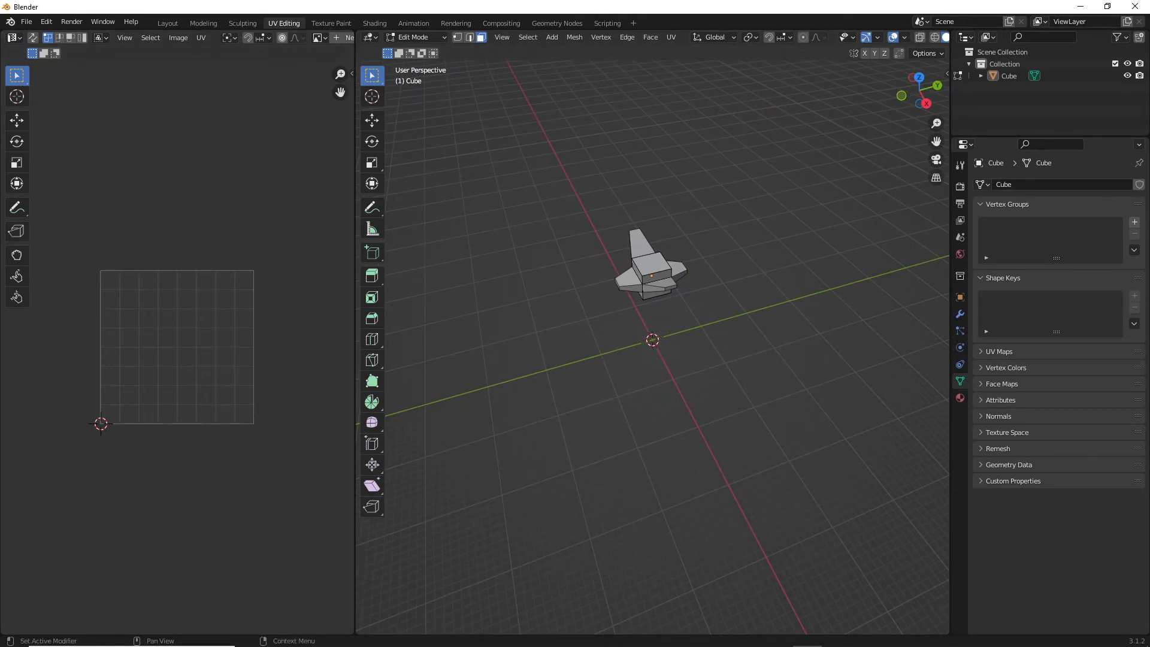
pyautogui.moveTo(155, 297); pyautogui.dragTo(190, 322)
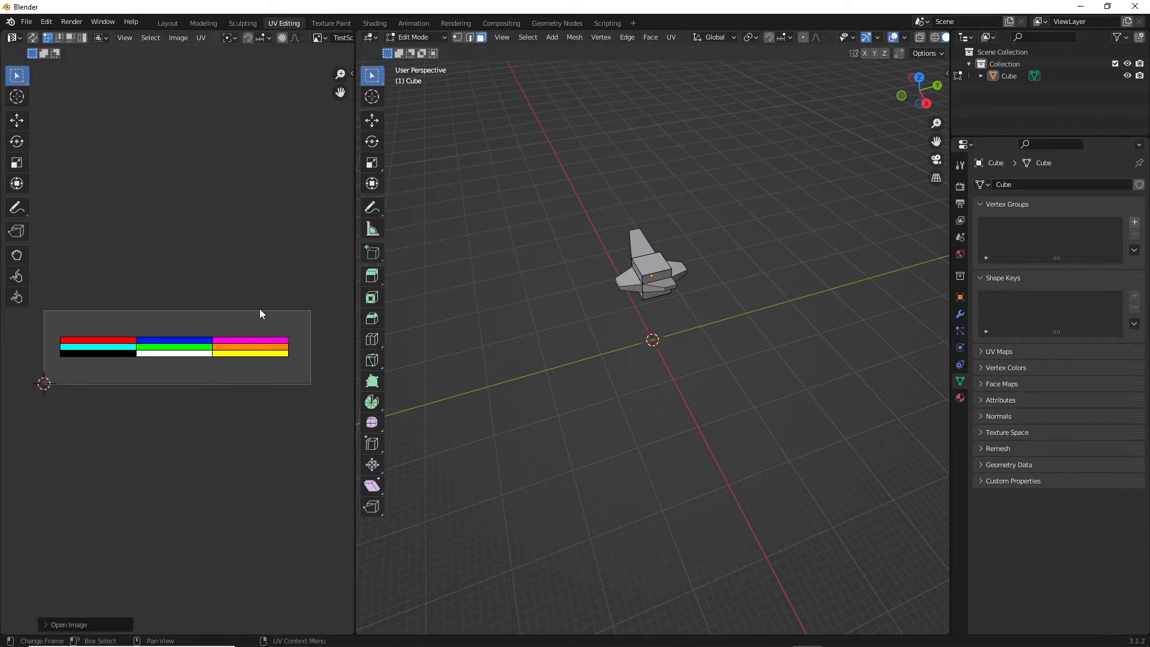
pyautogui.click(640, 262)
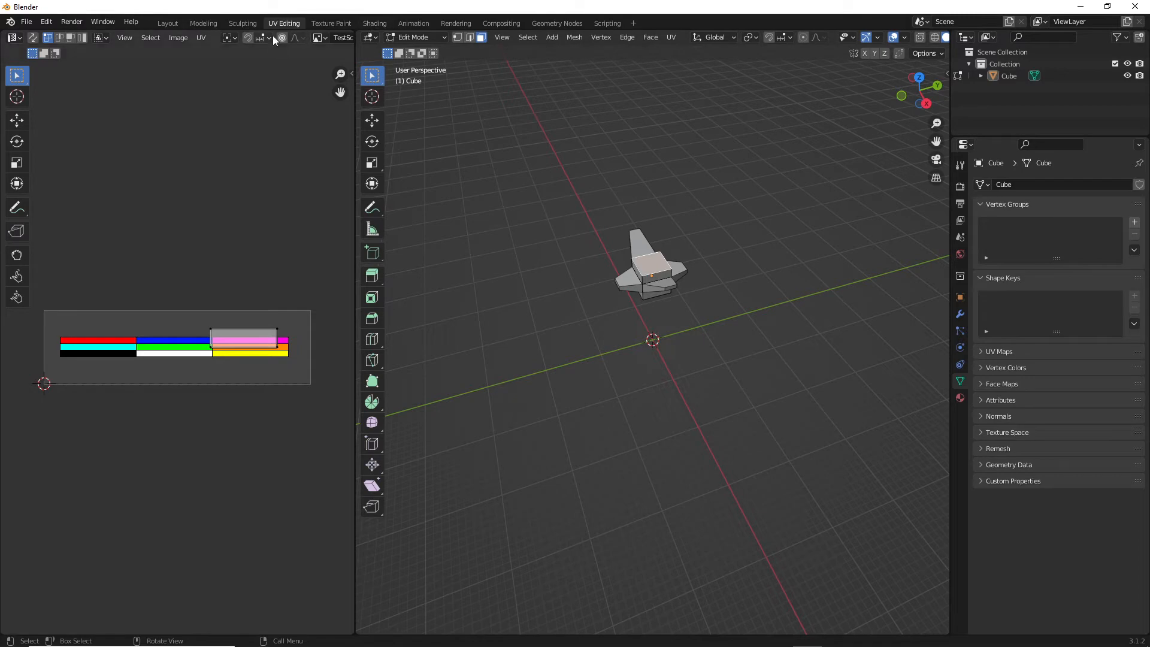
# Step: In the Shading workspace, enlarge the node editor and add the palette PNG as an image texture node to the cube's material
pyautogui.click(372, 24)
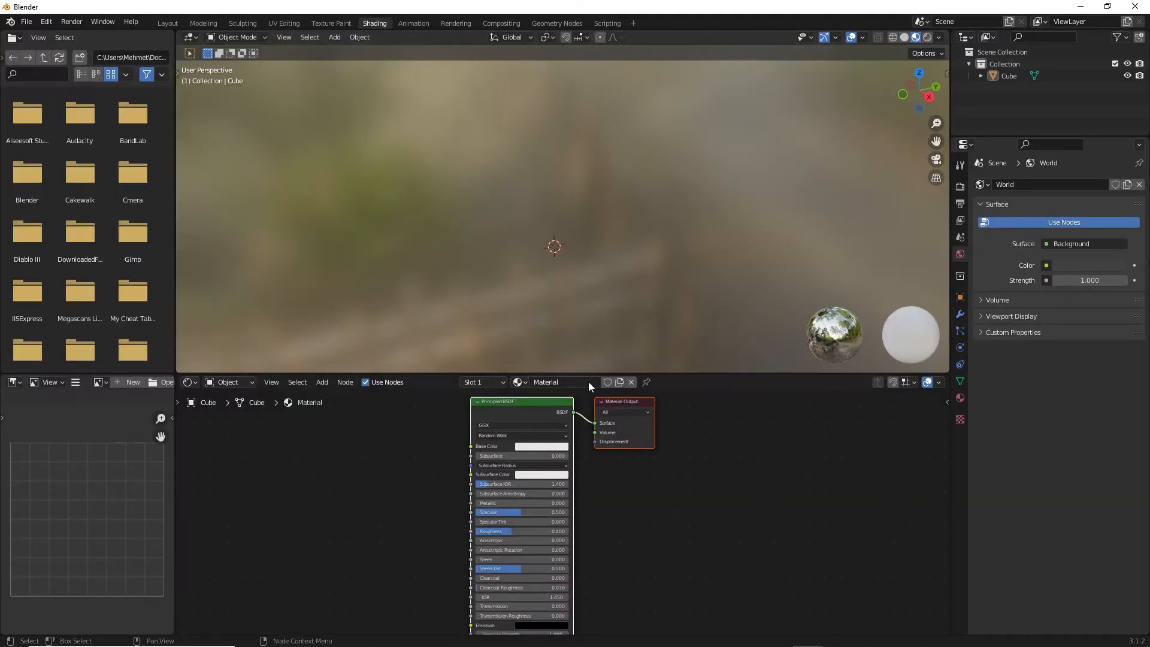
pyautogui.moveTo(676, 372); pyautogui.dragTo(677, 337)
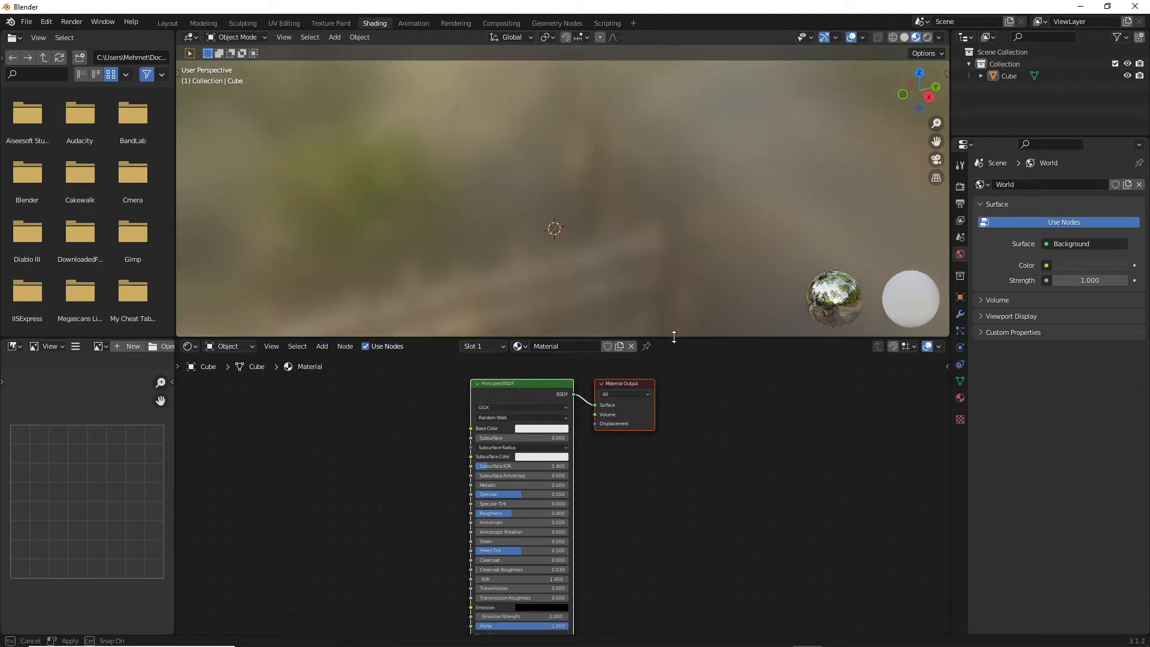
pyautogui.moveTo(556, 235); pyautogui.dragTo(581, 133, button='middle')
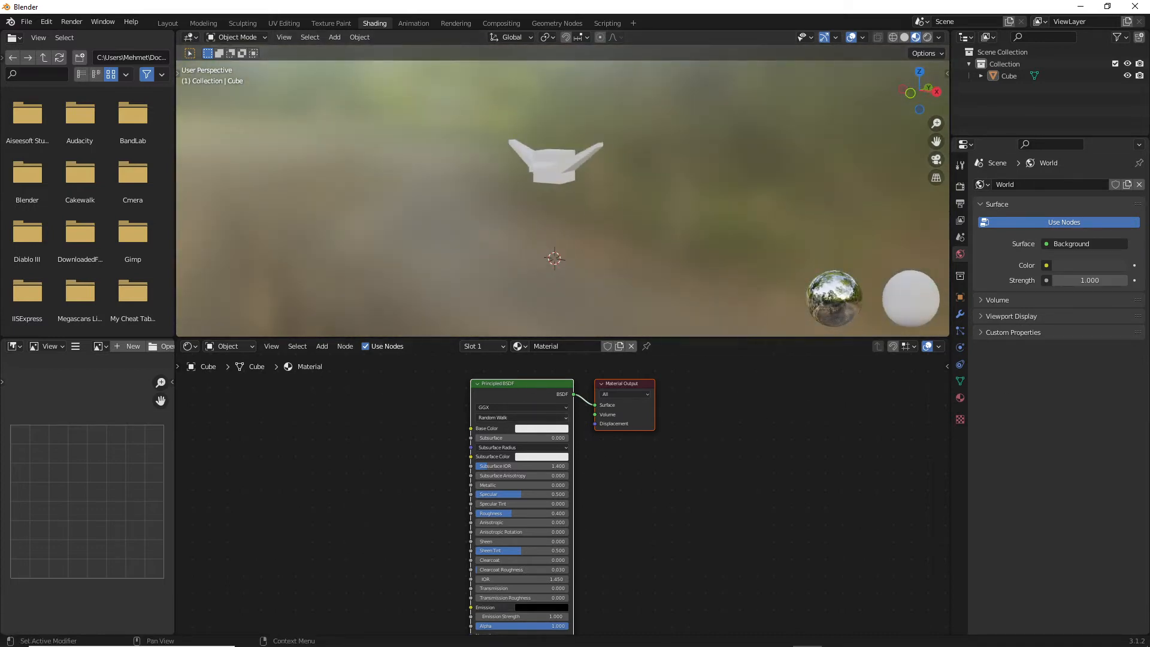
pyautogui.moveTo(1054, 309); pyautogui.dragTo(339, 455)
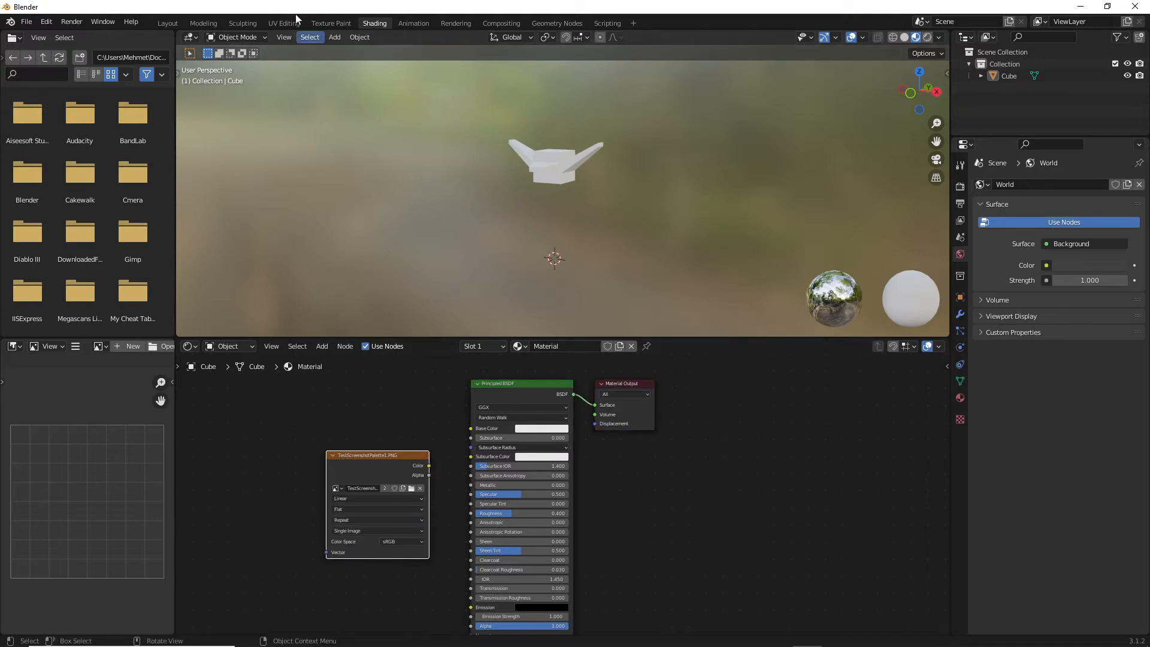
# Step: Connect the palette image texture's Color output to the Principled BSDF's Base Color and inspect the coloured model
pyautogui.click(283, 23)
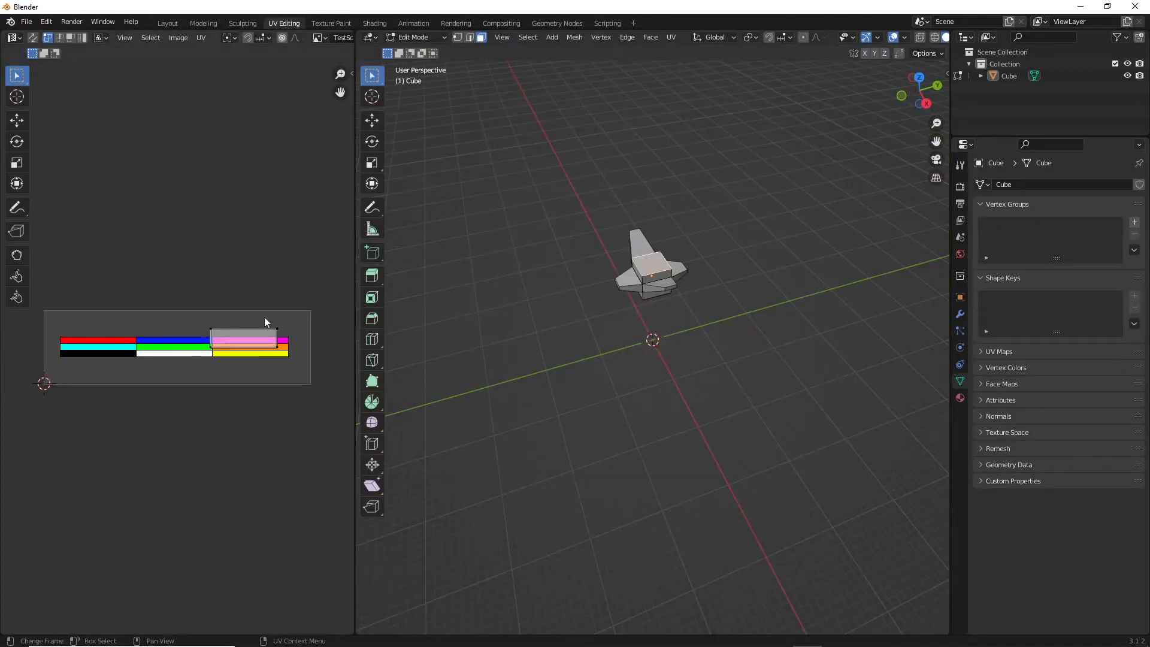
pyautogui.click(372, 24)
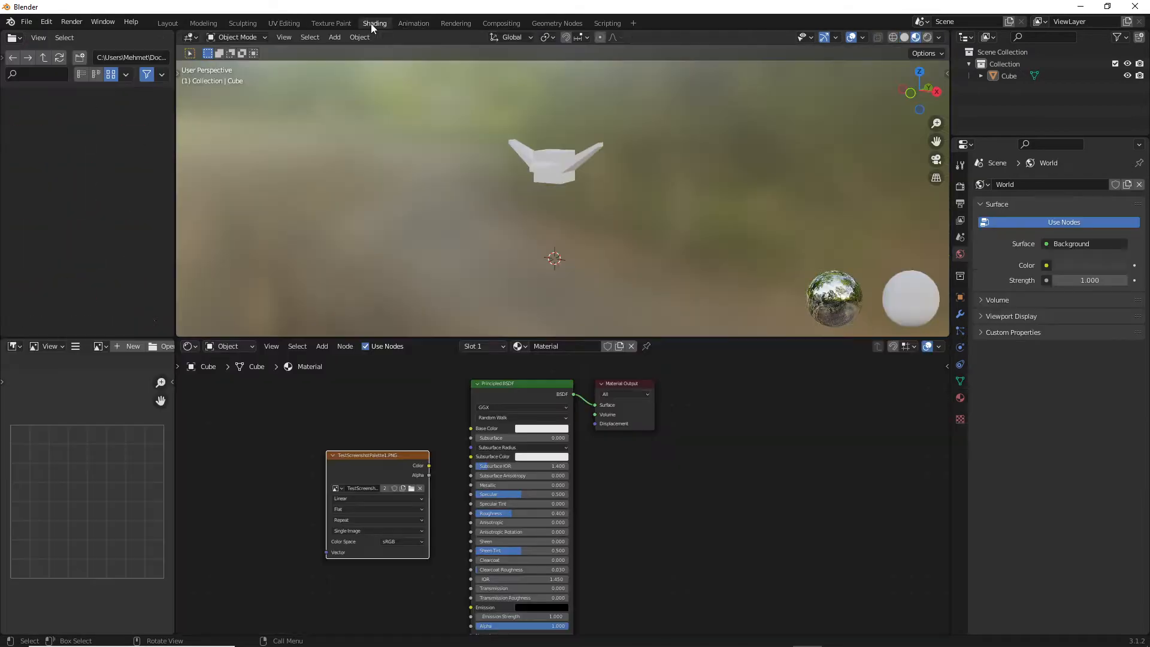
pyautogui.moveTo(378, 460); pyautogui.dragTo(472, 428)
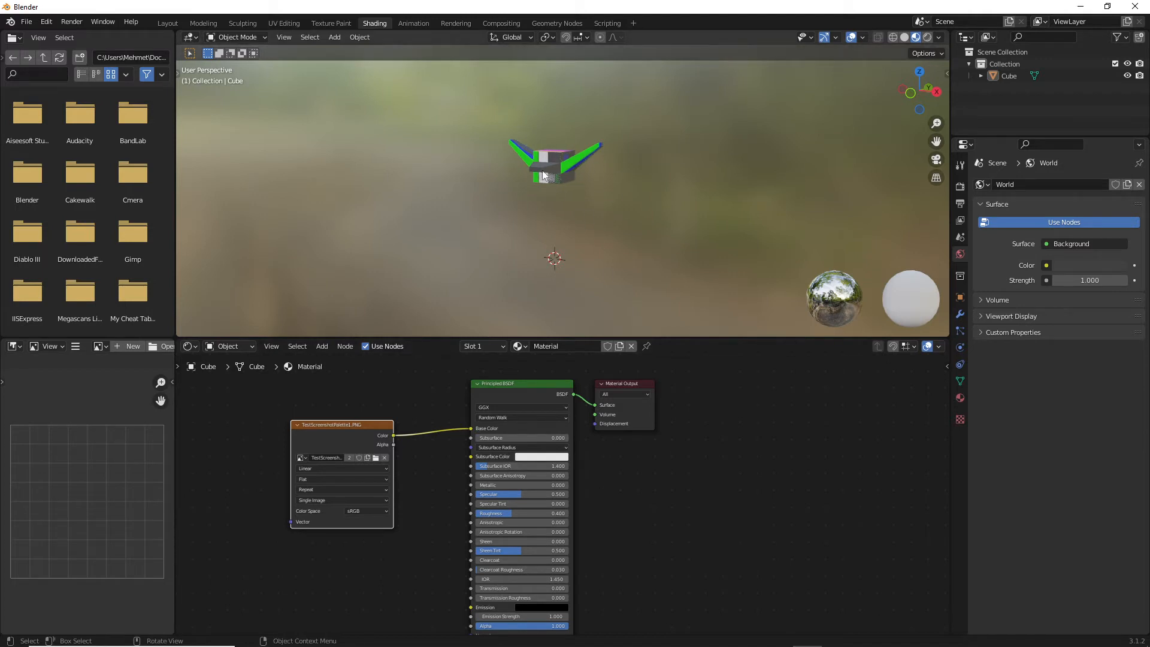
pyautogui.moveTo(468, 170); pyautogui.dragTo(574, 150, button='middle')
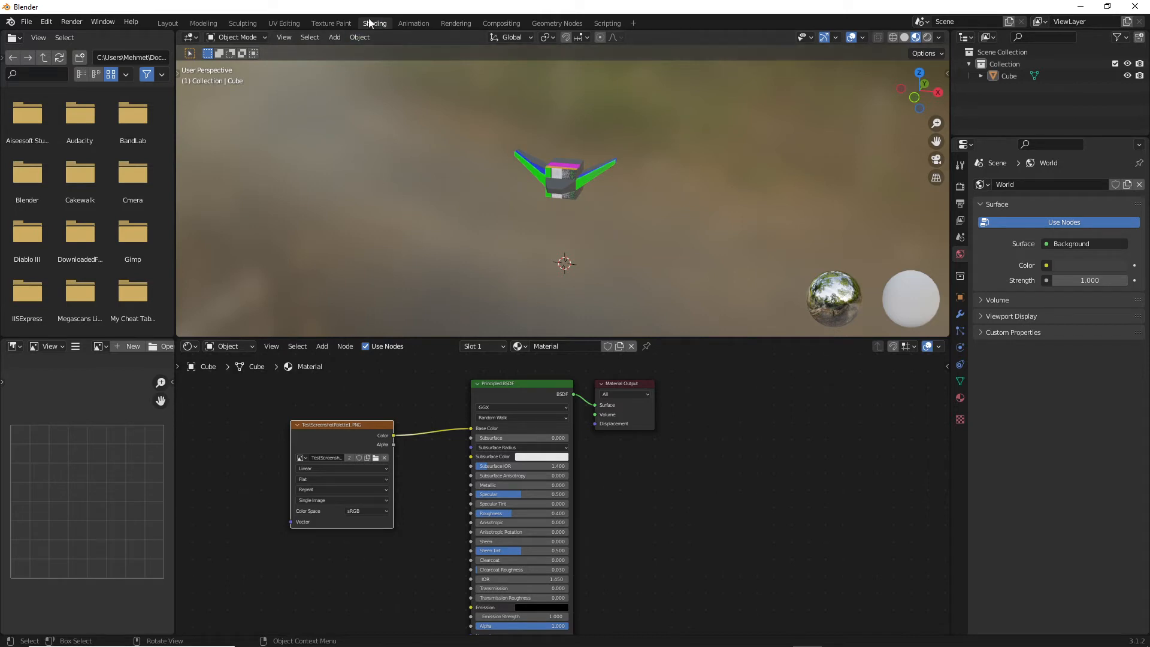
# Step: Return to the UV Editing workspace, set the solid viewport shading colour to Texture and adjust the width of the UV editor
pyautogui.click(280, 23)
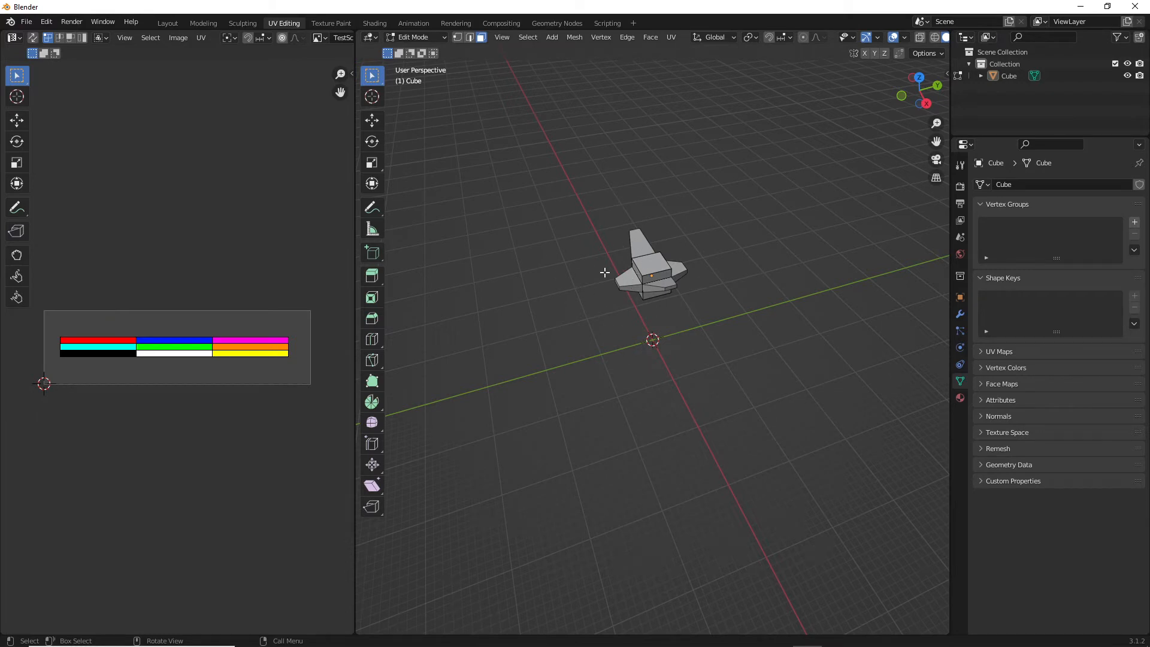
pyautogui.moveTo(354, 214); pyautogui.dragTo(275, 212)
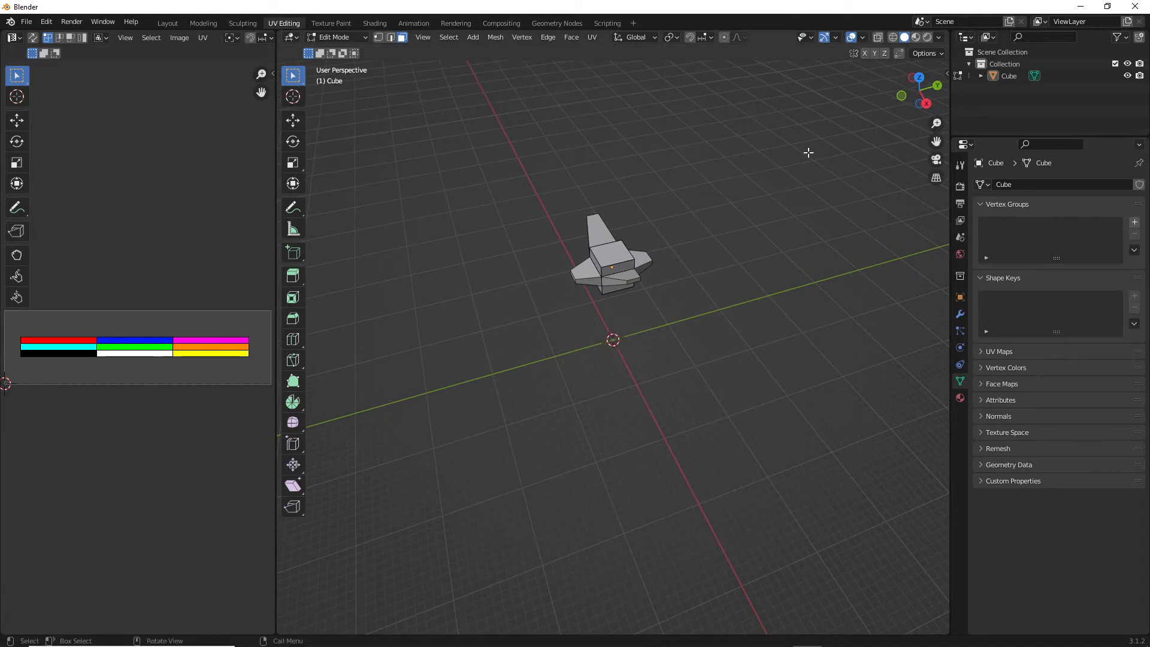
pyautogui.click(939, 38)
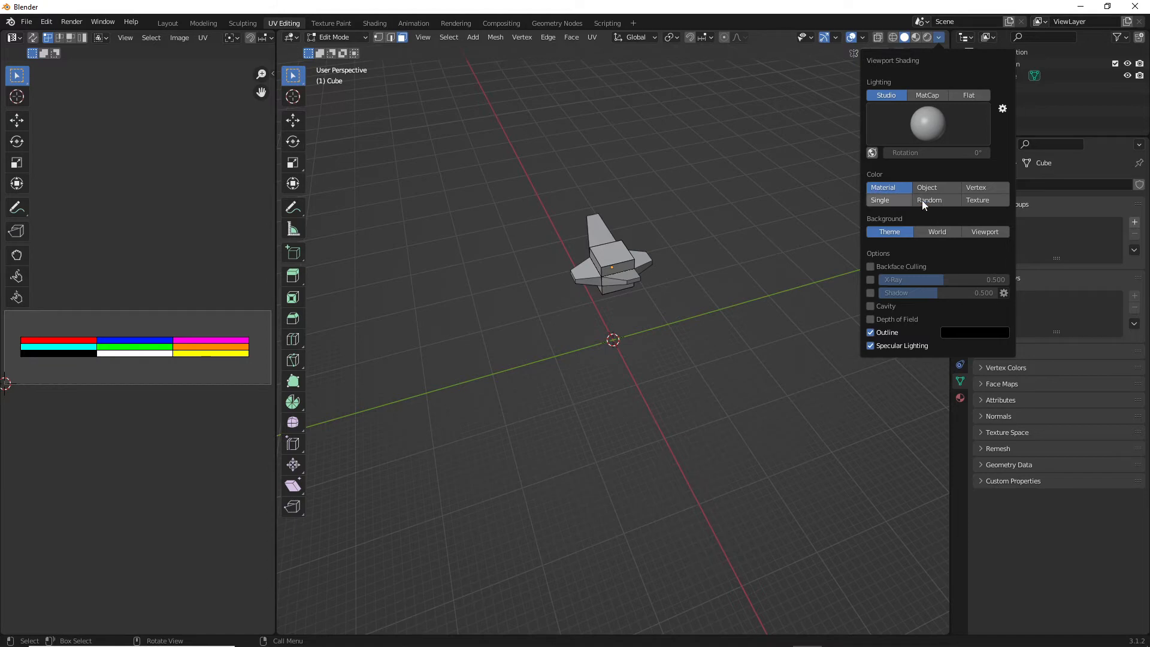
pyautogui.click(976, 202)
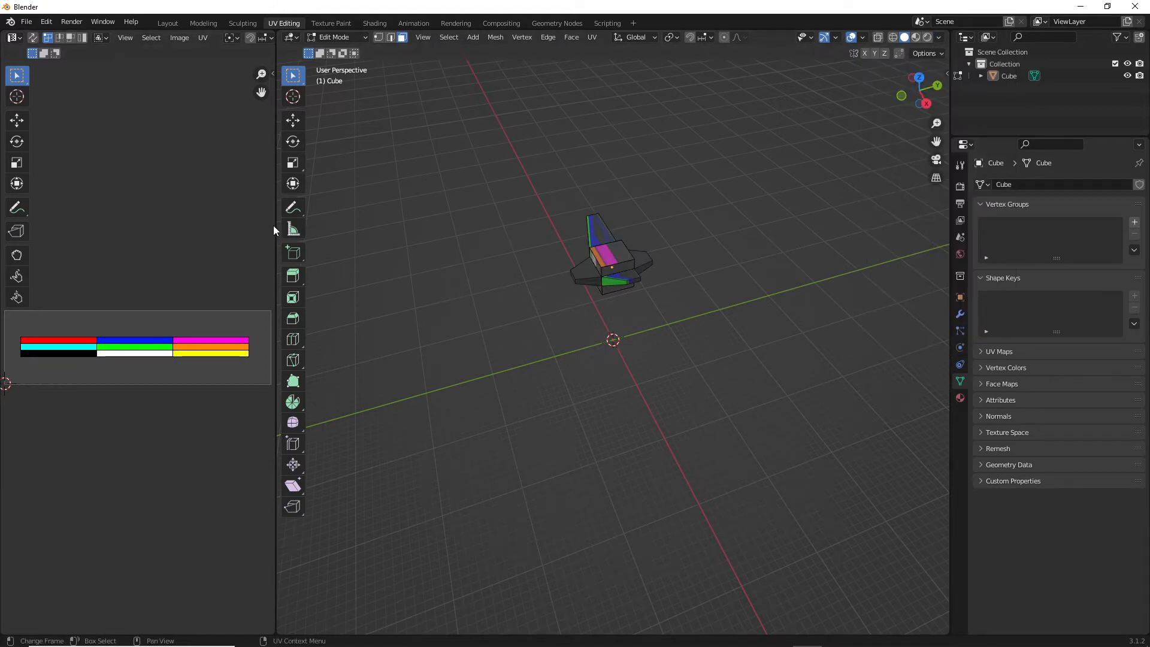
pyautogui.moveTo(275, 228); pyautogui.dragTo(307, 228)
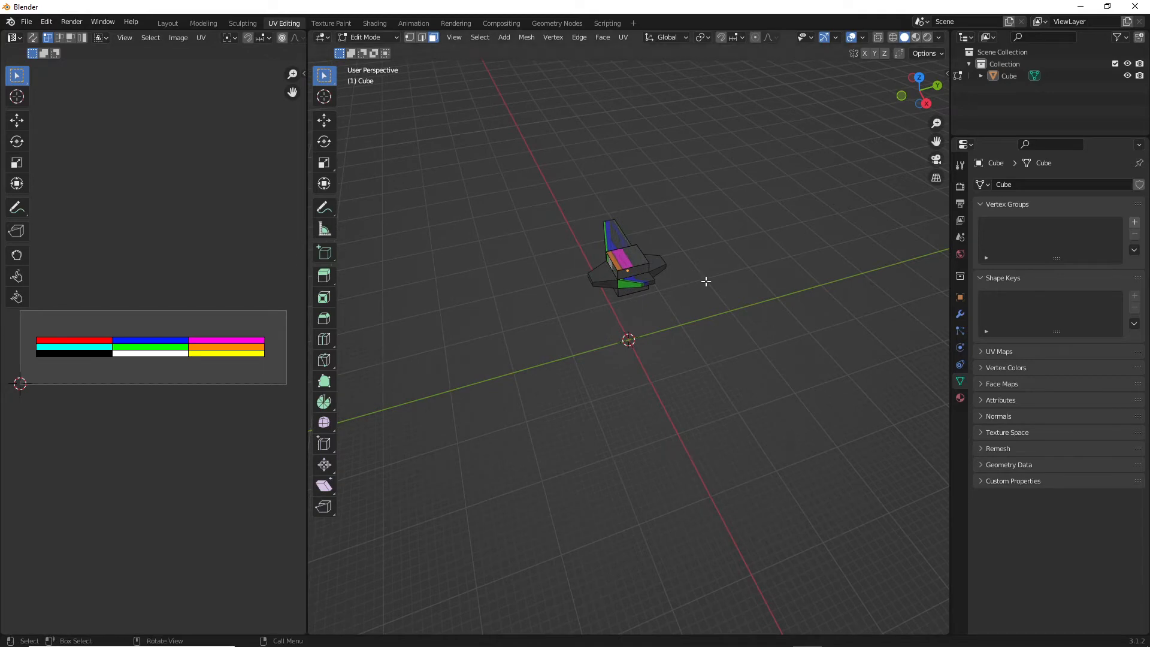
# Step: Select all the model's faces and their UVs, and scale the UVs to 0 so they collapse to one point
pyautogui.moveTo(550, 282); pyautogui.dragTo(618, 255, button='middle')
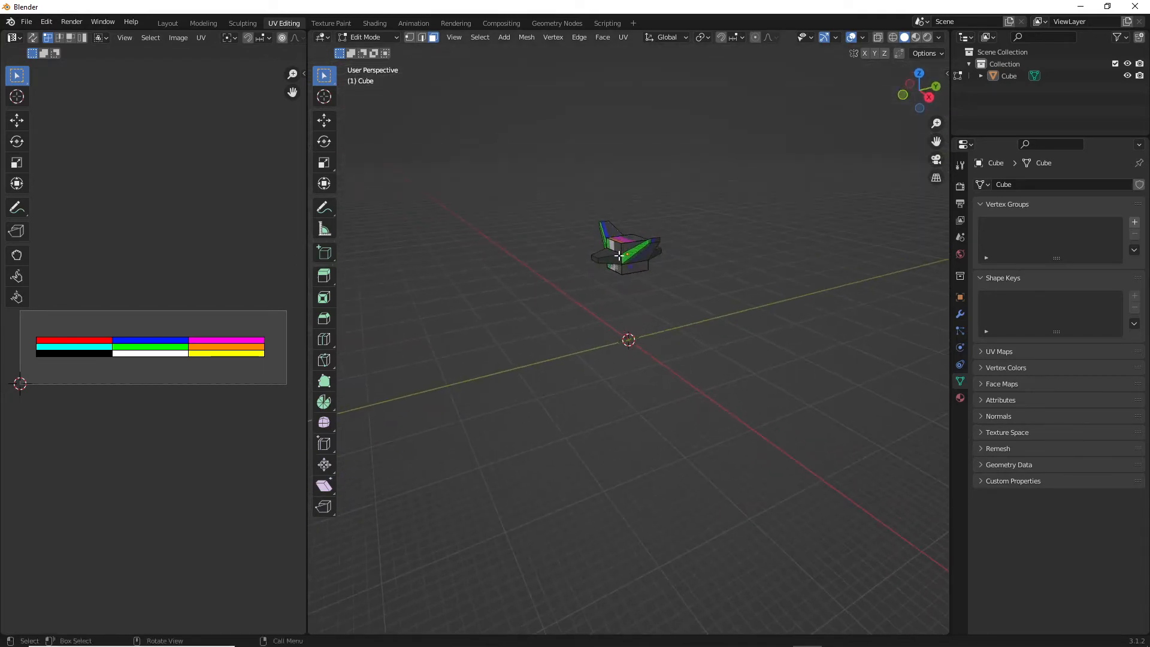
pyautogui.scroll(2, 619, 256)
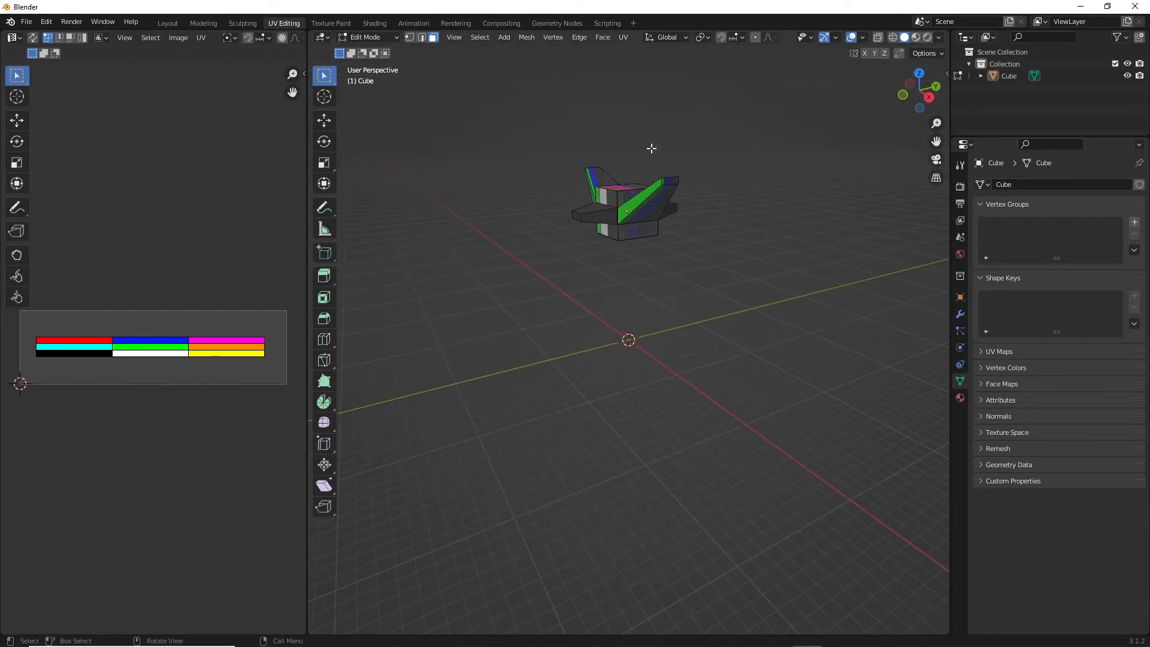
pyautogui.press('a')
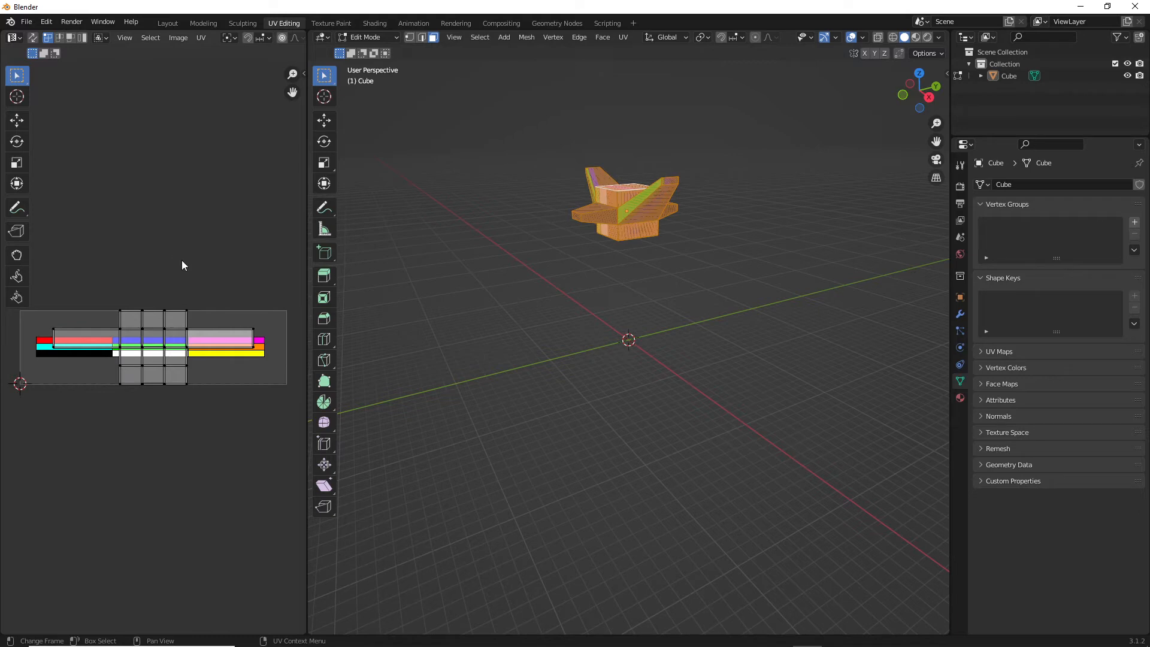
pyautogui.press('a')
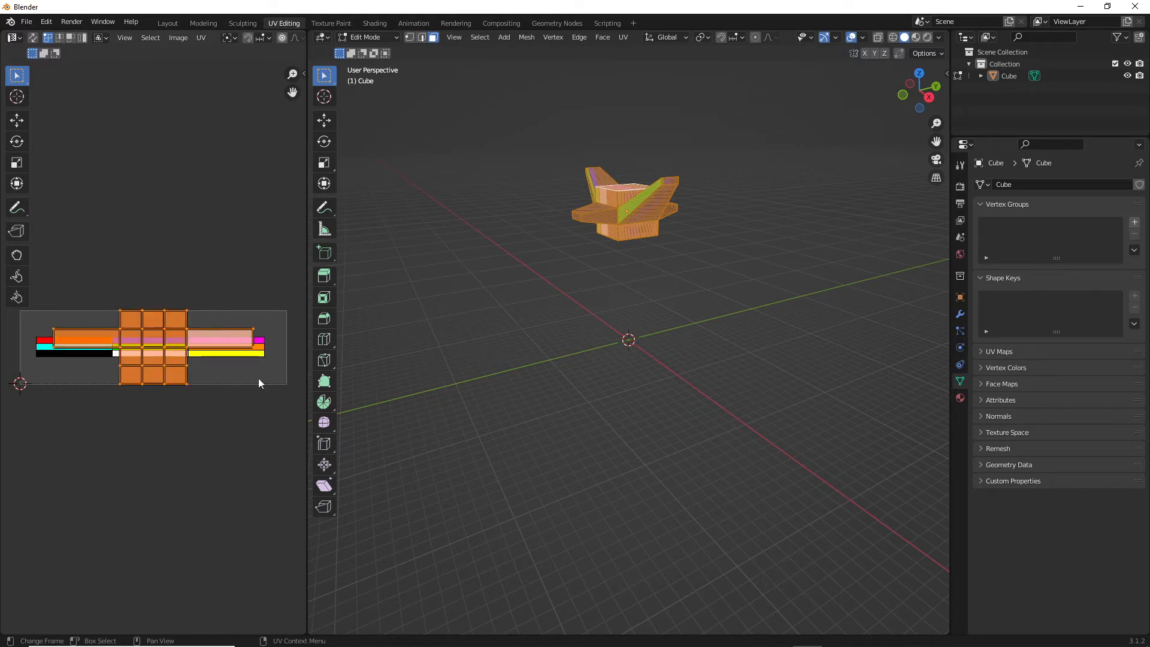
pyautogui.press('s')
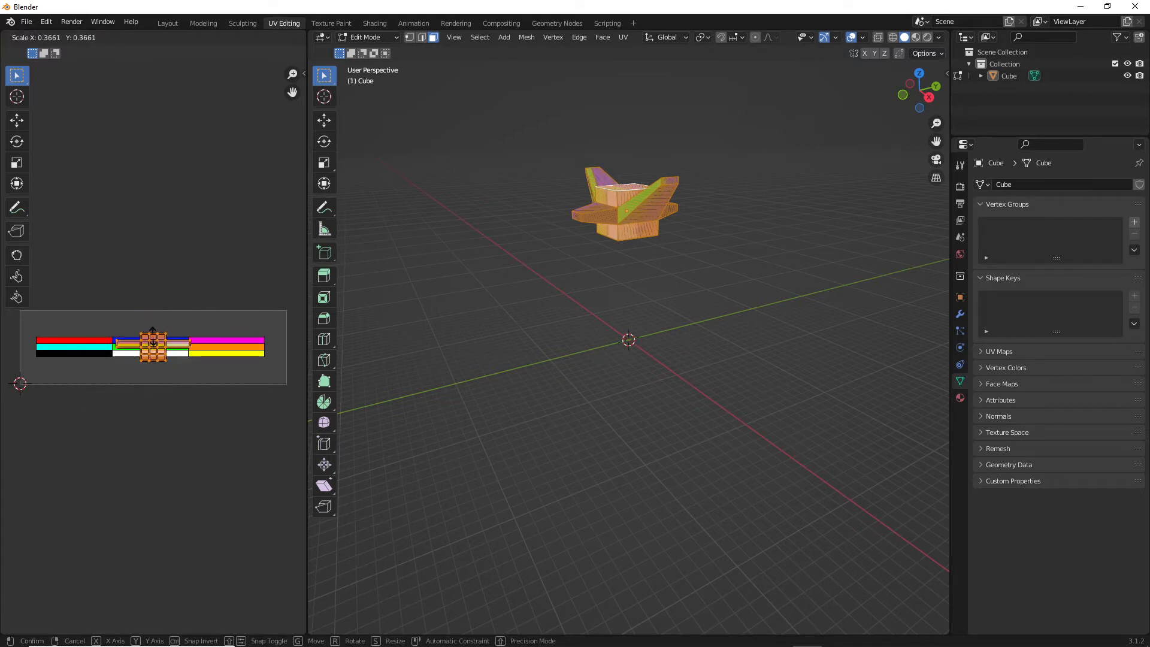
pyautogui.press('0')
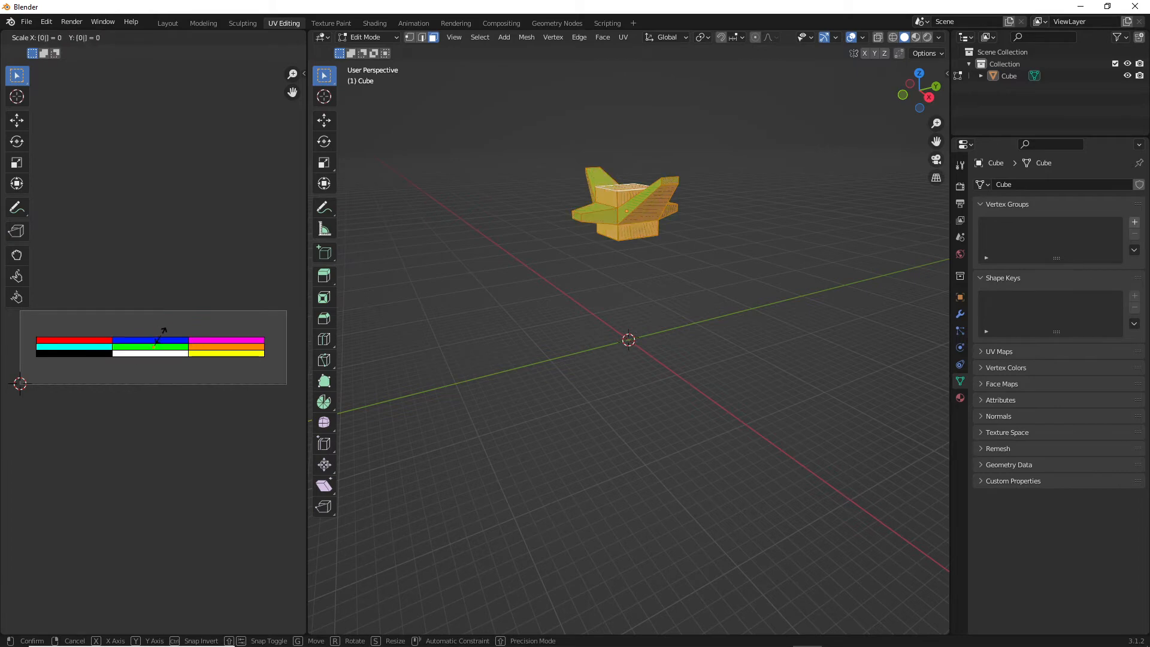
pyautogui.press('Return')
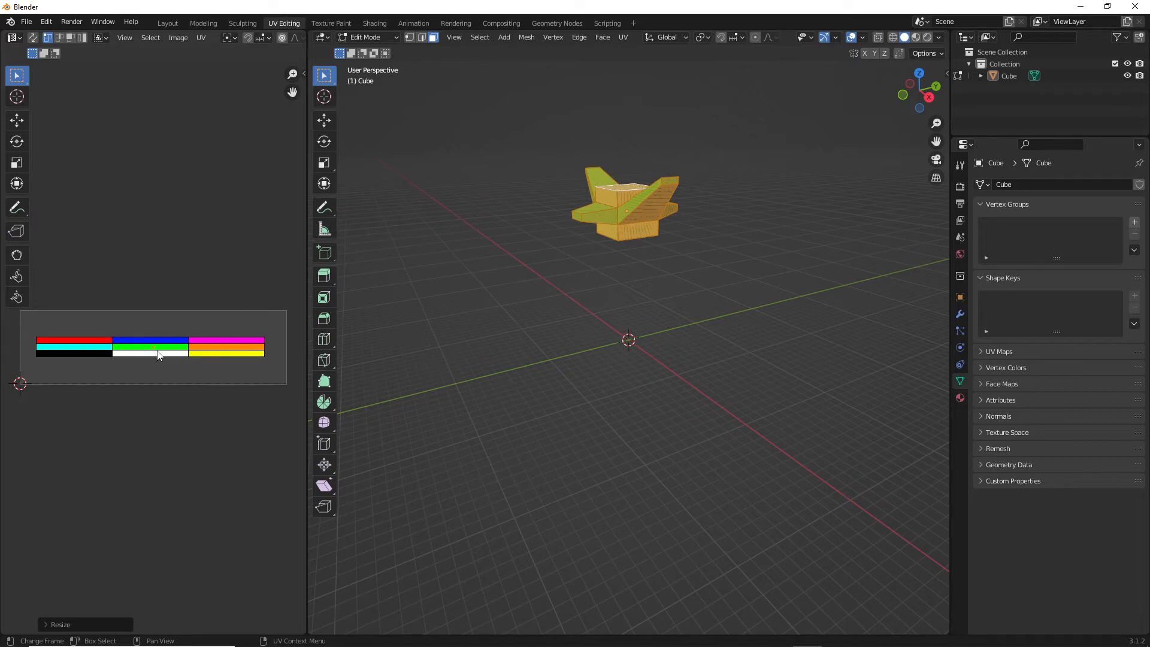
# Step: Move the collapsed UVs across the palette, place them on the green swatch and clear the face selection
pyautogui.press('g')
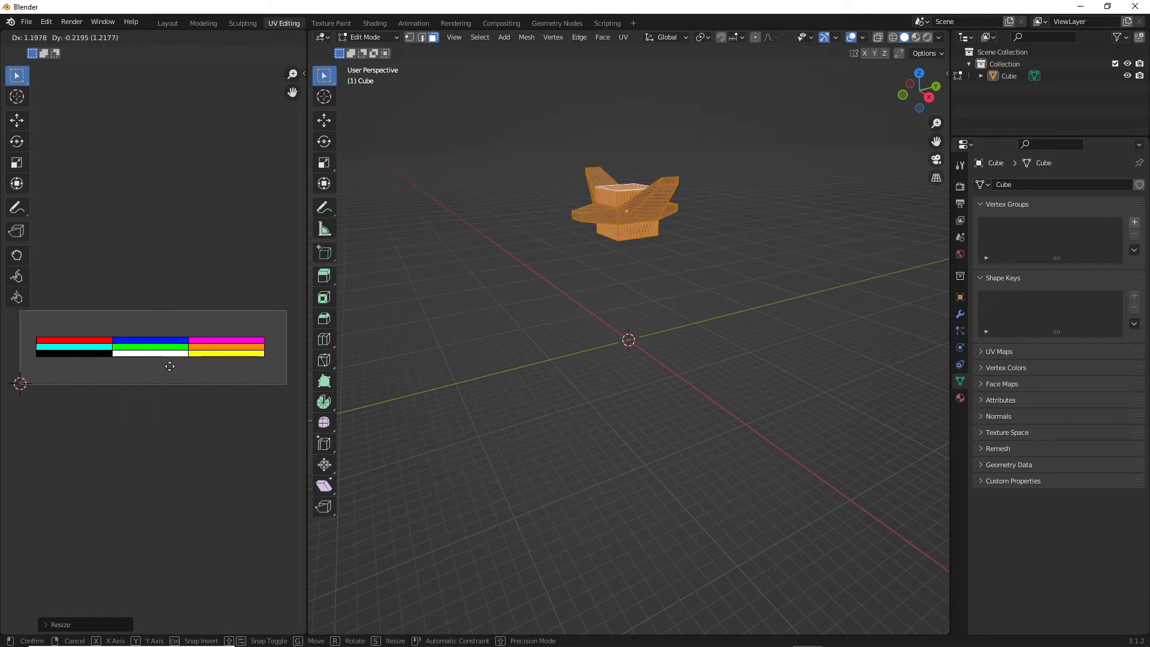
pyautogui.click(109, 353)
pyautogui.click(619, 307)
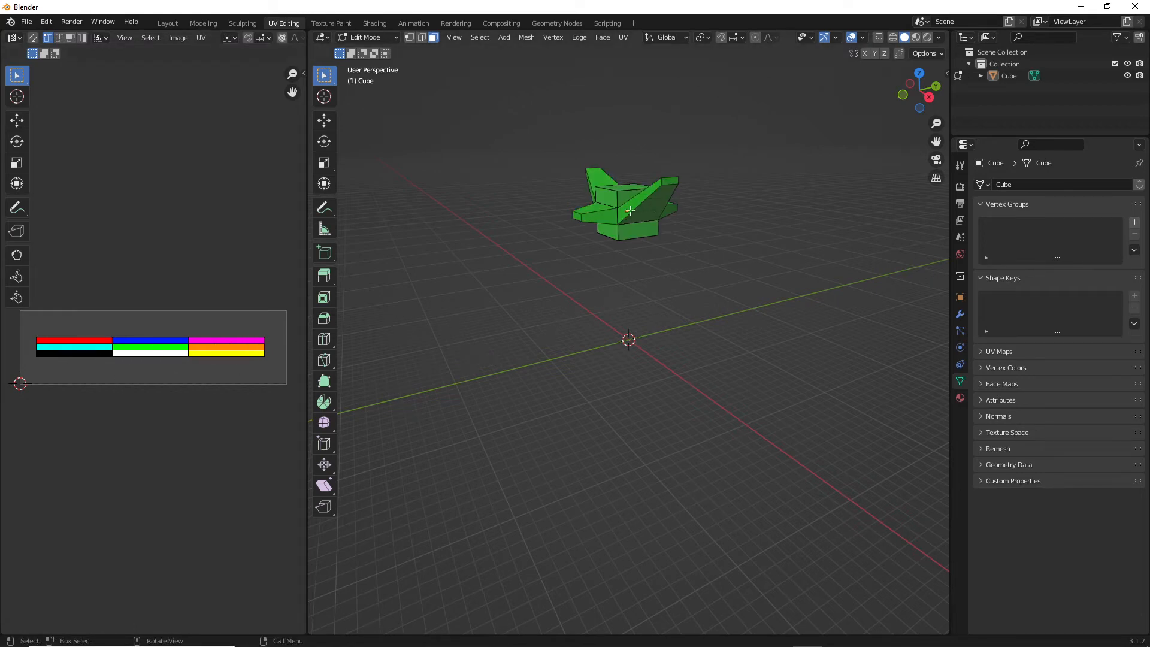
# Step: Select the whole model, move its collapsed UVs onto the black swatch and clear the face selection
pyautogui.press('a')
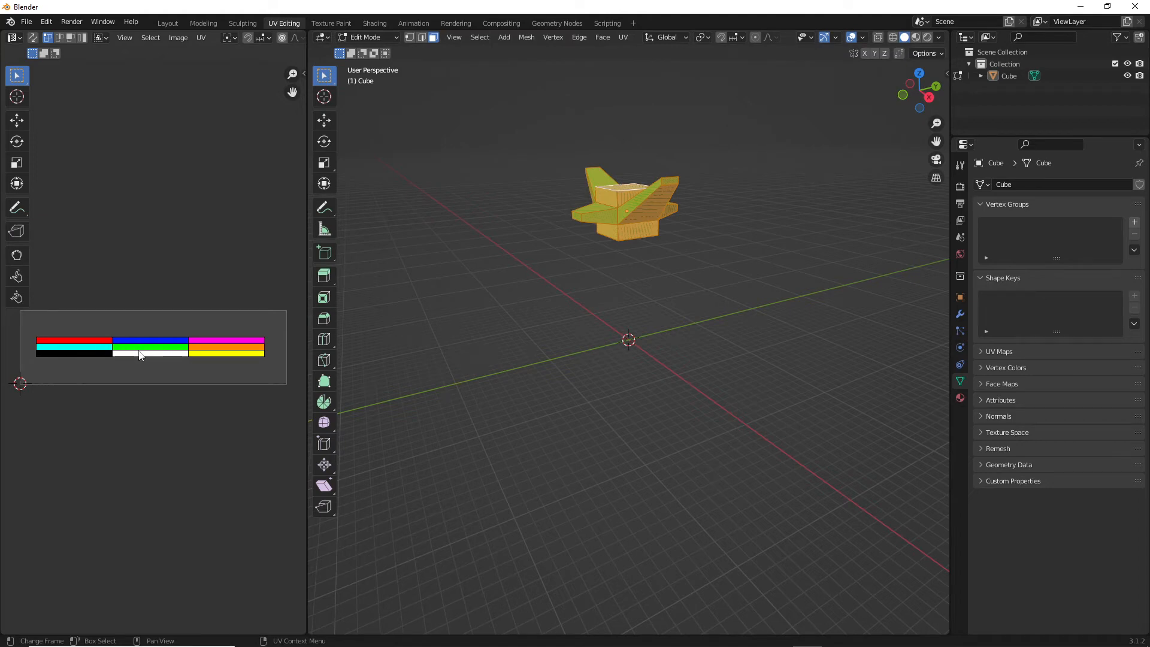
pyautogui.press('g')
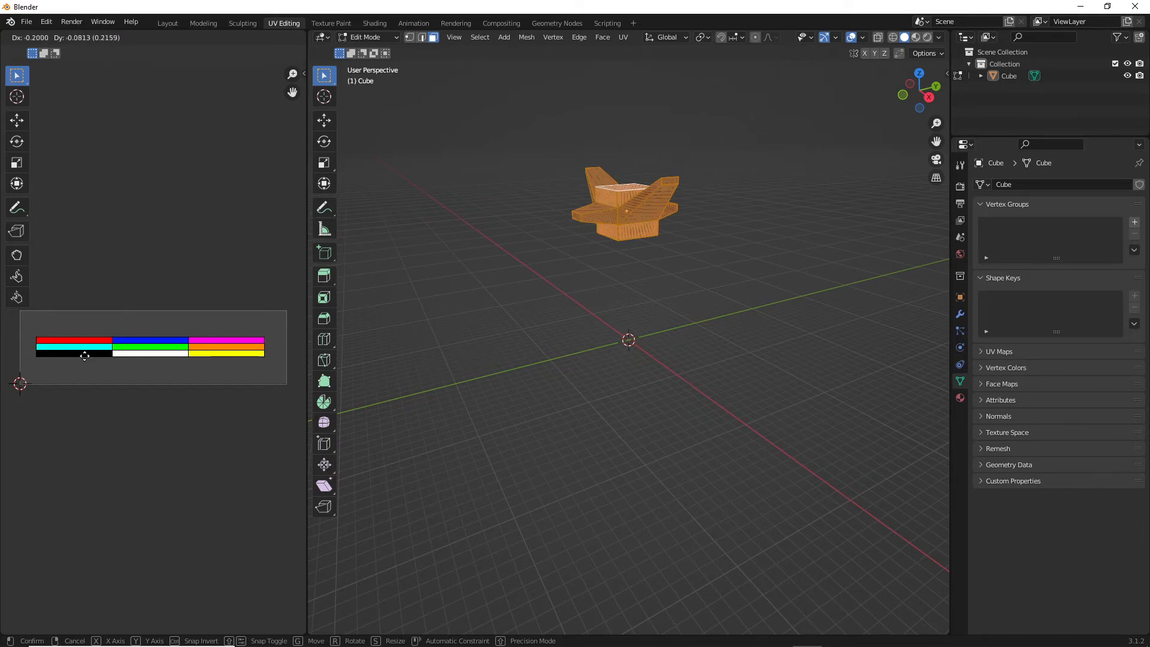
pyautogui.click(83, 354)
pyautogui.click(630, 323)
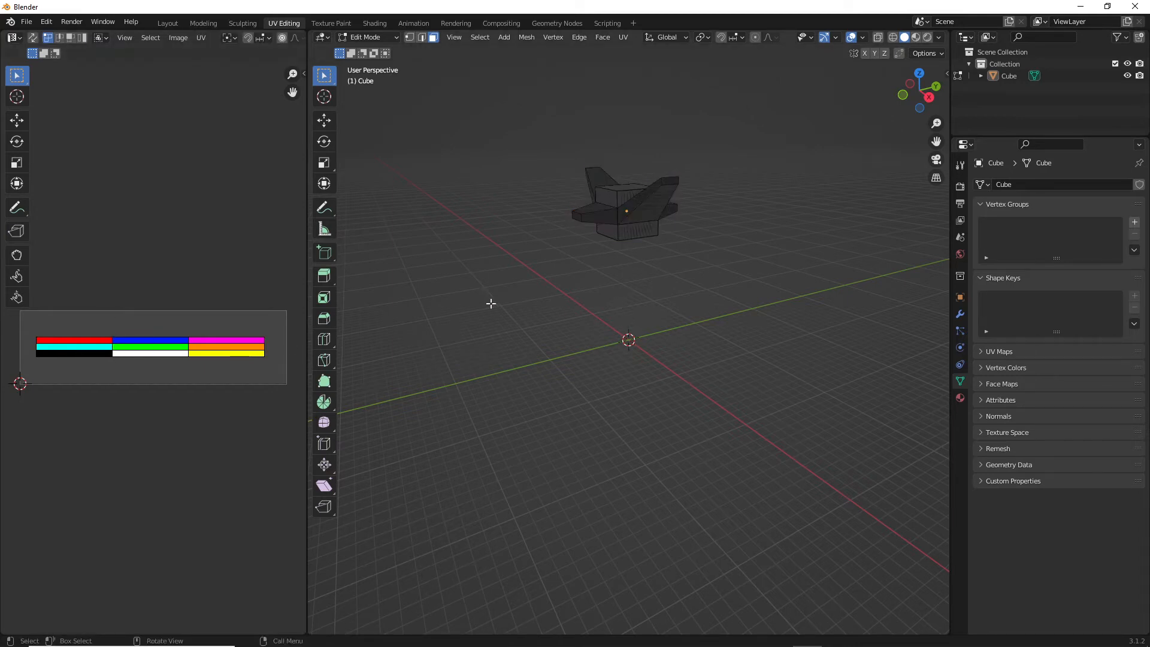
# Step: Select the model's top face and the upper faces of its front and rear extrusions, and move their UVs onto the cyan swatch
pyautogui.moveTo(491, 303); pyautogui.dragTo(578, 297, button='middle')
pyautogui.click(608, 307)
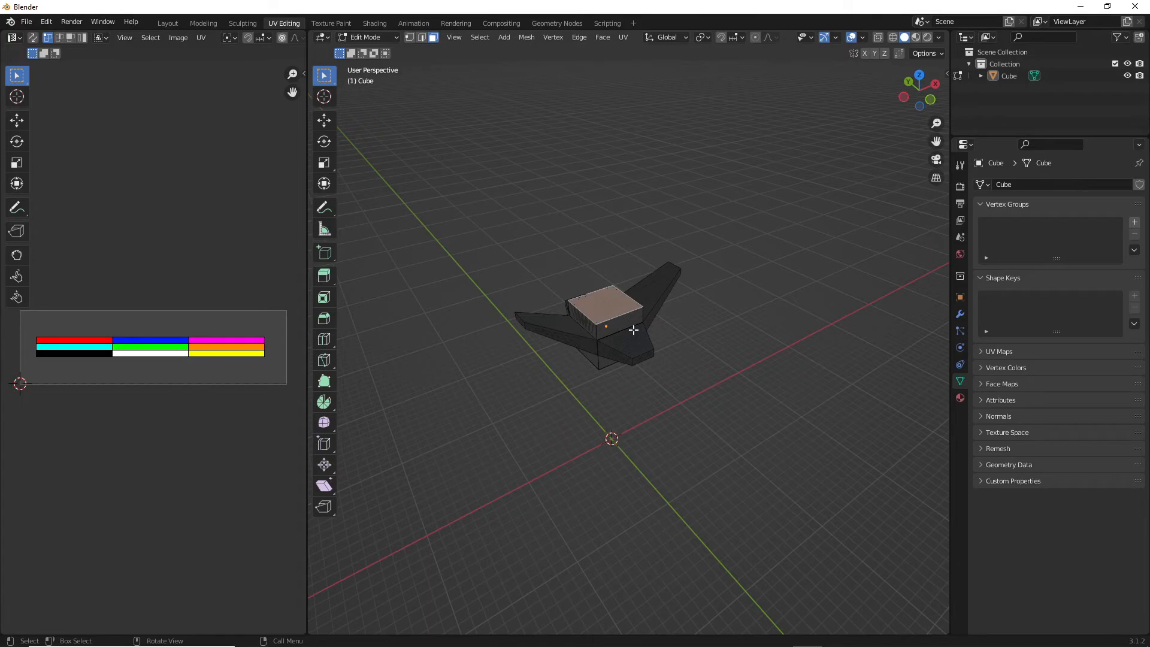
pyautogui.moveTo(624, 320); pyautogui.dragTo(341, 302, button='middle')
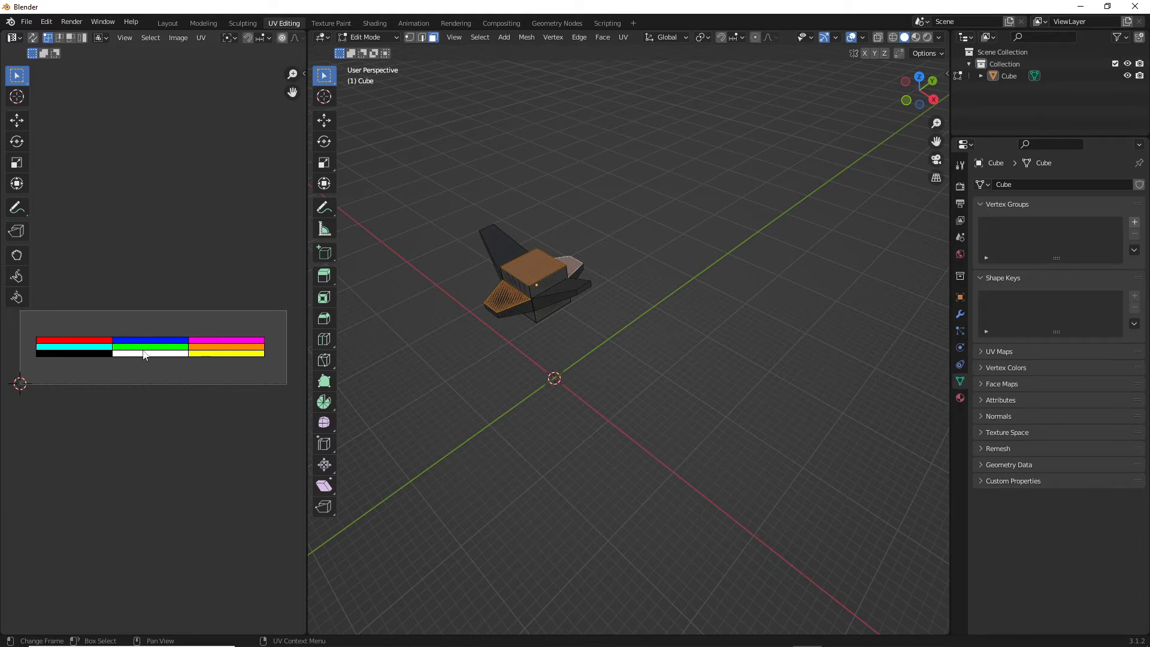
pyautogui.press('g')
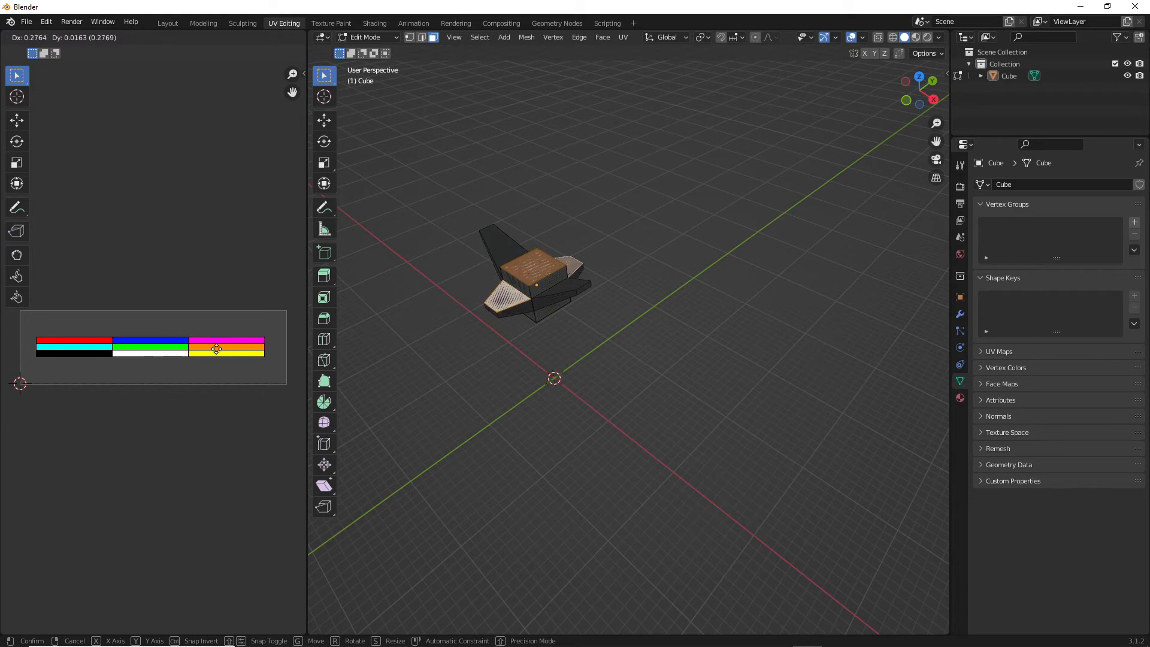
pyautogui.click(155, 339)
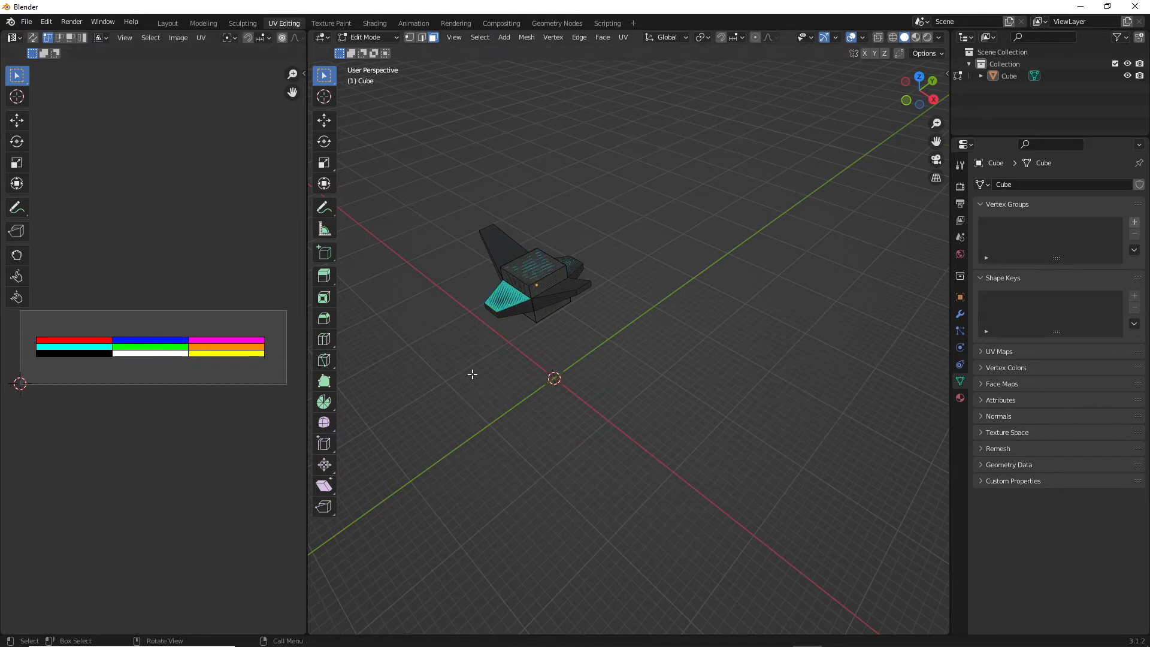
pyautogui.moveTo(469, 375); pyautogui.dragTo(571, 264, button='middle')
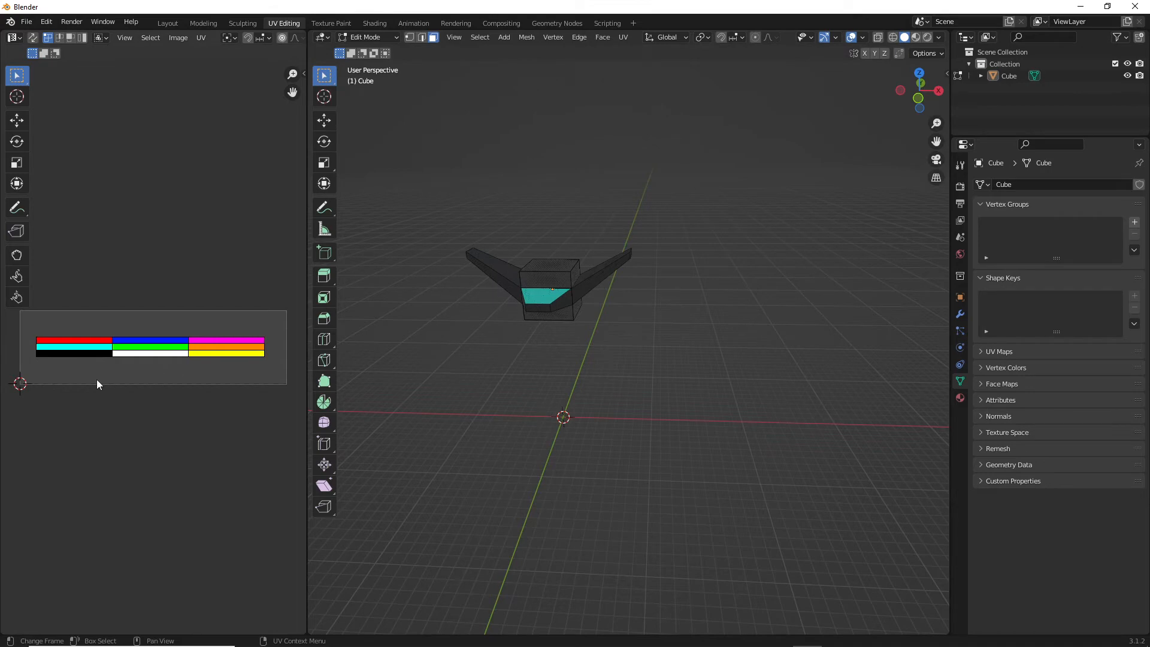
pyautogui.moveTo(385, 347); pyautogui.dragTo(477, 312, button='middle')
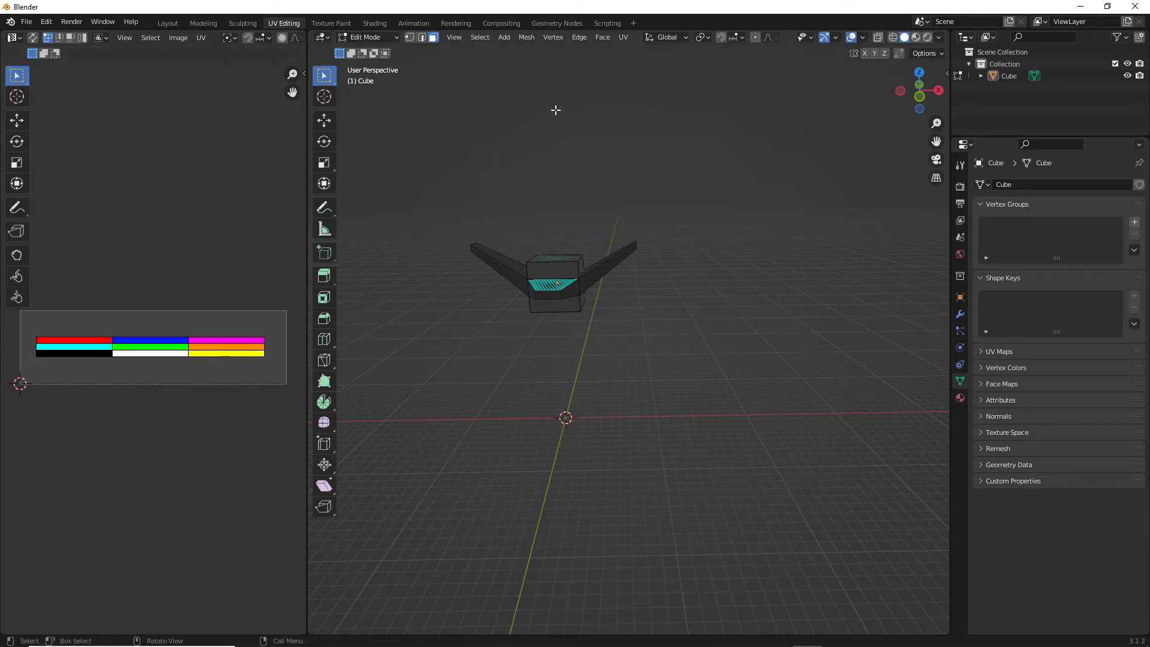
# Step: Check the palette-coloured model in the Shading workspace, then return to the UV Editing workspace
pyautogui.moveTo(513, 106); pyautogui.dragTo(555, 172, button='middle')
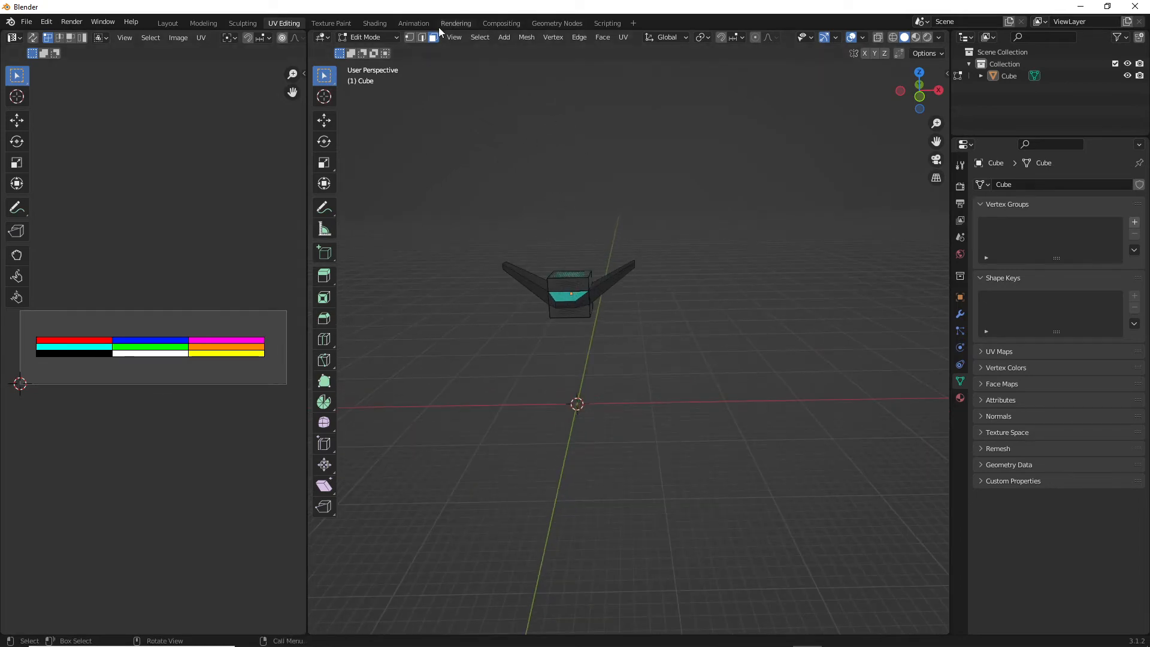
pyautogui.click(457, 24)
pyautogui.click(414, 24)
pyautogui.click(370, 24)
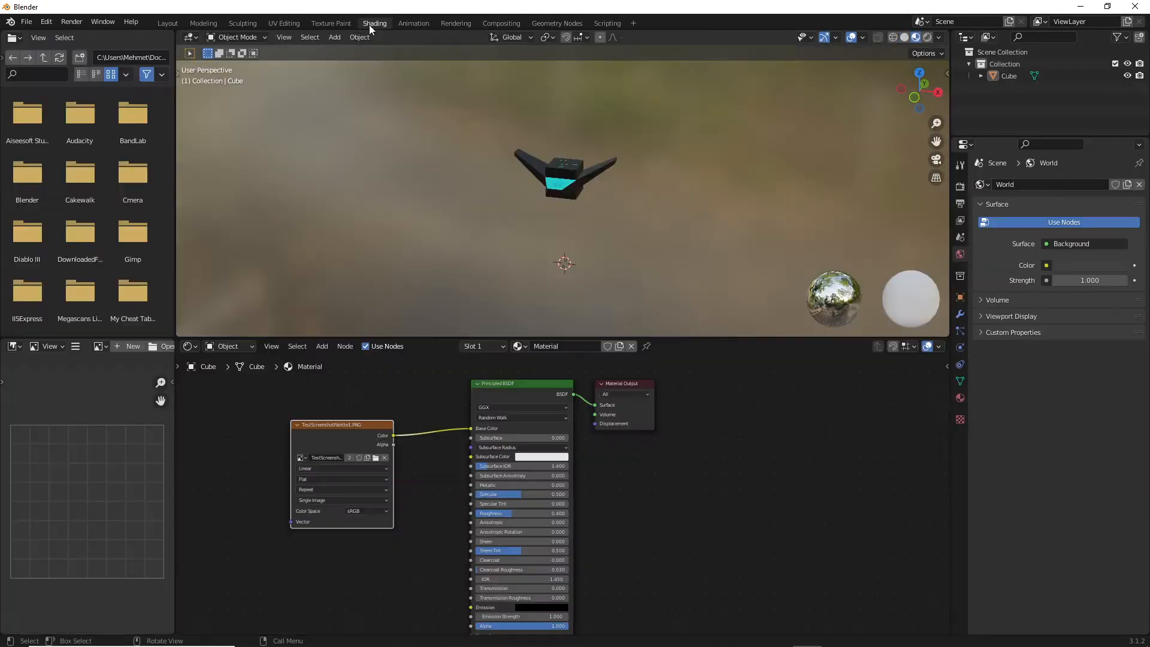
pyautogui.moveTo(449, 317); pyautogui.dragTo(419, 179, button='middle')
pyautogui.click(282, 24)
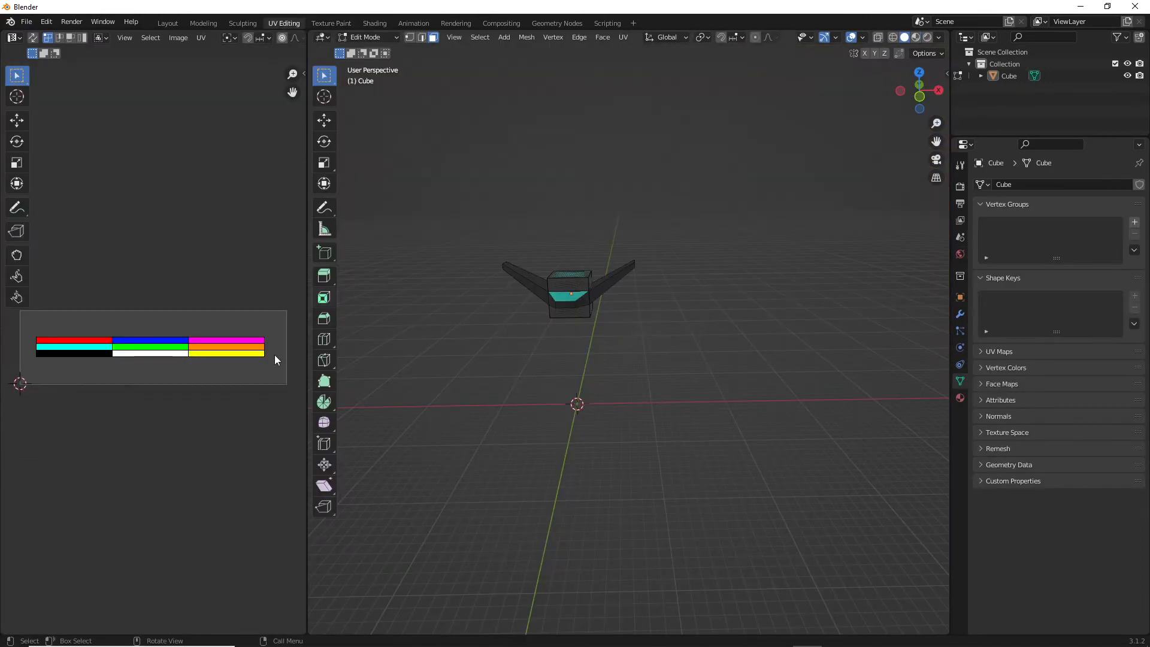
# Step: Select all the model's faces and scale their UVs to 0 so they collapse to one point
pyautogui.press('a')
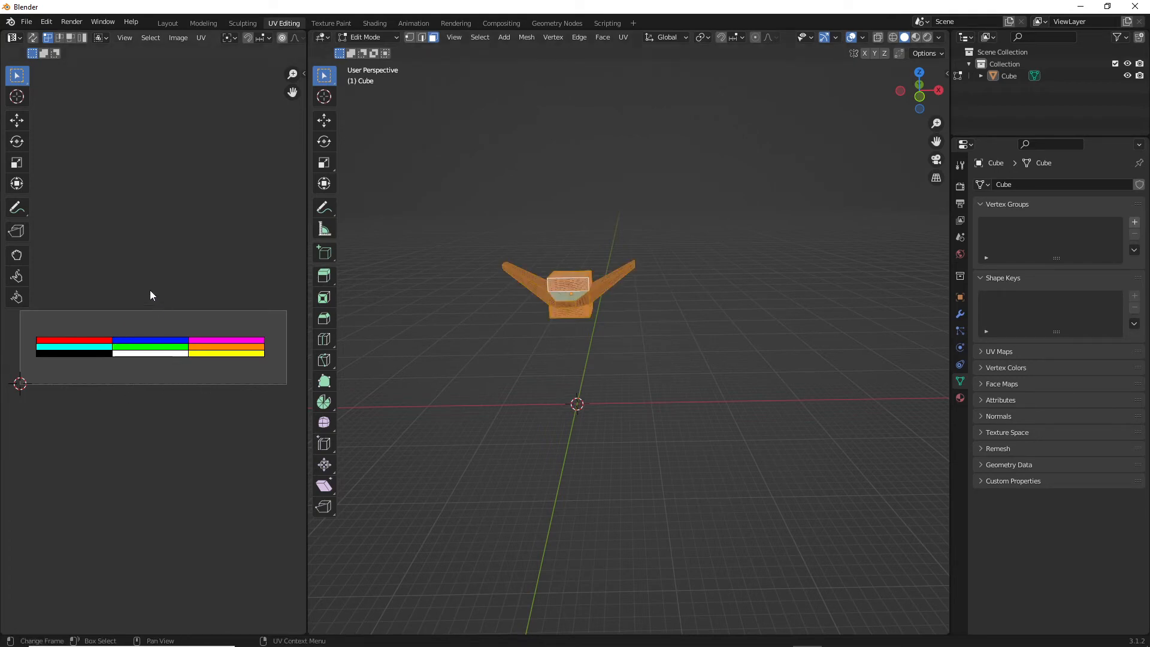
pyautogui.scroll(-2, 160, 311)
pyautogui.scroll(3, 161, 312)
pyautogui.scroll(-3, 163, 316)
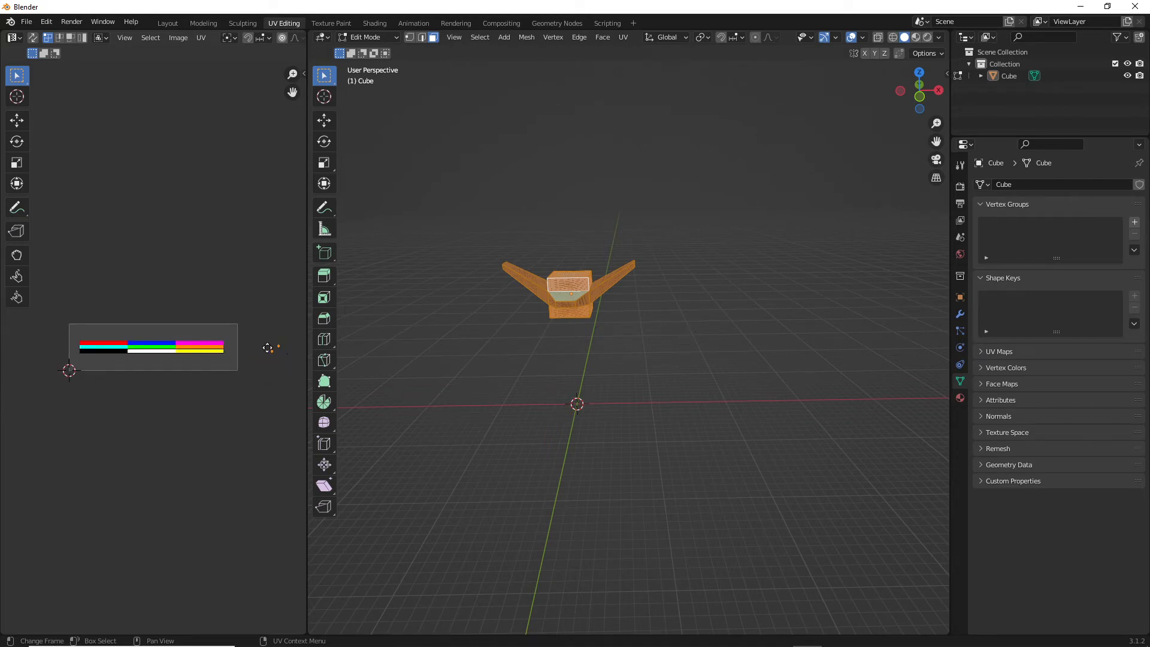
pyautogui.press('g')
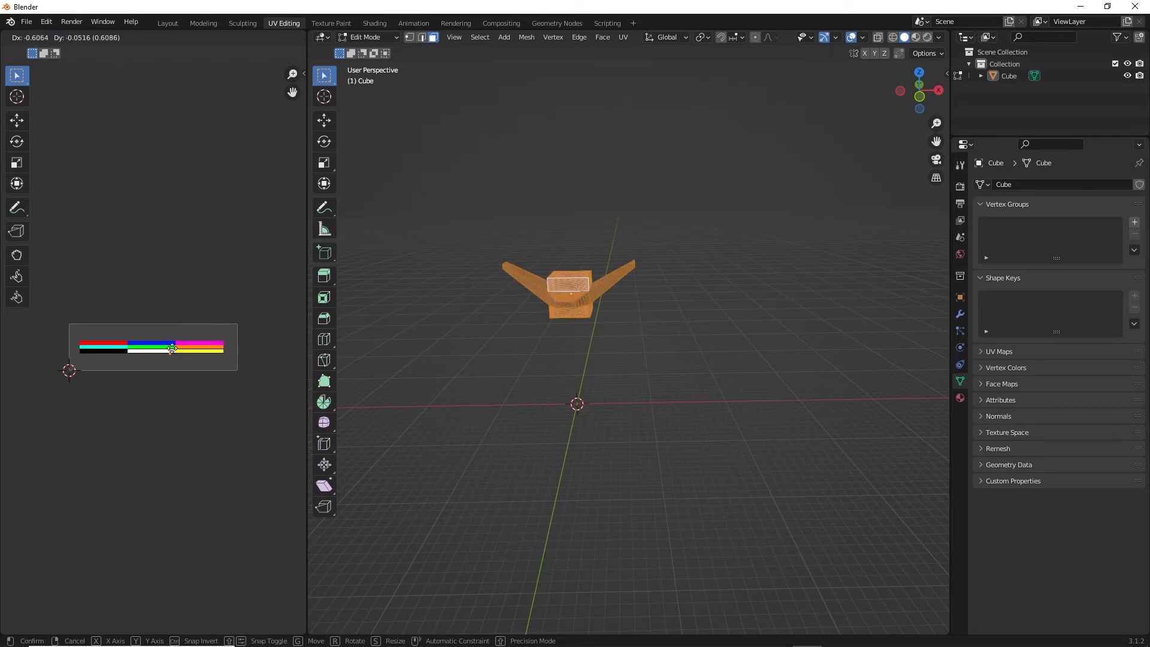
pyautogui.write('s')
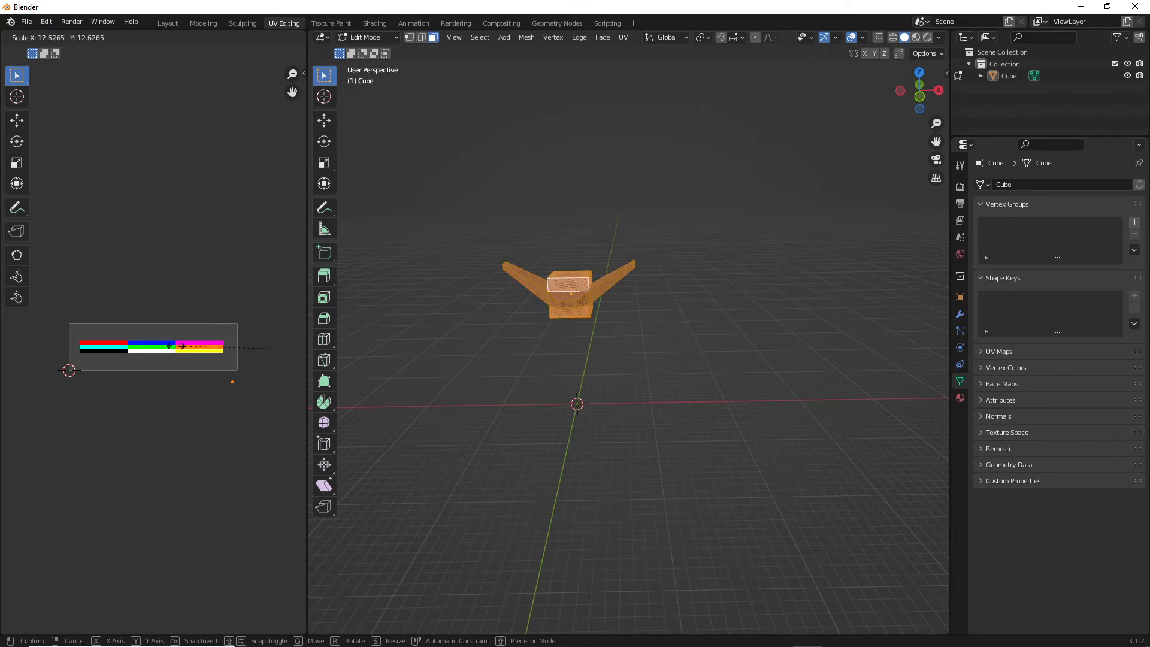
pyautogui.write('0')
pyautogui.press('Return')
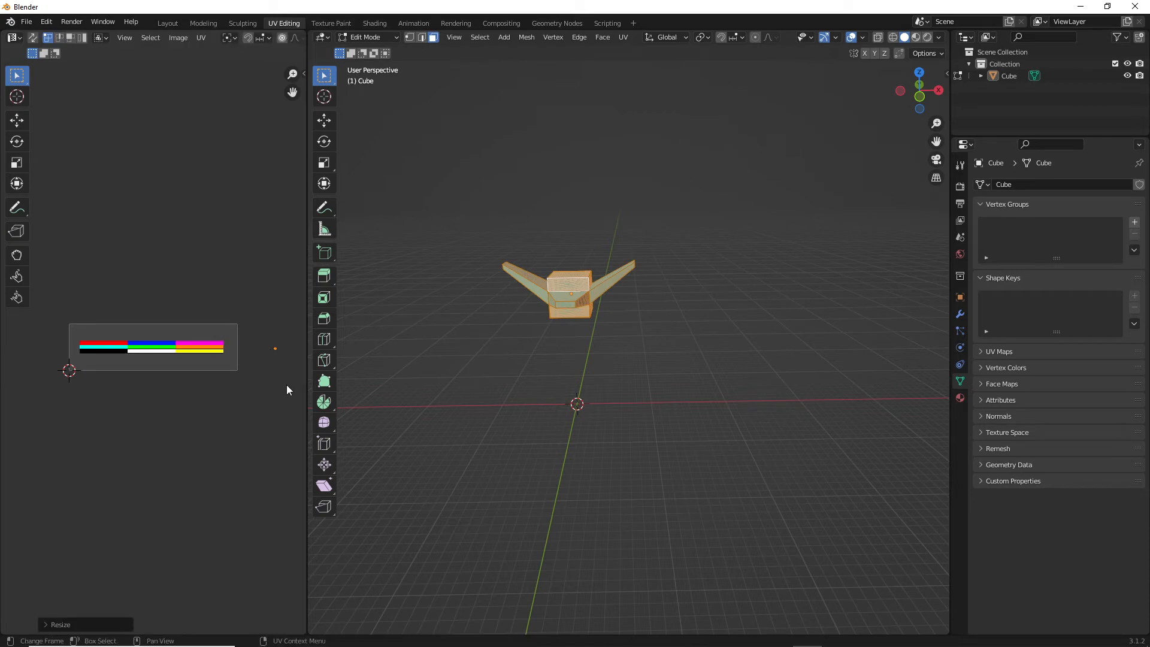
# Step: Move the whole model's collapsed UVs onto the black swatch and clear the face selection
pyautogui.press('g')
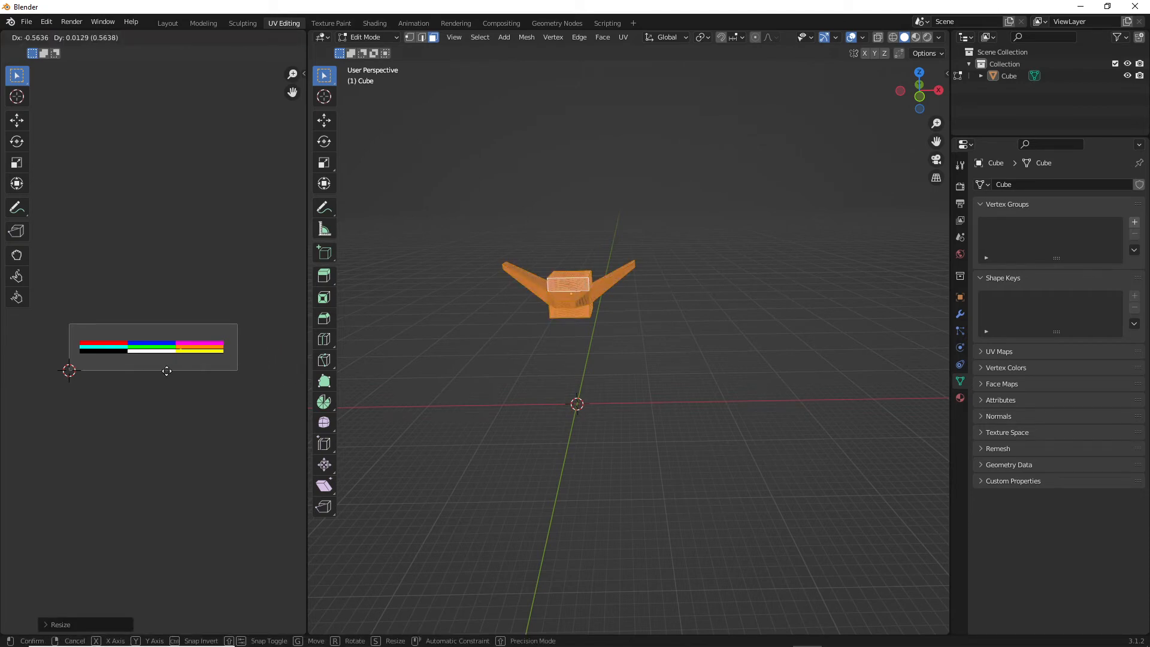
pyautogui.click(102, 372)
pyautogui.scroll(2, 169, 374)
pyautogui.scroll(-1, 169, 376)
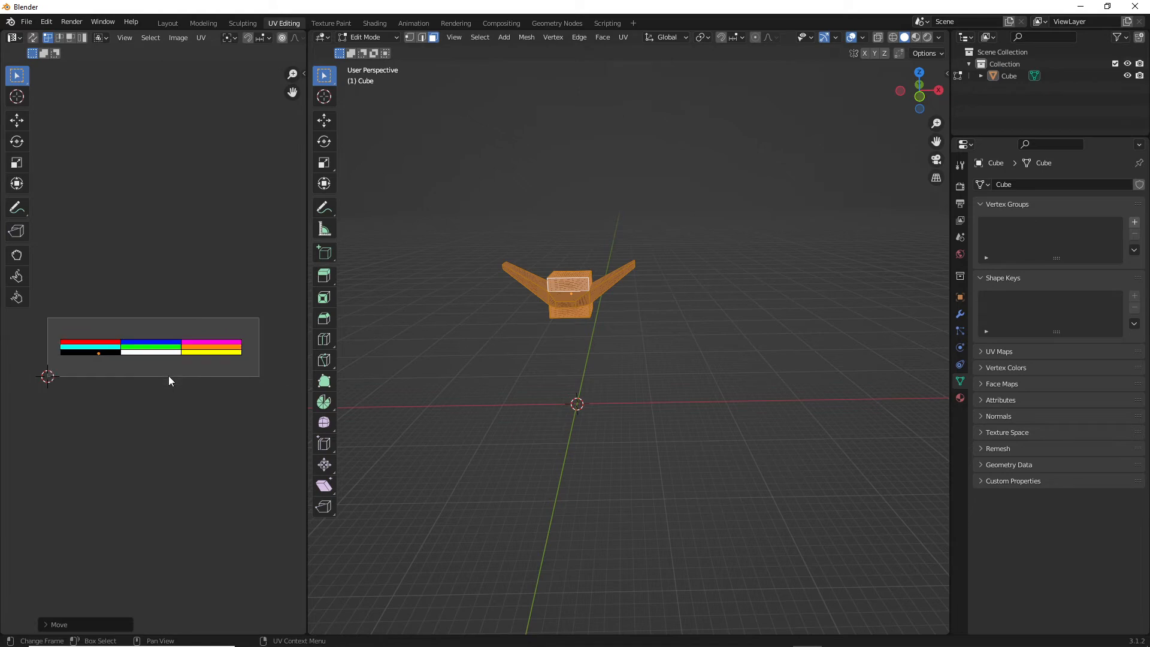
pyautogui.click(519, 391)
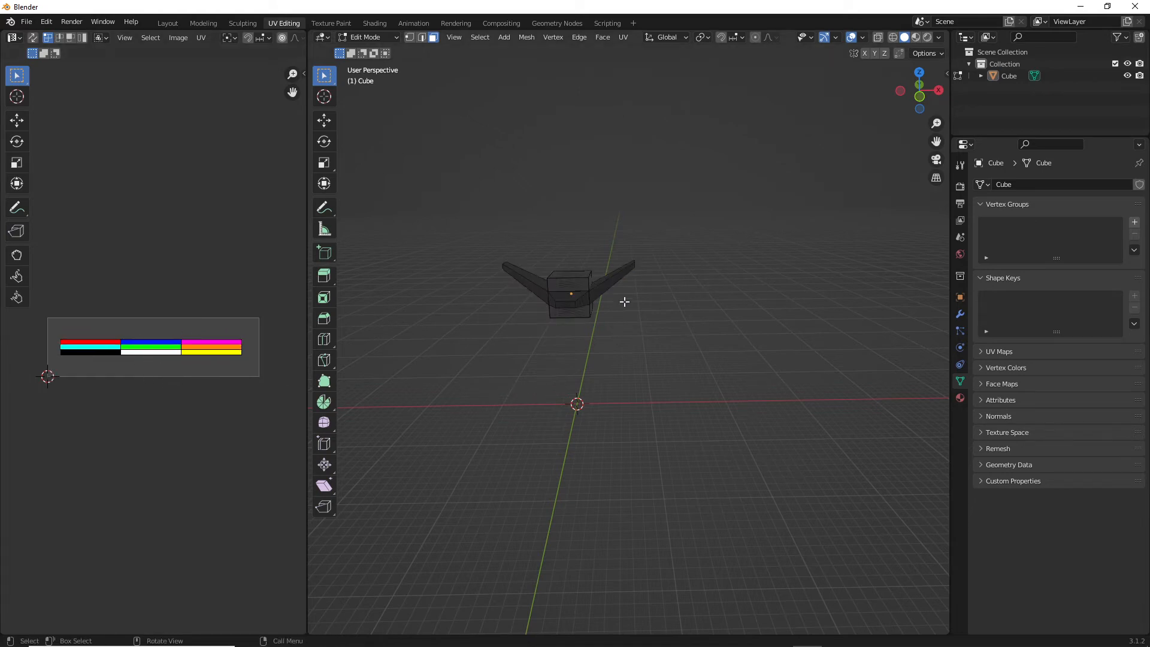
# Step: Select the body's top face and the upper faces of the front and rear extrusions, move their UVs onto the yellow swatch, and deselect them
pyautogui.click(571, 285)
pyautogui.moveTo(616, 244); pyautogui.dragTo(556, 334, button='middle')
pyautogui.click(545, 354)
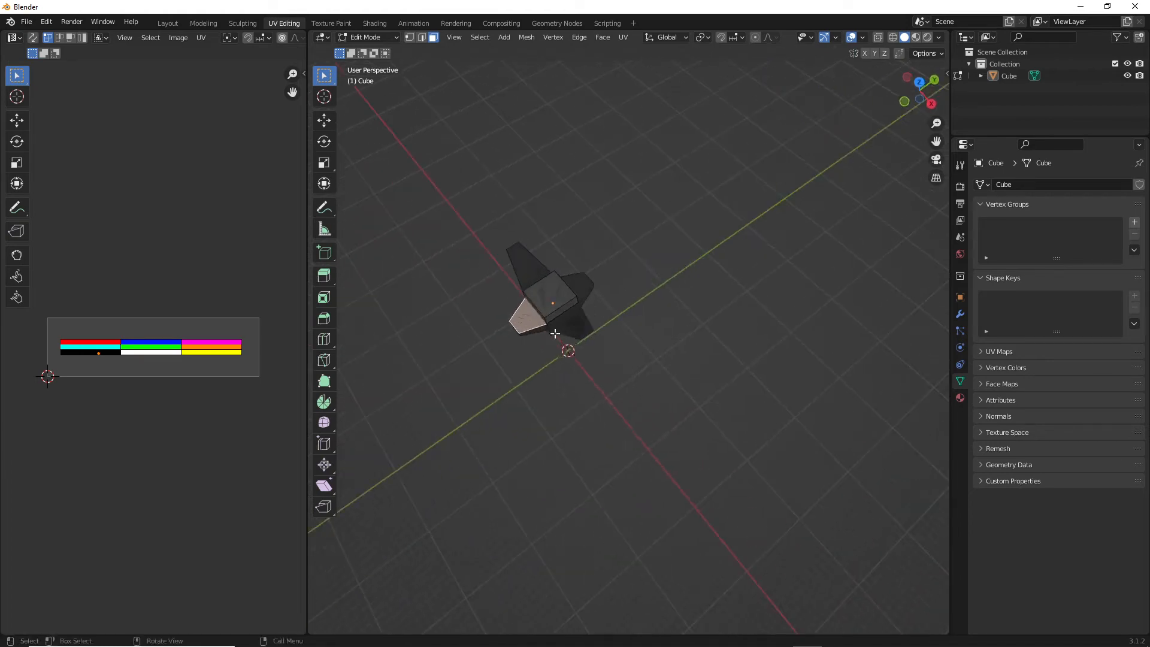
pyautogui.keyDown('shift'); pyautogui.click(557, 300); pyautogui.keyUp('shift')
pyautogui.moveTo(587, 287); pyautogui.dragTo(506, 311, button='middle')
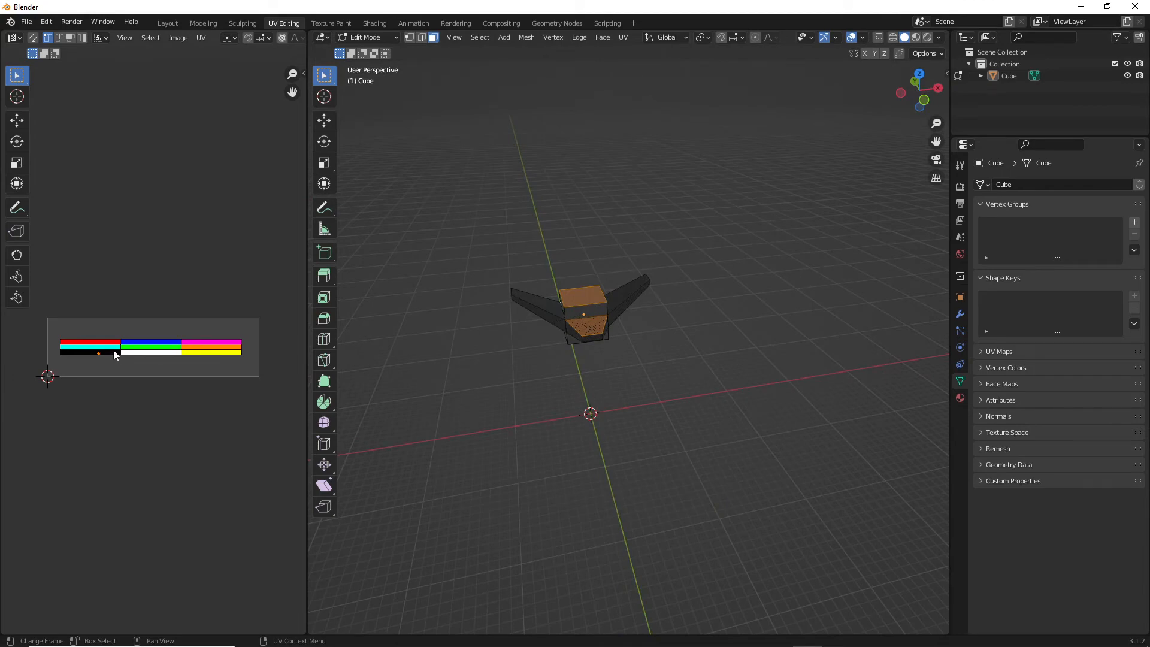
pyautogui.press('g')
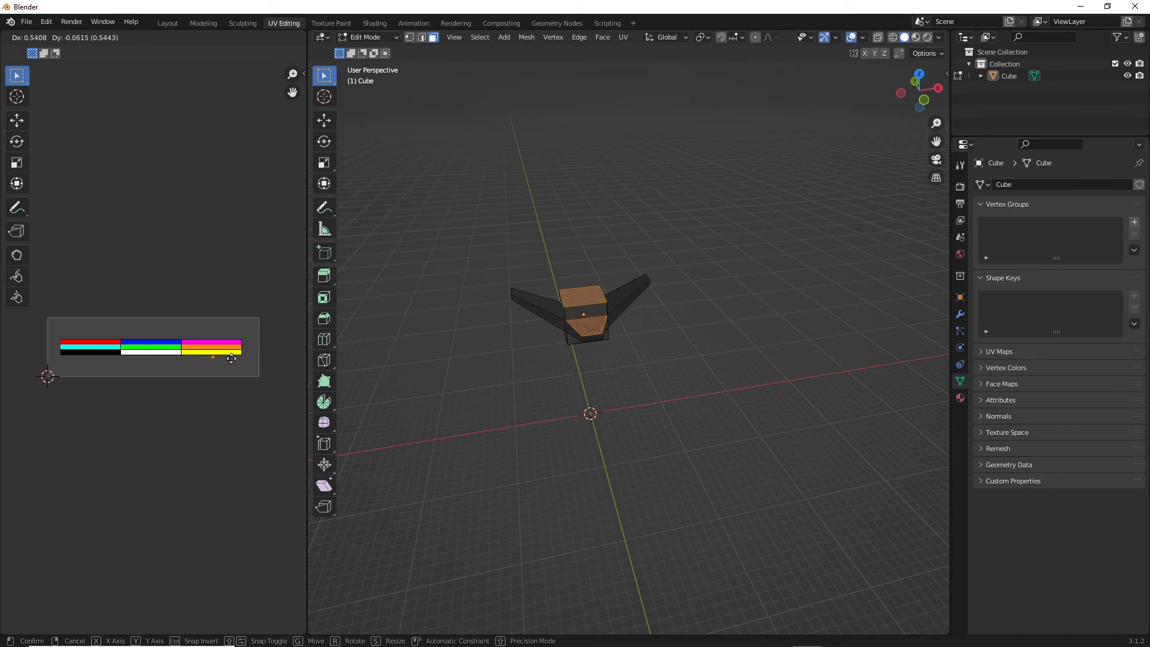
pyautogui.click(235, 345)
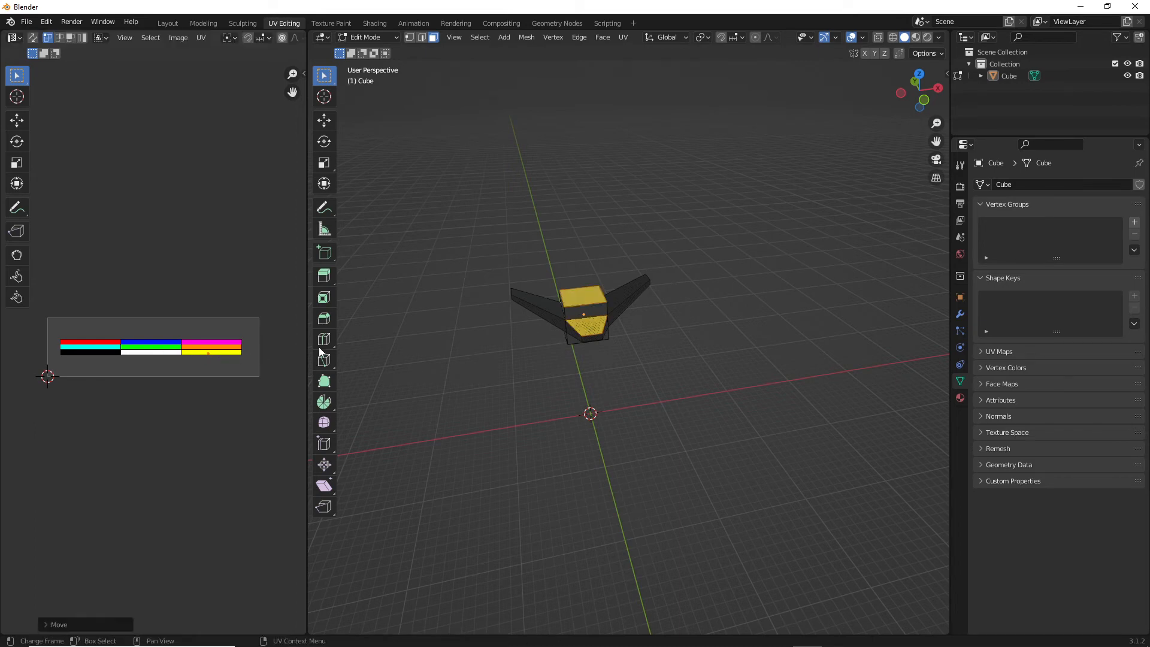
pyautogui.click(495, 291)
# Step: Select the front faces of both wings, move their UVs onto the blue swatch, and fit the palette in the UV view
pyautogui.moveTo(575, 279)
pyautogui.mouseDown(button='middle')
pyautogui.moveTo(490, 342)
pyautogui.moveTo(459, 282)
pyautogui.moveTo(585, 254)
pyautogui.moveTo(608, 329)
pyautogui.moveTo(591, 259)
pyautogui.moveTo(606, 229)
pyautogui.moveTo(631, 275)
pyautogui.moveTo(591, 295)
pyautogui.moveTo(537, 234)
pyautogui.moveTo(574, 265)
pyautogui.mouseUp(button='middle')
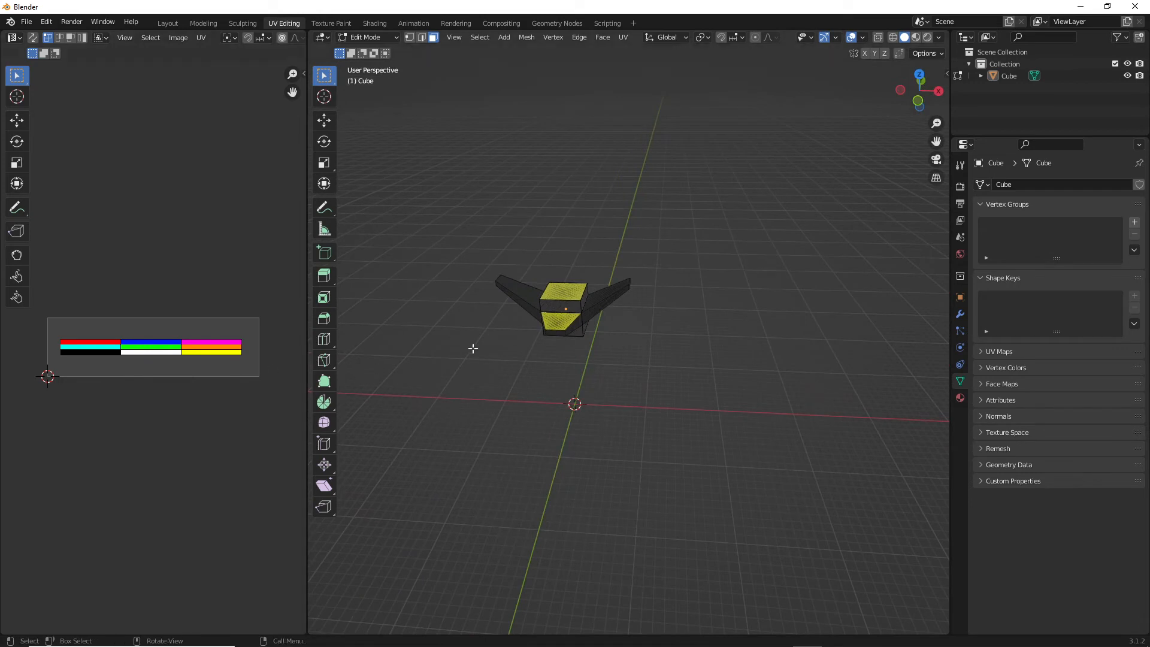
pyautogui.click(533, 313)
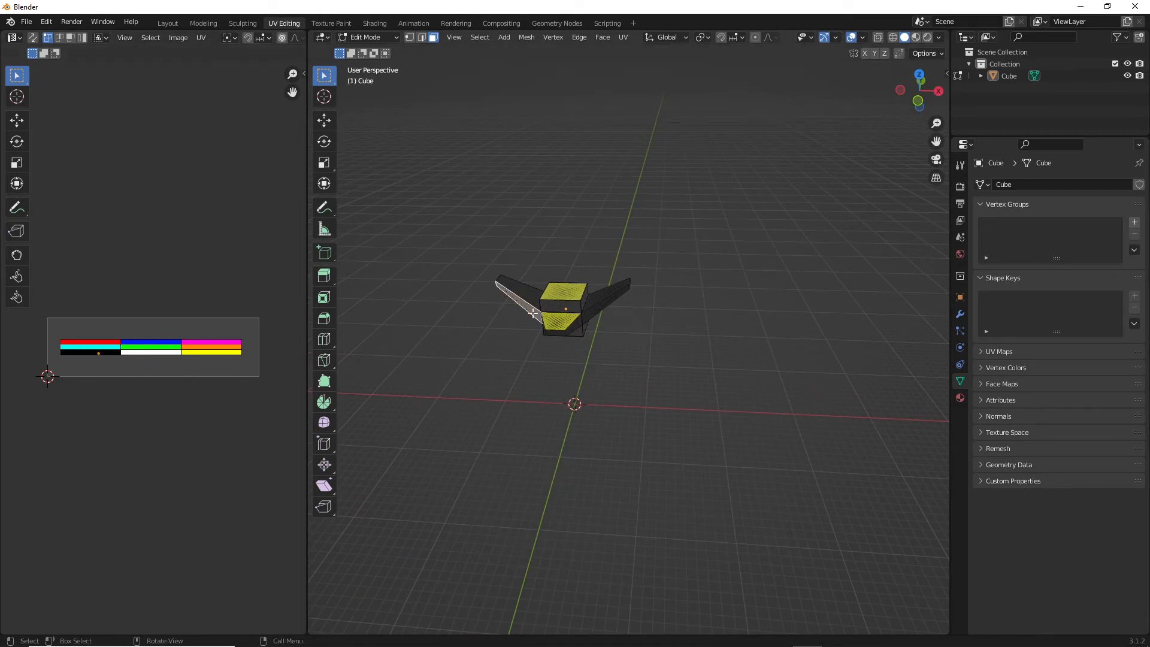
pyautogui.keyDown('shift'); pyautogui.click(599, 306); pyautogui.keyUp('shift')
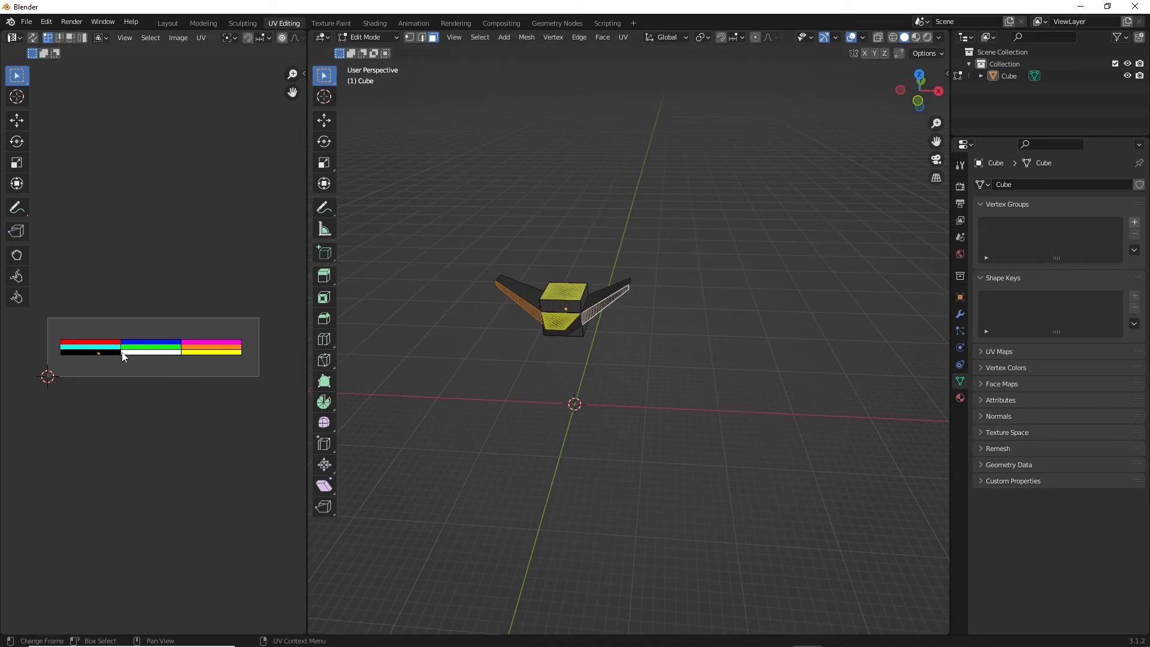
pyautogui.scroll(-5, 105, 349)
pyautogui.scroll(3, 152, 369)
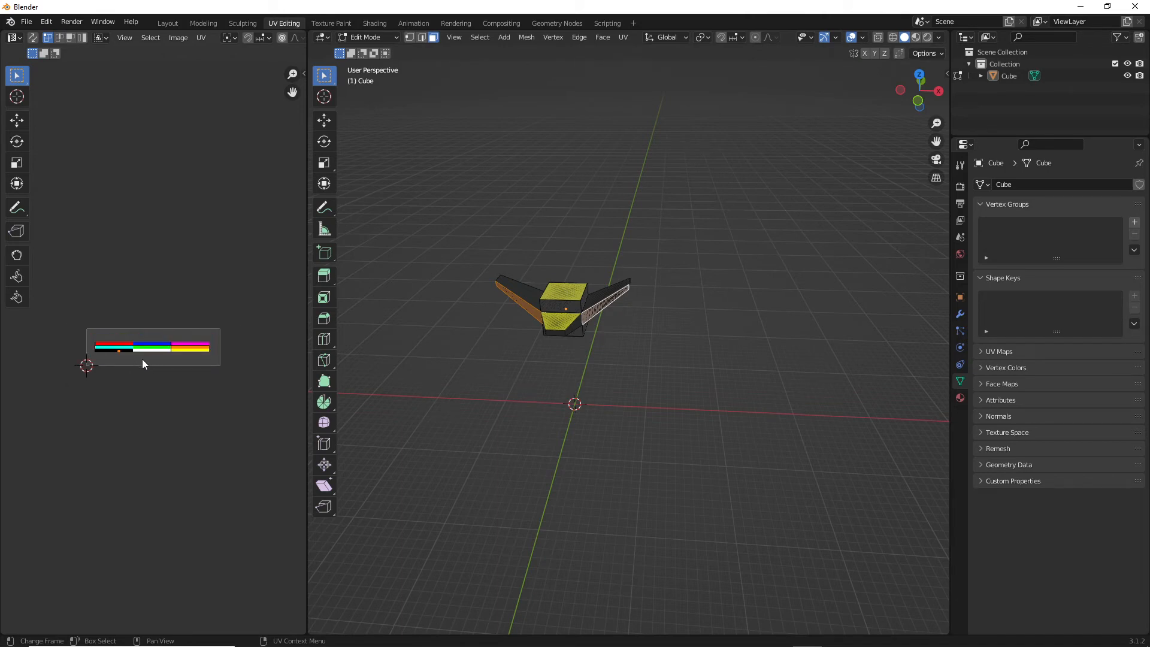
pyautogui.press('g')
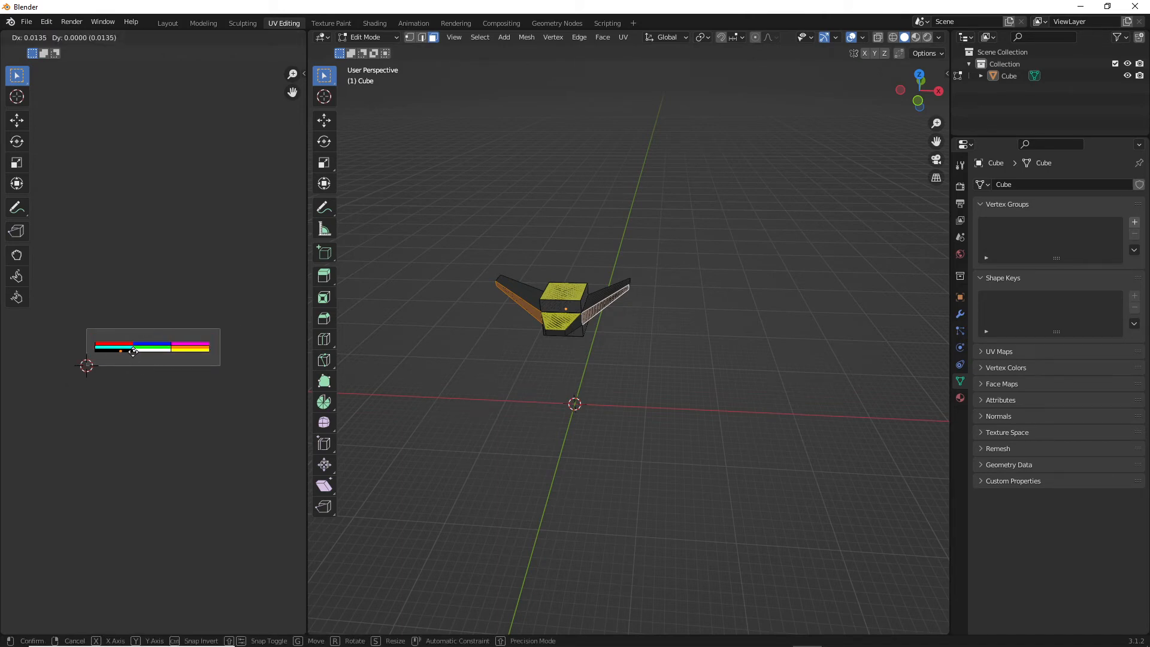
pyautogui.click(168, 349)
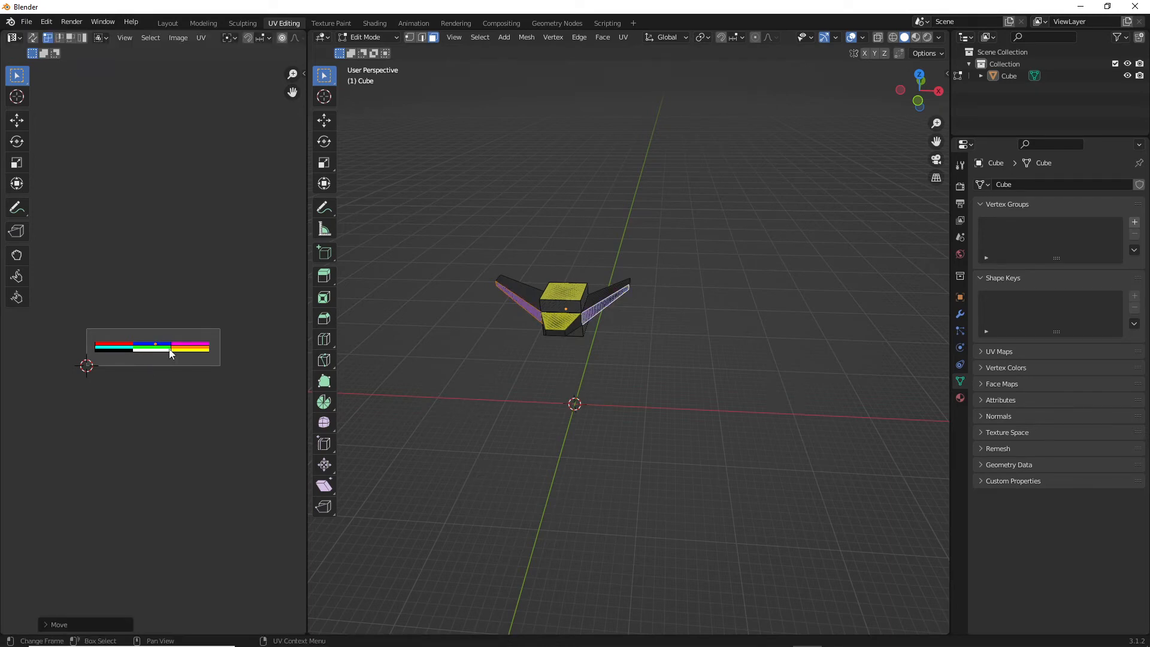
pyautogui.press('Home')
pyautogui.moveTo(508, 403); pyautogui.dragTo(541, 316, button='middle')
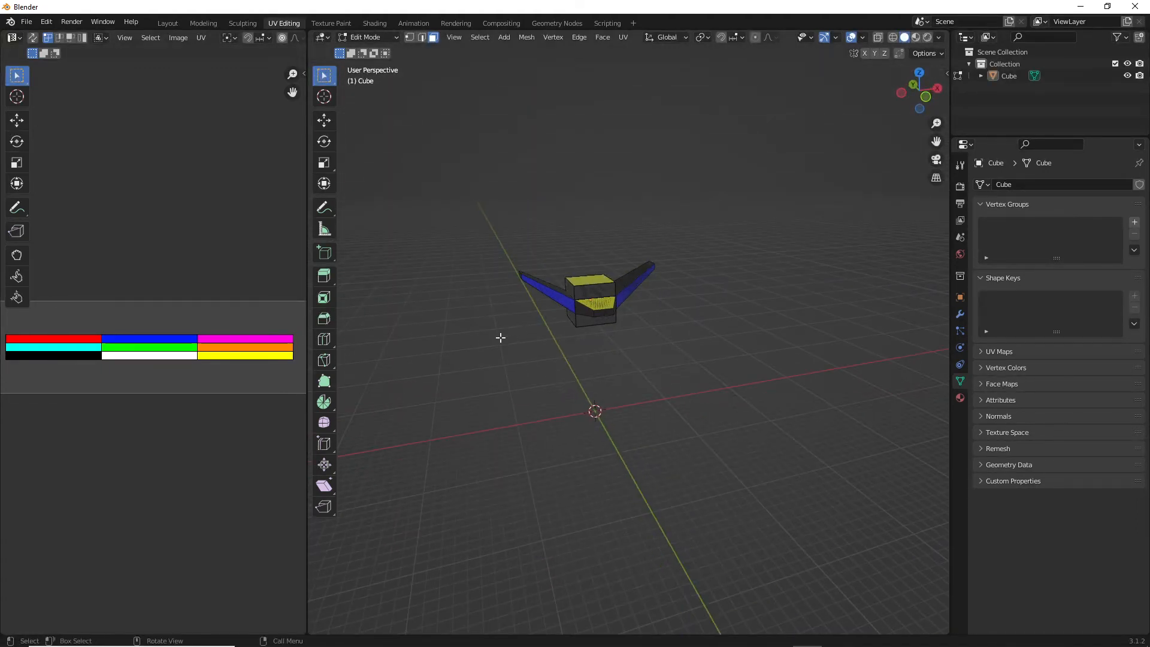
# Step: Select the black faces on the body's front, one side and rear, plus that side's wing and the rear extrusion's end
pyautogui.click(592, 296)
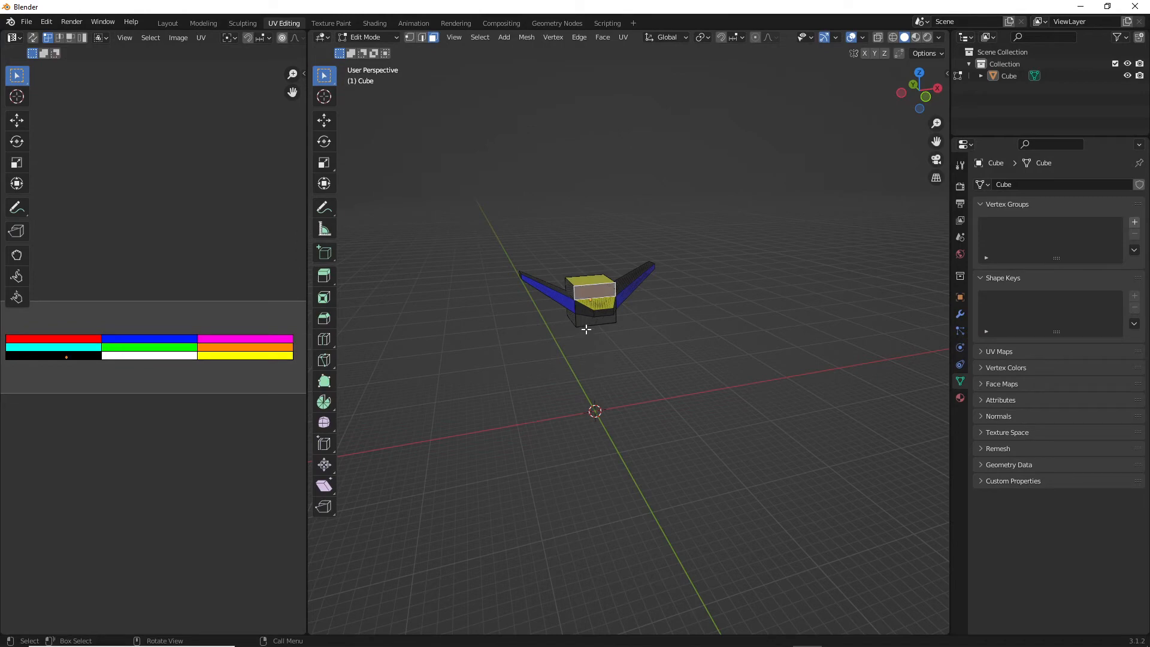
pyautogui.moveTo(587, 329); pyautogui.dragTo(575, 298, button='middle')
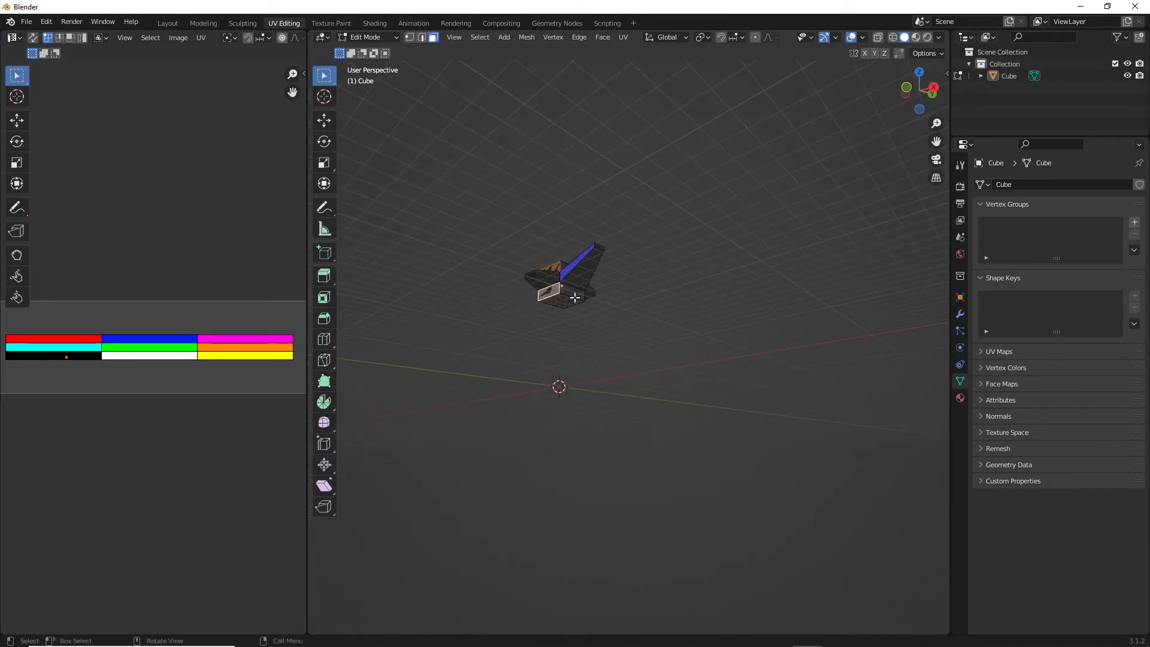
pyautogui.moveTo(552, 390); pyautogui.dragTo(546, 235, button='middle')
pyautogui.keyDown('shift'); pyautogui.click(551, 263); pyautogui.keyUp('shift')
pyautogui.keyDown('shift'); pyautogui.click(531, 300); pyautogui.keyUp('shift')
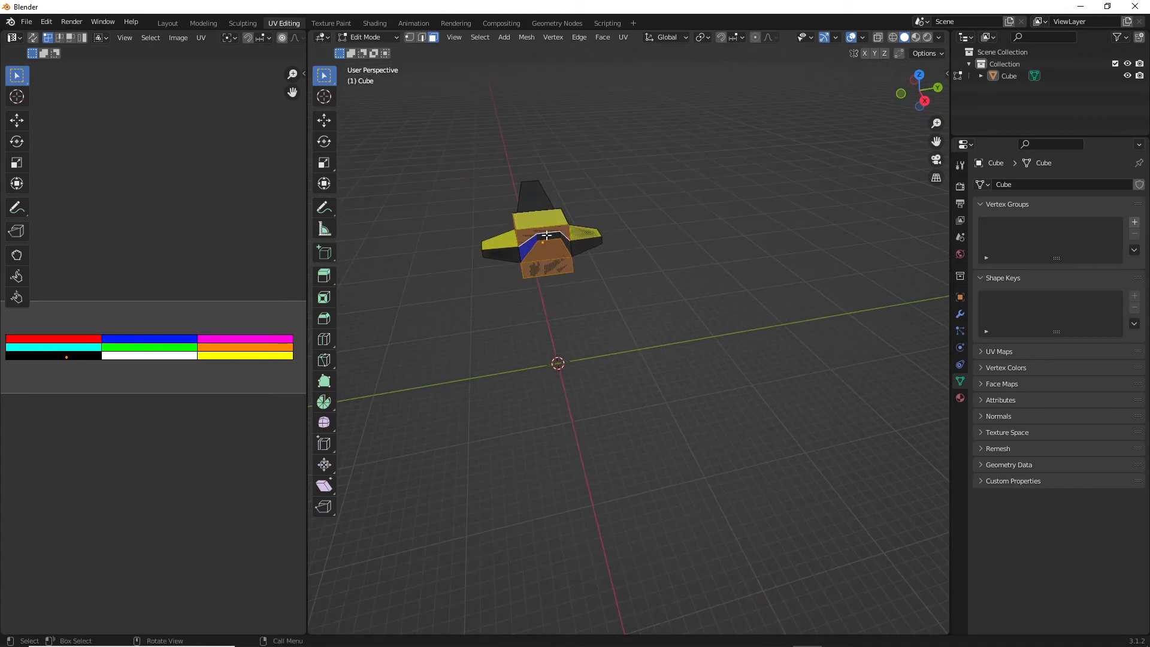
pyautogui.keyDown('shift'); pyautogui.click(551, 237); pyautogui.keyUp('shift')
pyautogui.moveTo(607, 285); pyautogui.dragTo(540, 269, button='middle')
pyautogui.keyDown('shift'); pyautogui.click(606, 238); pyautogui.keyUp('shift')
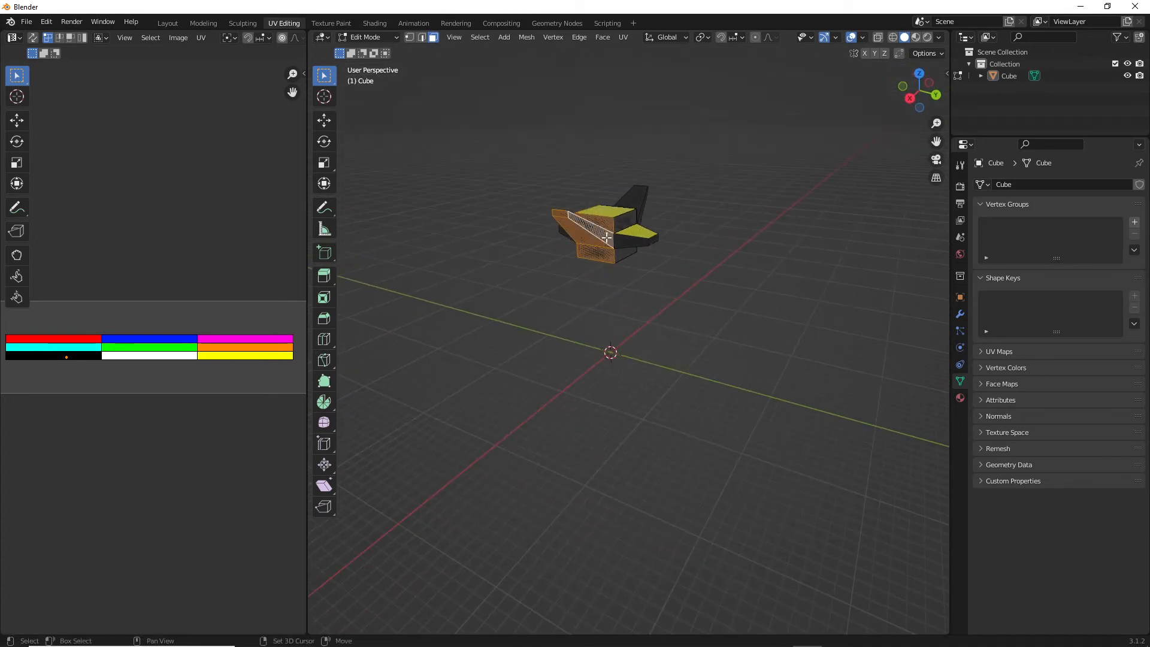
pyautogui.keyDown('shift'); pyautogui.click(625, 251); pyautogui.keyUp('shift')
pyautogui.keyDown('shift'); pyautogui.click(623, 221); pyautogui.keyUp('shift')
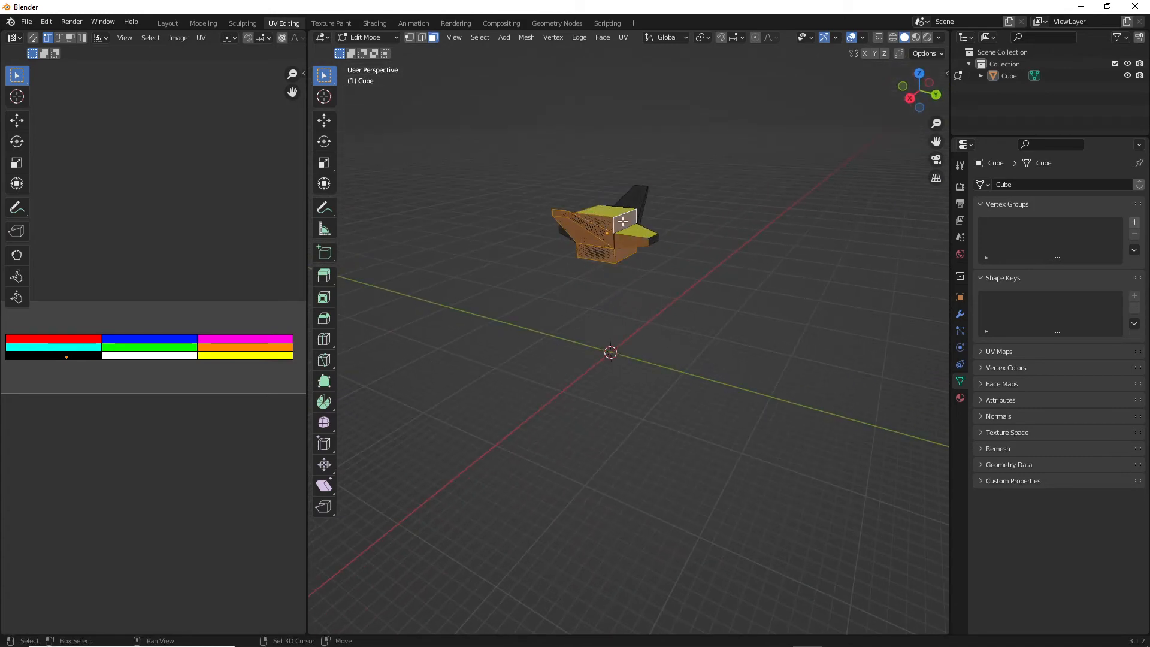
pyautogui.keyDown('shift'); pyautogui.click(654, 237); pyautogui.keyUp('shift')
# Step: Add the rear extrusion's side, the opposite wing's black faces, and the body's opposite side and underside to the selection
pyautogui.moveTo(729, 259); pyautogui.dragTo(531, 246, button='middle')
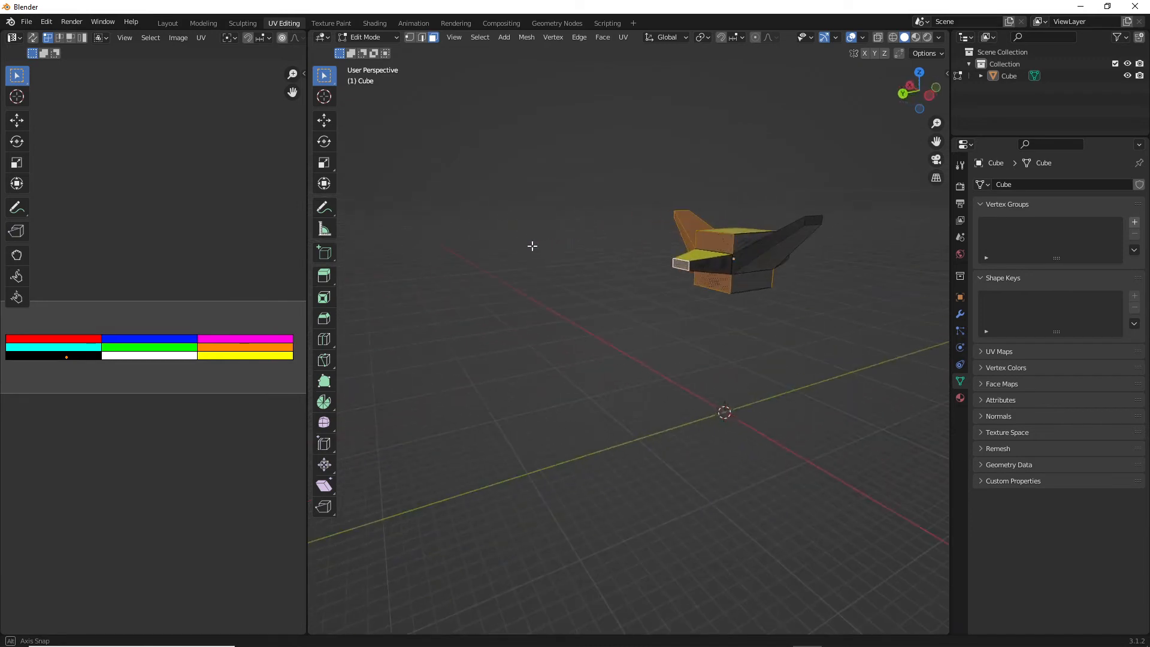
pyautogui.keyDown('shift'); pyautogui.click(717, 267); pyautogui.keyUp('shift')
pyautogui.keyDown('shift'); pyautogui.click(755, 256); pyautogui.keyUp('shift')
pyautogui.moveTo(789, 278); pyautogui.dragTo(695, 302, button='middle')
pyautogui.keyDown('shift'); pyautogui.click(630, 312); pyautogui.keyUp('shift')
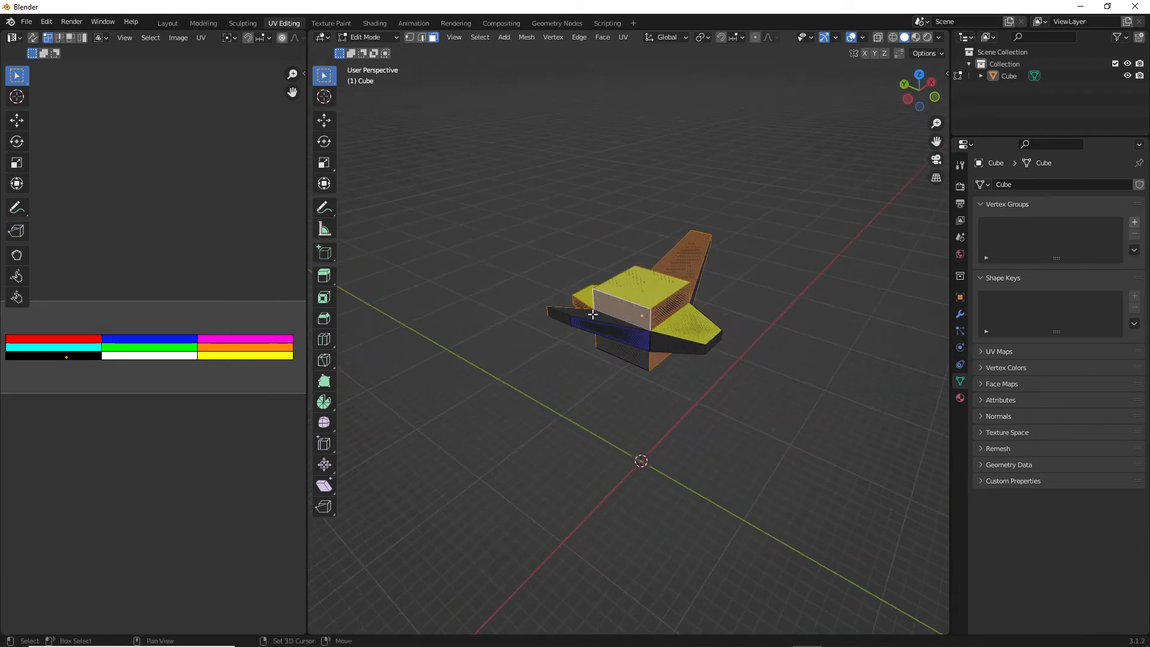
pyautogui.keyDown('shift'); pyautogui.click(591, 313); pyautogui.keyUp('shift')
pyautogui.moveTo(559, 318); pyautogui.dragTo(663, 271, button='middle')
pyautogui.keyDown('shift'); pyautogui.click(679, 265); pyautogui.keyUp('shift')
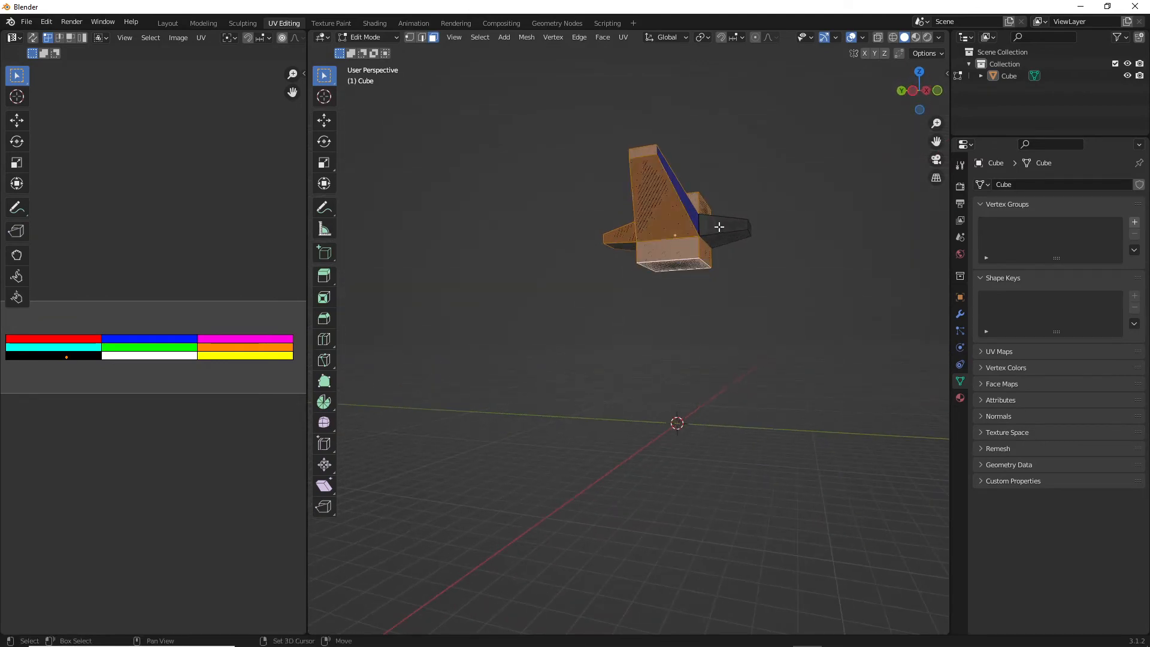
# Step: Add the front extrusion's black side and end faces, move all selected UVs onto the red swatch, and clear the selection
pyautogui.keyDown('shift'); pyautogui.click(721, 227); pyautogui.keyUp('shift')
pyautogui.moveTo(737, 252); pyautogui.dragTo(513, 284, button='middle')
pyautogui.keyDown('shift'); pyautogui.click(691, 232); pyautogui.keyUp('shift')
pyautogui.keyDown('shift'); pyautogui.click(512, 284); pyautogui.keyUp('shift')
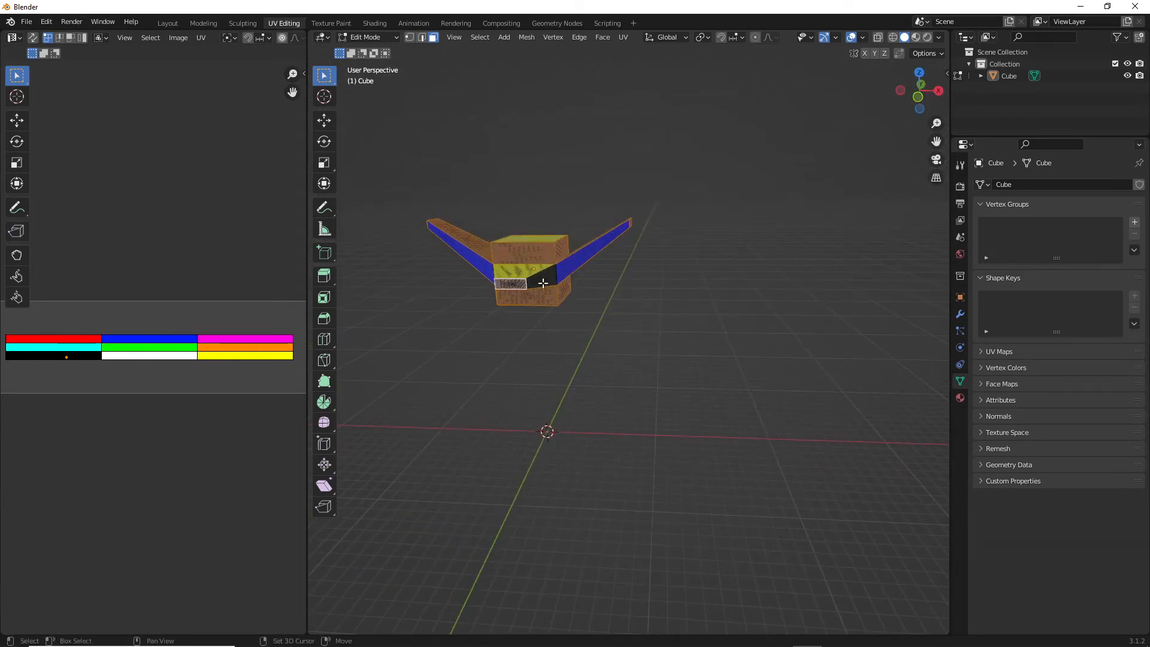
pyautogui.keyDown('shift'); pyautogui.click(543, 280); pyautogui.keyUp('shift')
pyautogui.moveTo(584, 311); pyautogui.dragTo(490, 321, button='middle')
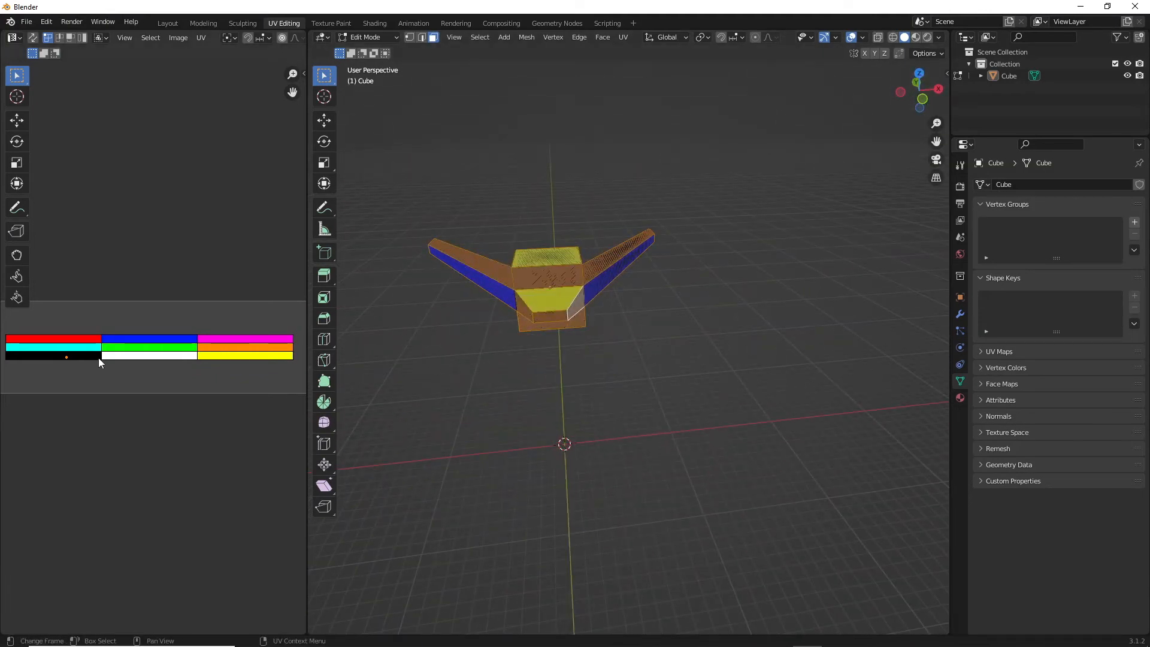
pyautogui.press('g')
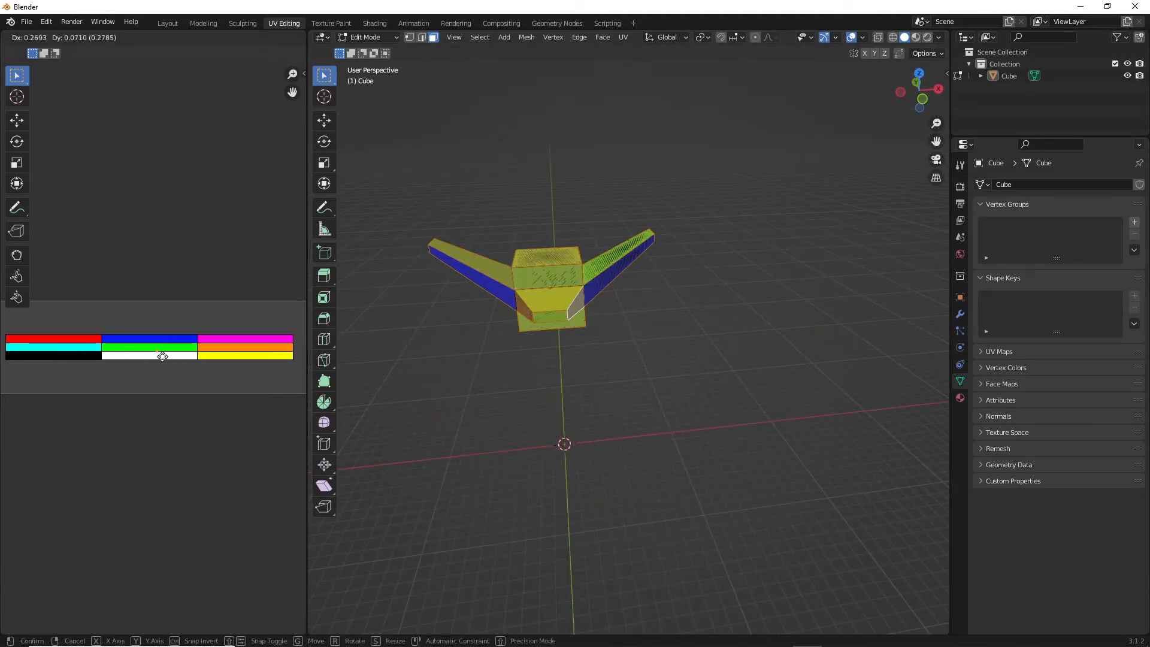
pyautogui.click(85, 341)
pyautogui.click(706, 345)
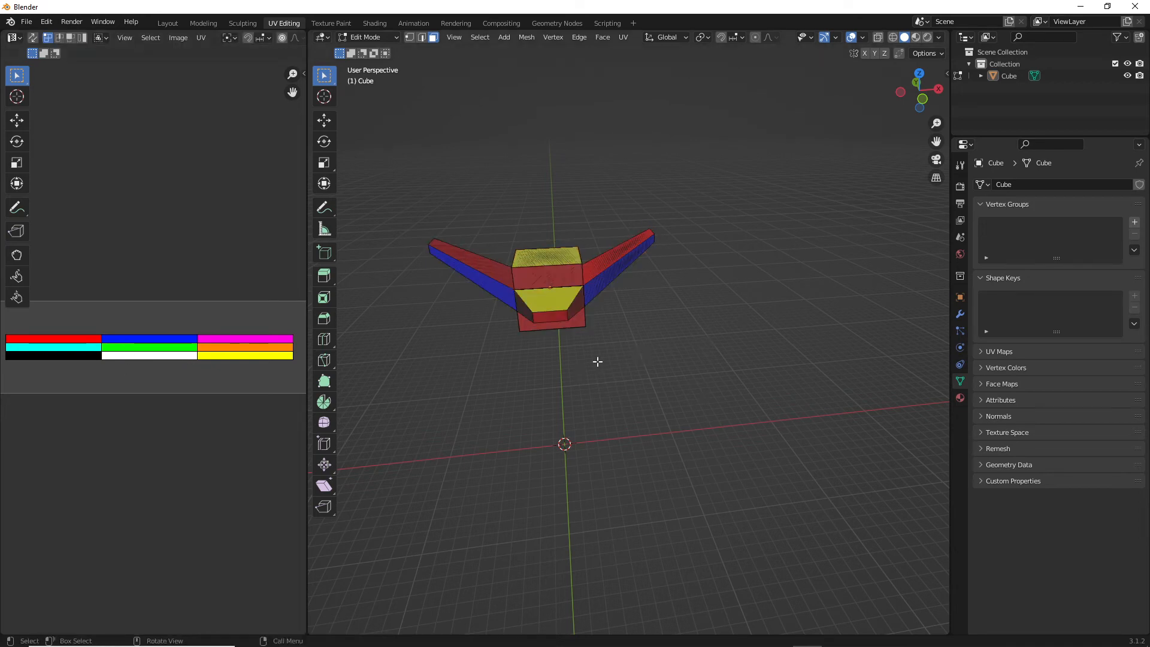
pyautogui.moveTo(598, 362); pyautogui.dragTo(593, 317, button='middle')
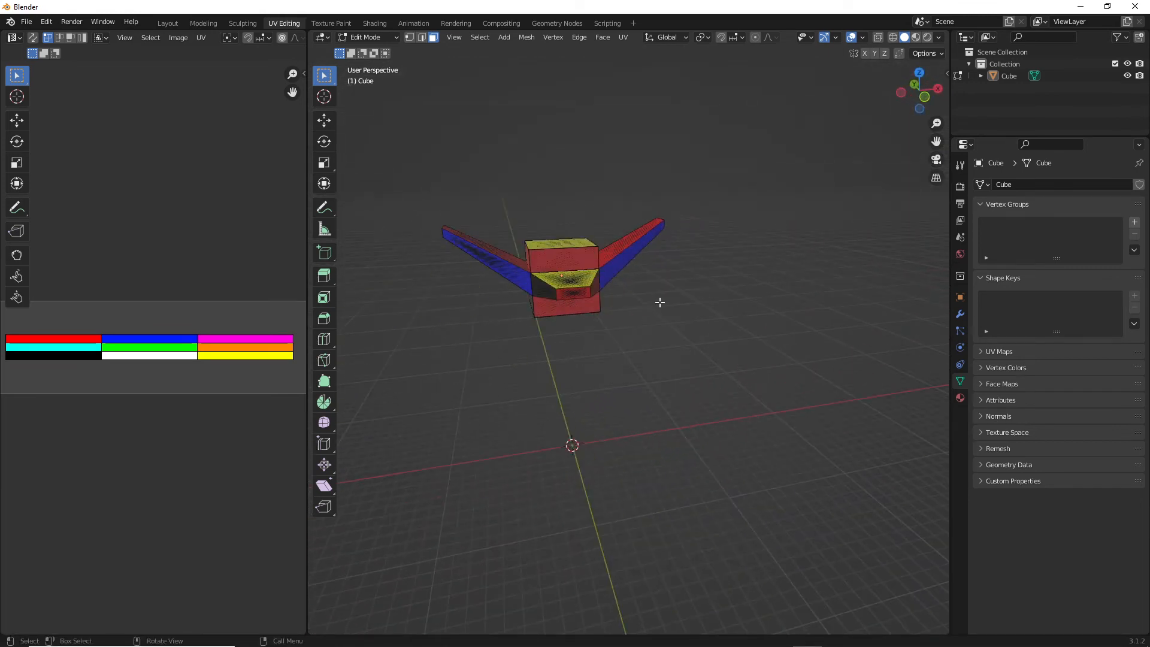
# Step: Switch to the Layout workspace and set the solid viewport shading to display the object's texture colours
pyautogui.scroll(-1, 619, 268)
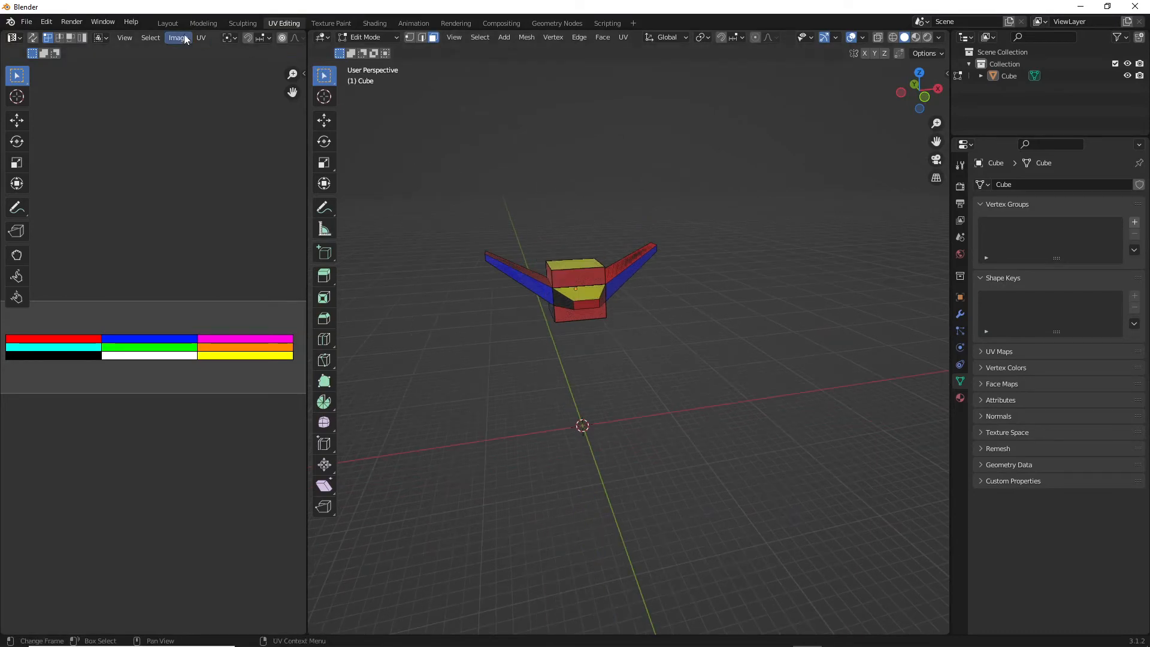
pyautogui.click(167, 23)
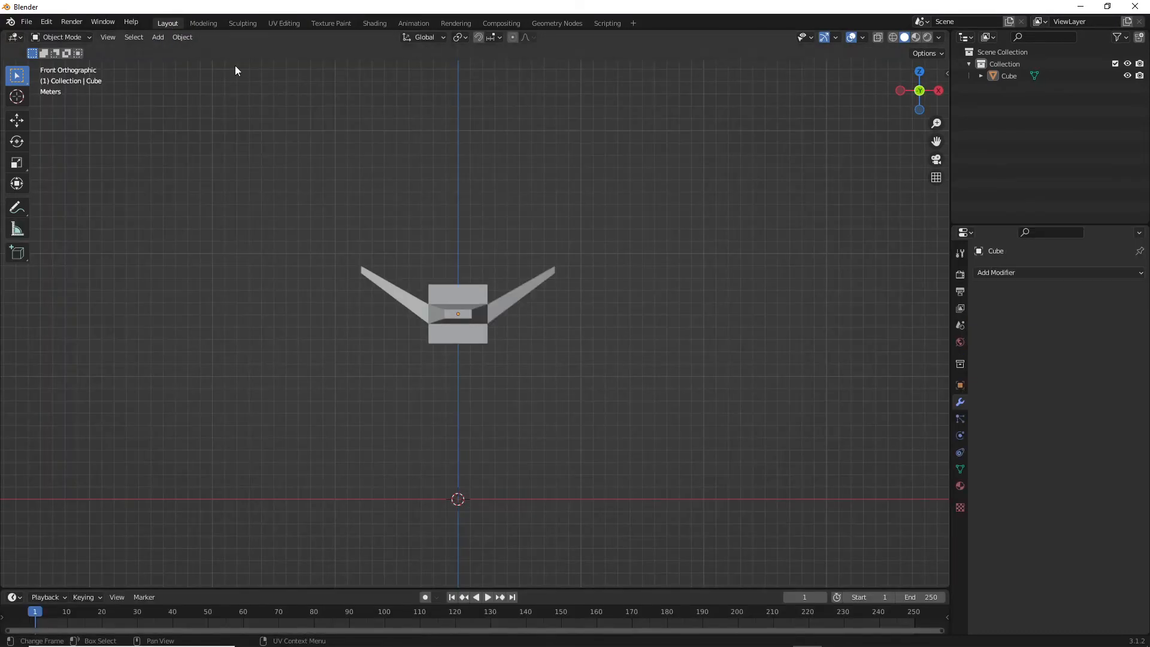
pyautogui.click(937, 37)
pyautogui.click(971, 206)
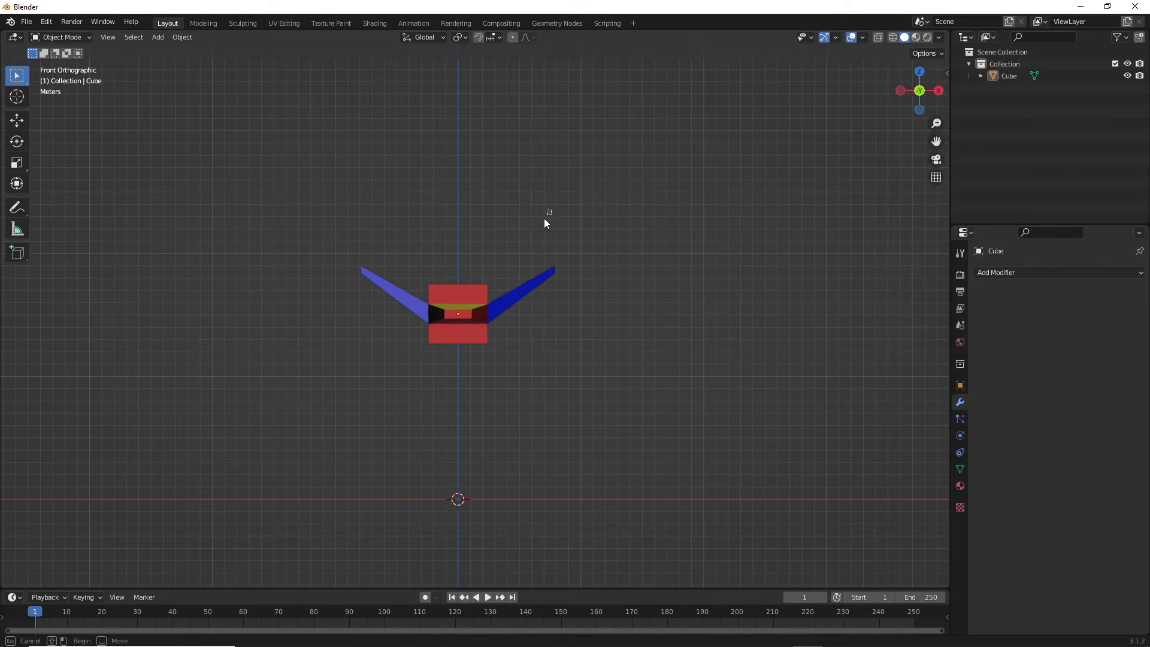
pyautogui.moveTo(631, 268); pyautogui.dragTo(685, 307, button='middle')
pyautogui.click(284, 23)
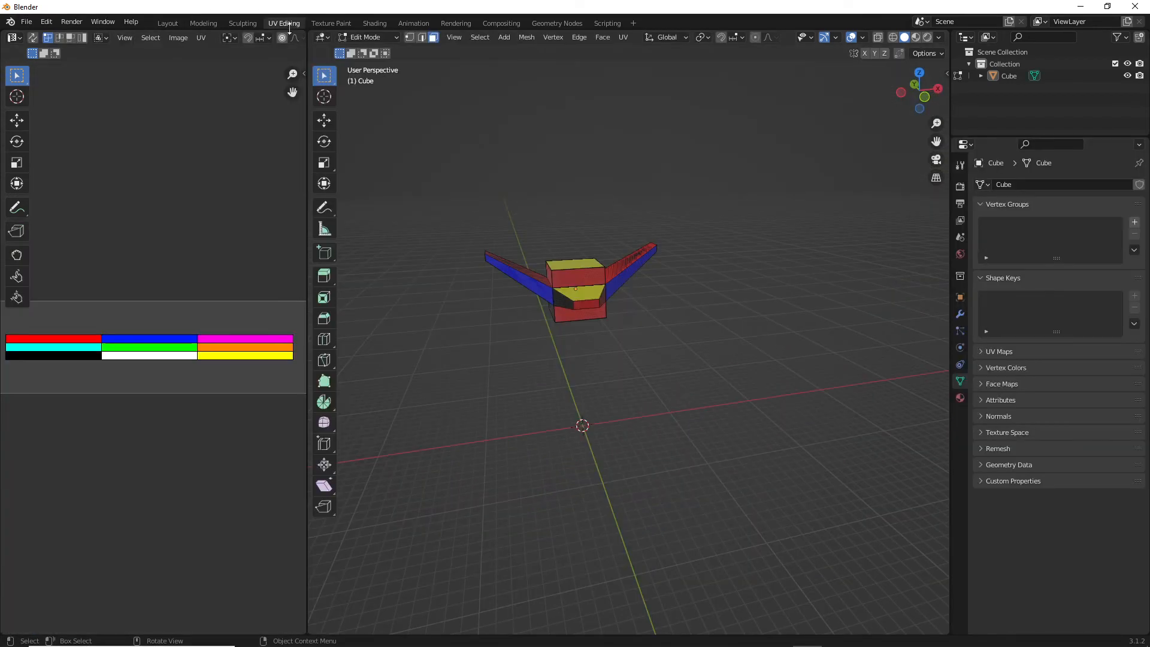
pyautogui.click(167, 24)
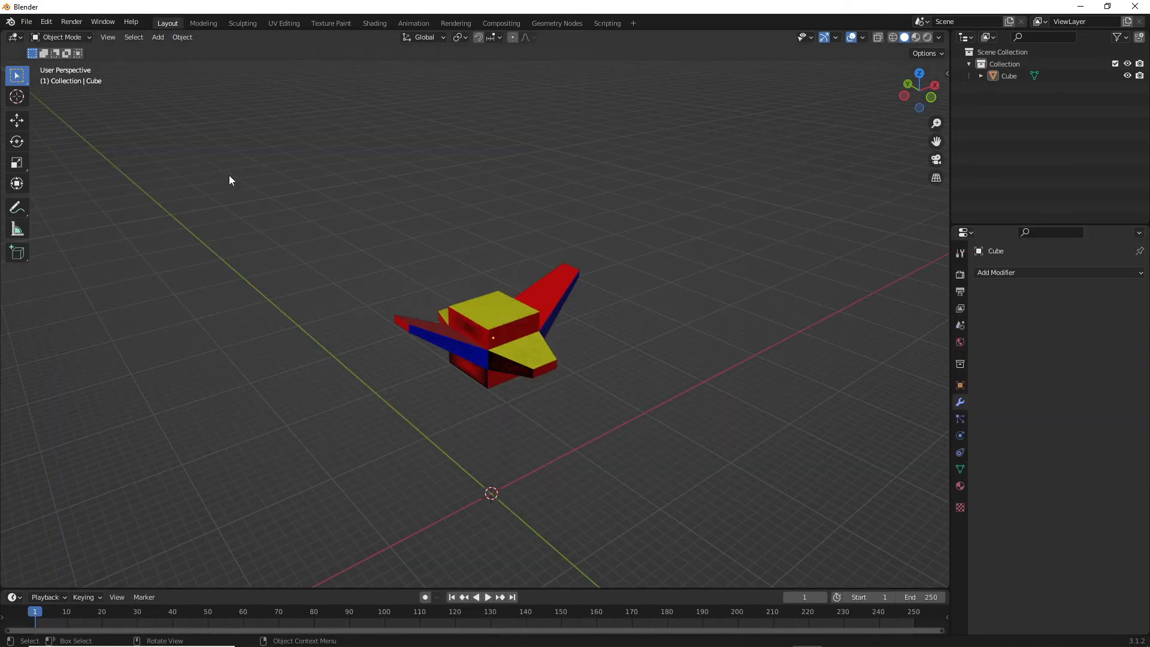
pyautogui.moveTo(386, 283); pyautogui.dragTo(413, 240, button='middle')
pyautogui.click(27, 21)
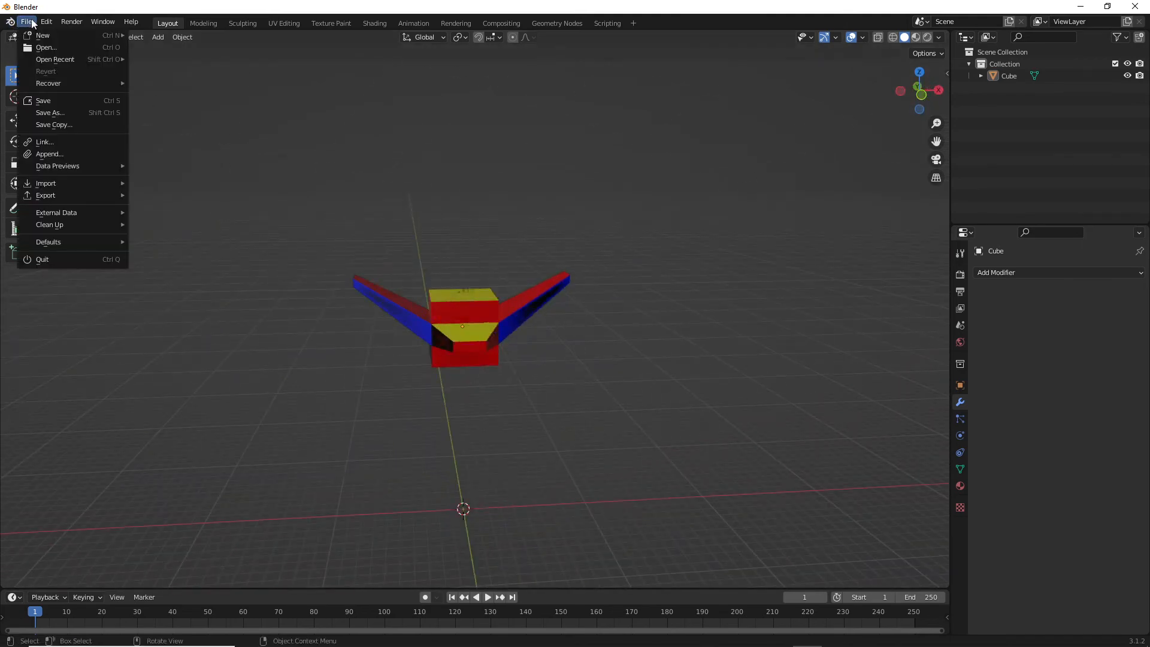
pyautogui.moveTo(95, 188)
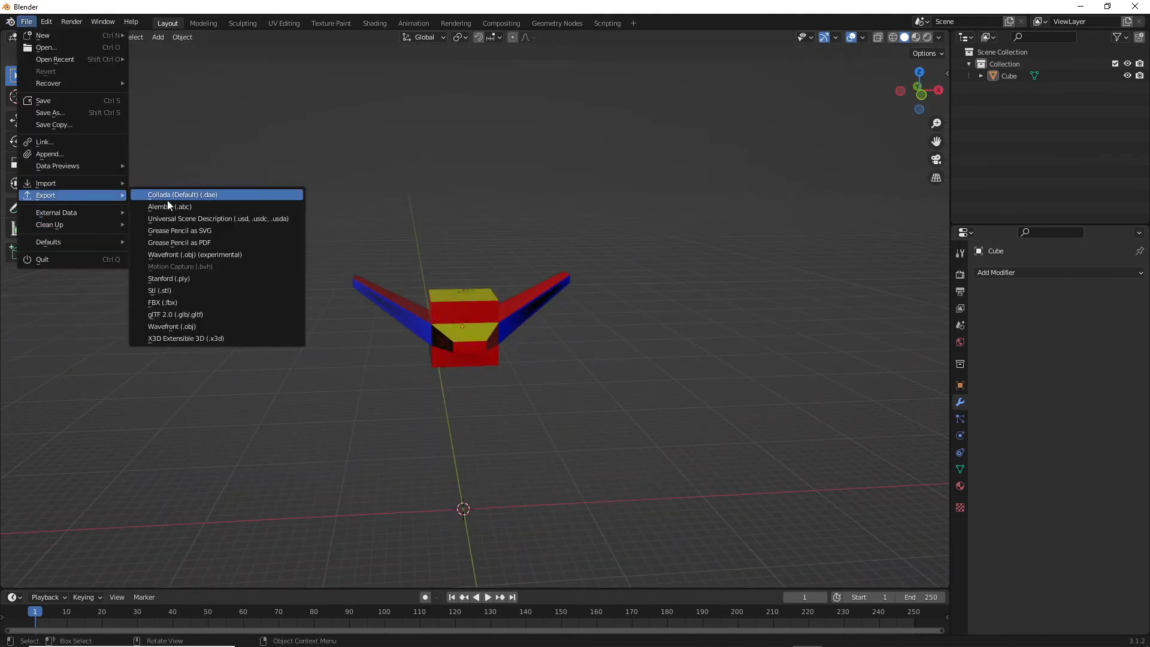
pyautogui.click(207, 301)
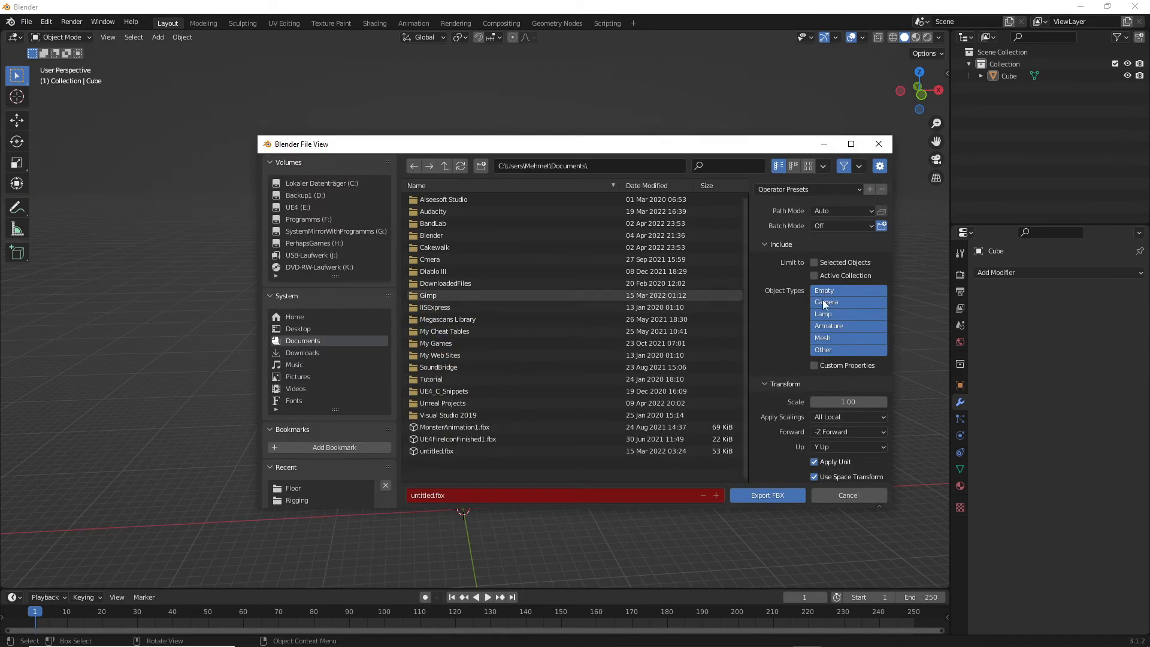
pyautogui.moveTo(661, 147); pyautogui.dragTo(640, 178)
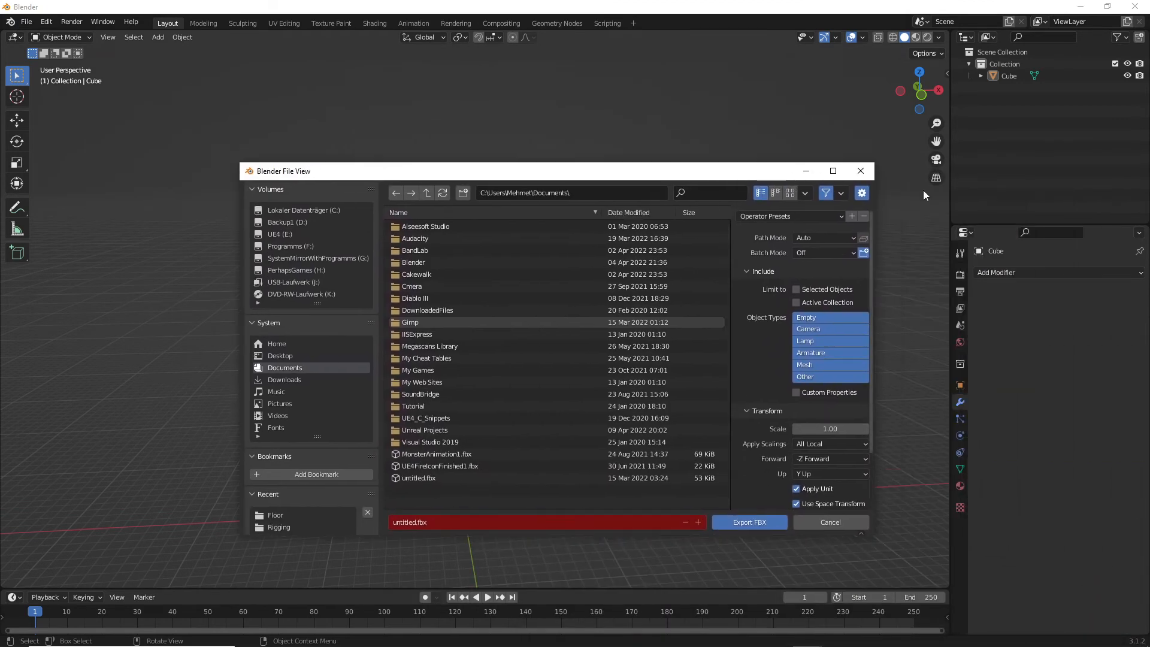
pyautogui.click(859, 175)
# Step: Select the winged object and start an FBX export limited to selected objects and the Mesh object type
pyautogui.click(474, 316)
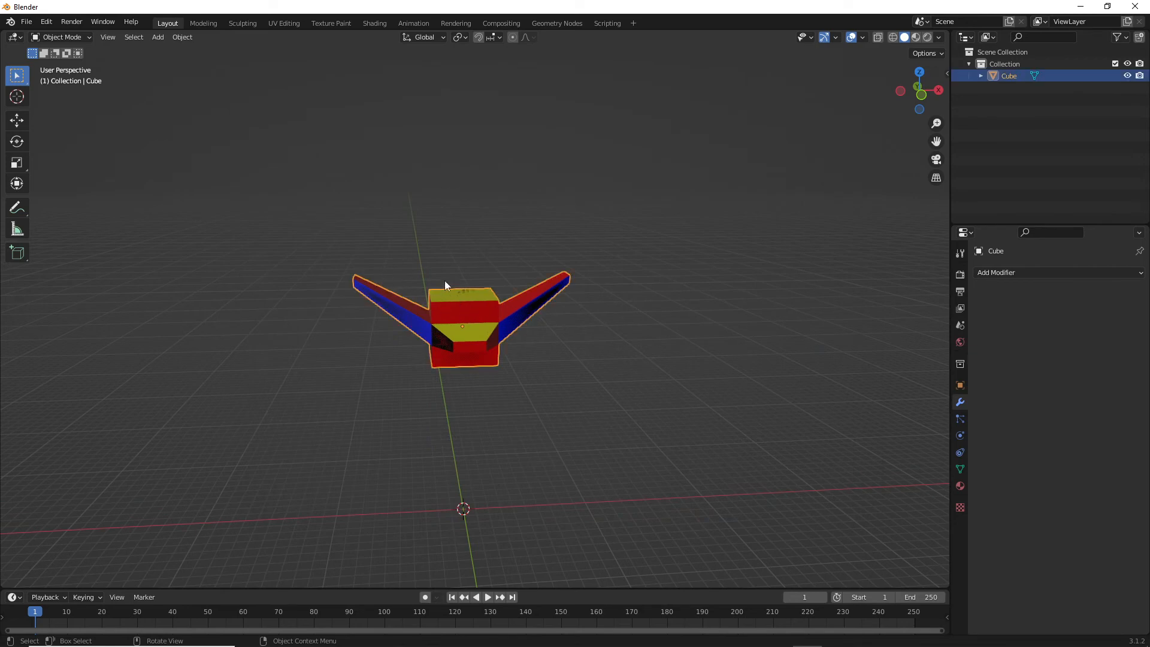
pyautogui.click(26, 22)
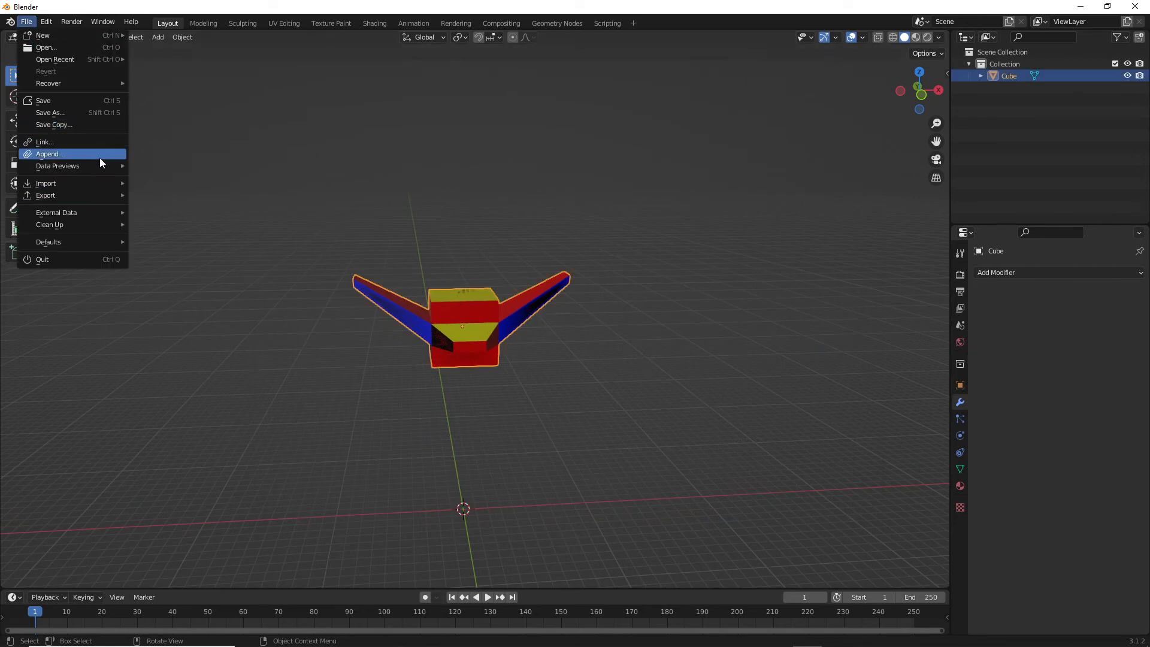
pyautogui.click(27, 22)
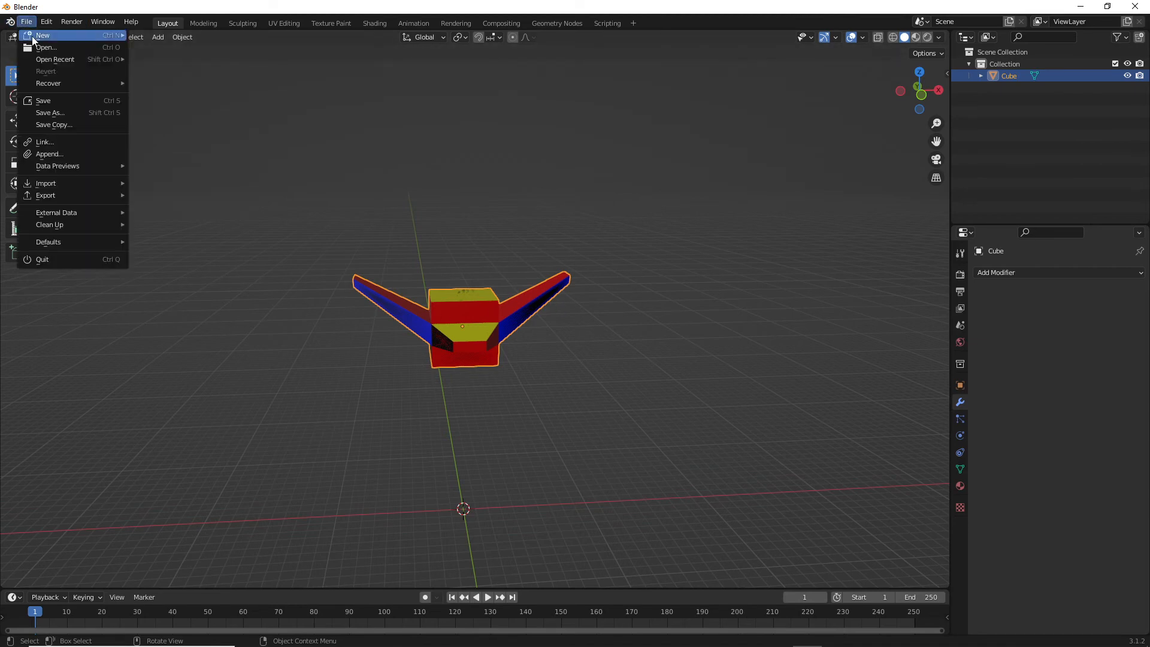
pyautogui.moveTo(82, 197)
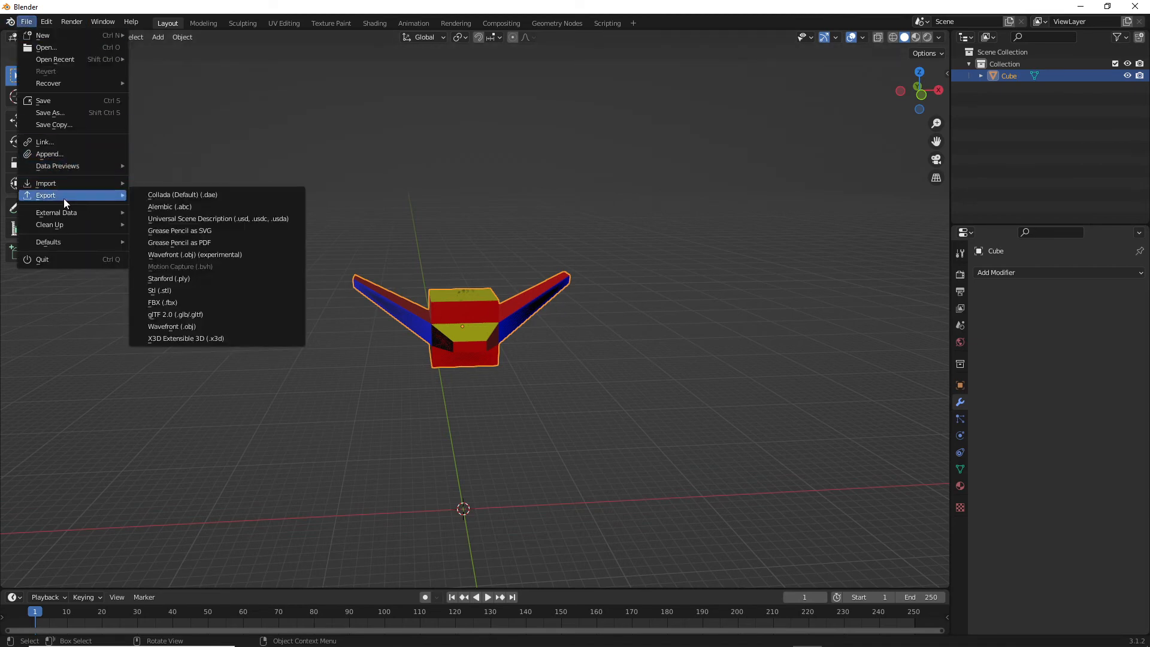
pyautogui.click(186, 302)
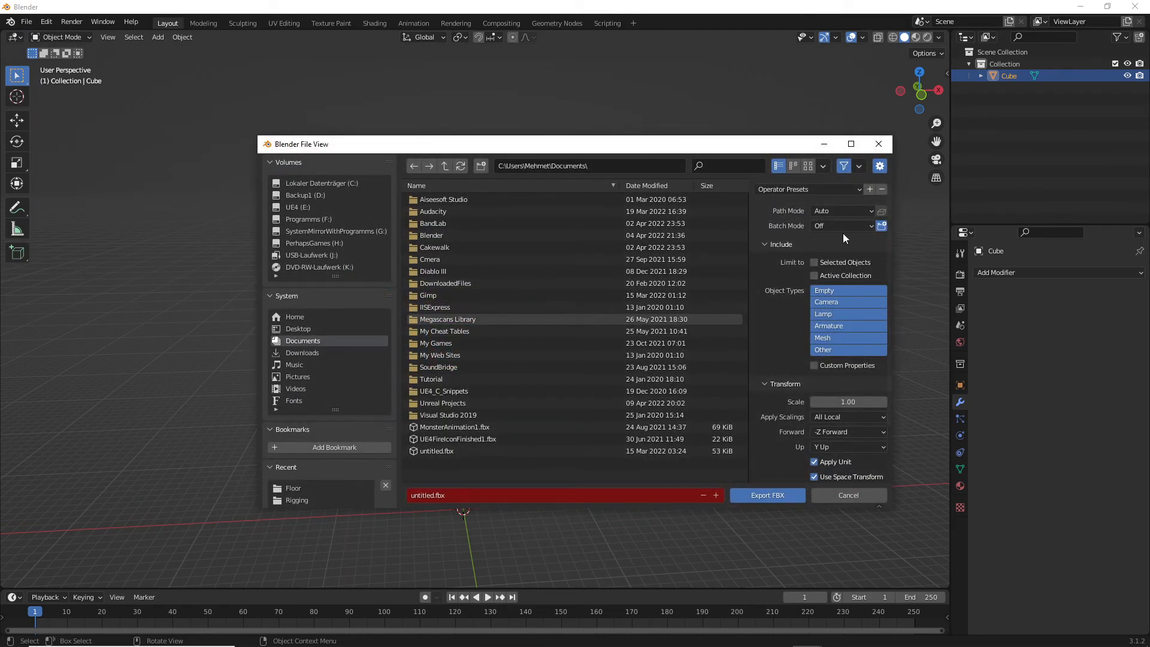
pyautogui.click(814, 263)
pyautogui.click(825, 339)
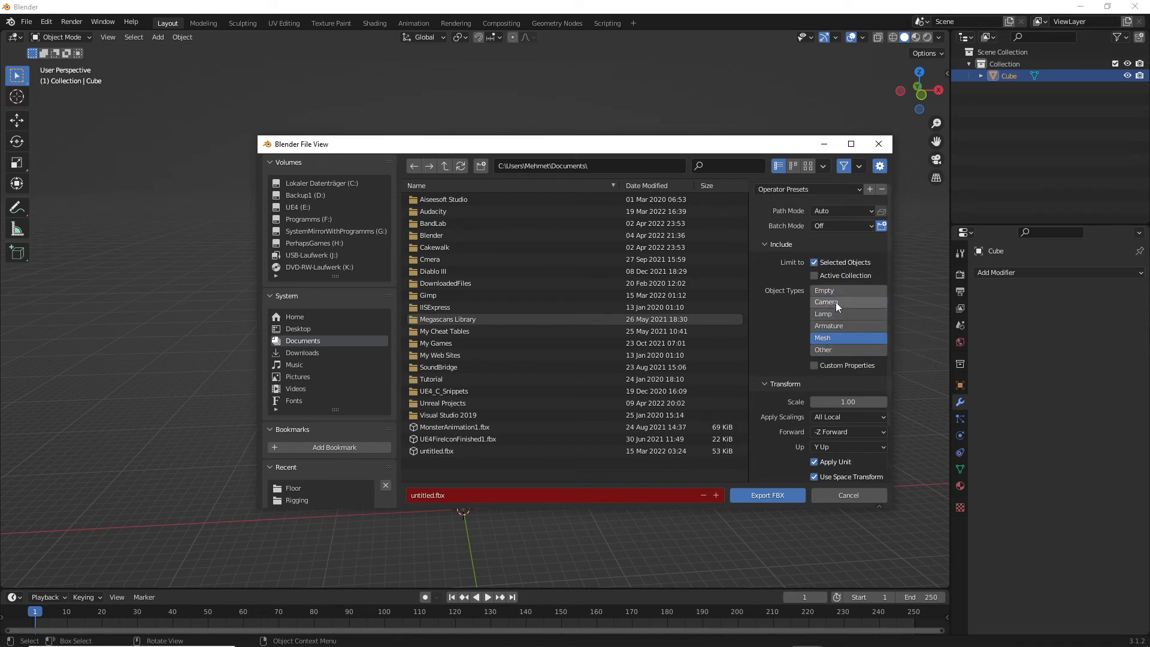
# Step: Set the export's forward axis to X Forward and up axis to Z Up, with Apply Unit and Use Space Transform disabled
pyautogui.scroll(-3, 833, 311)
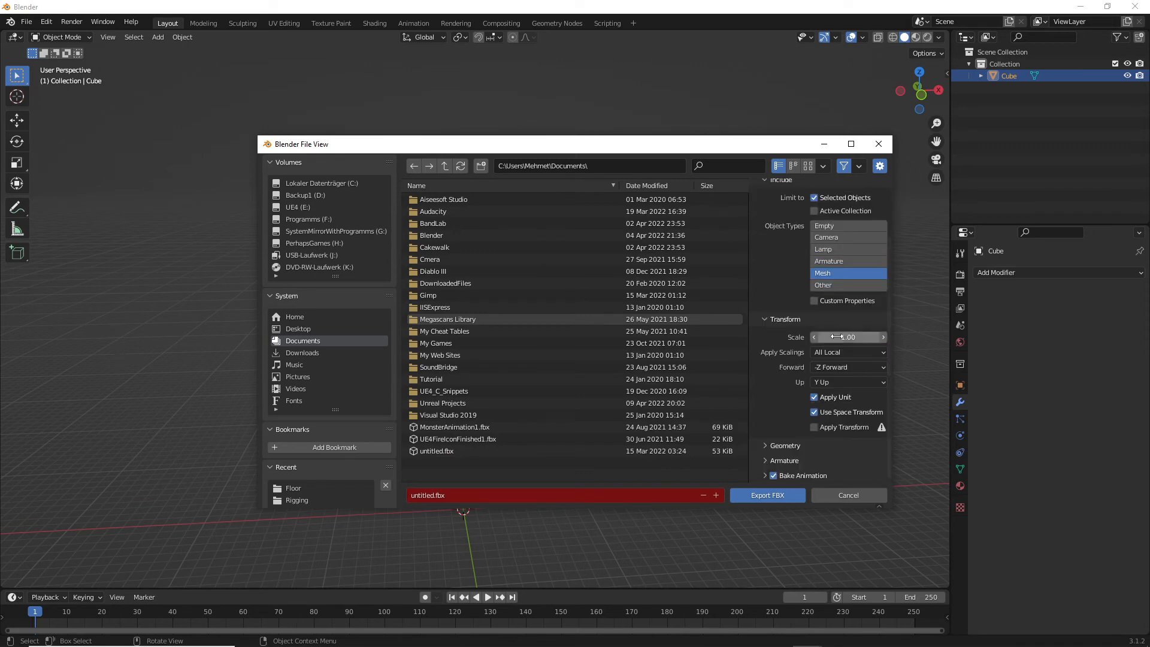
pyautogui.click(826, 367)
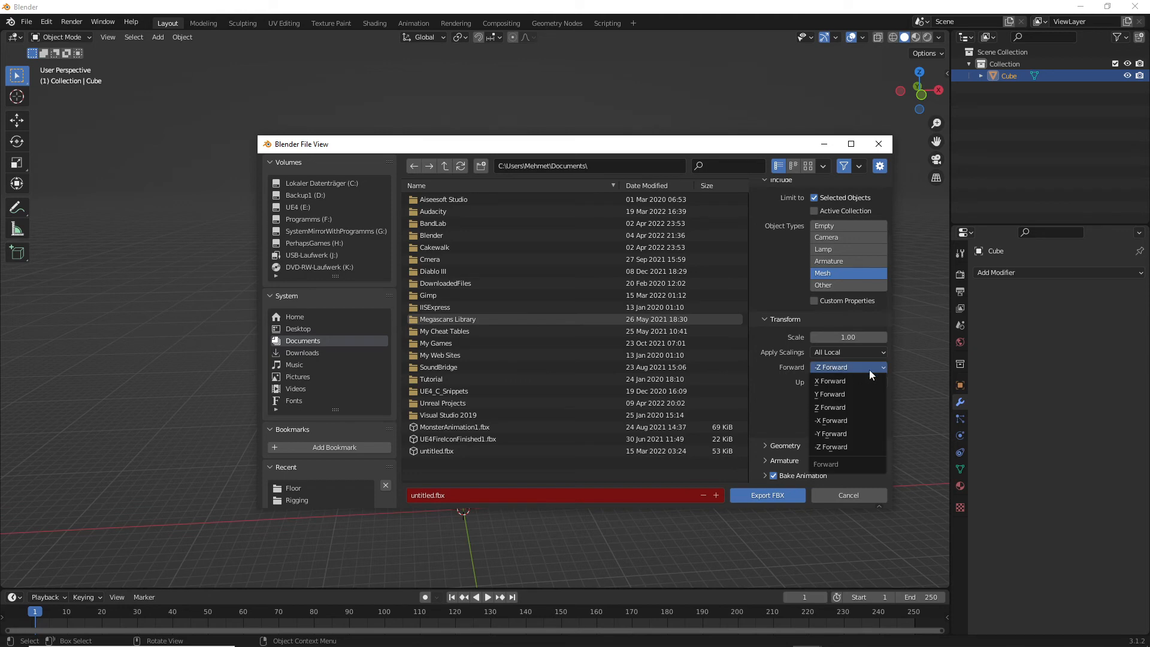
pyautogui.click(841, 381)
pyautogui.click(835, 382)
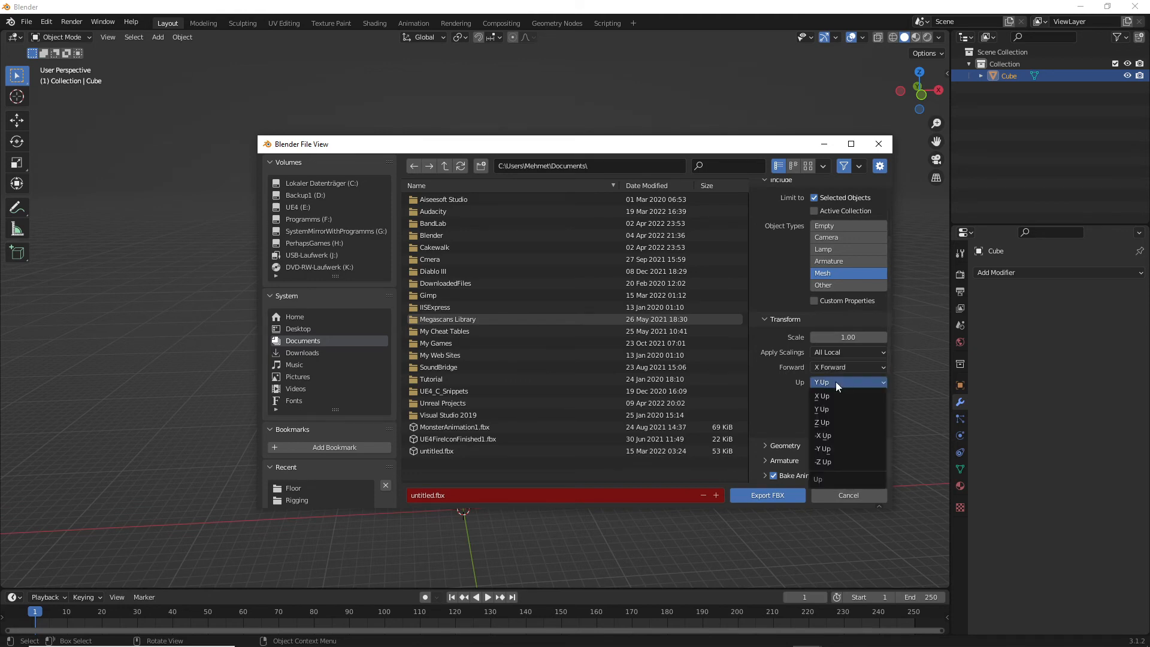
pyautogui.click(840, 423)
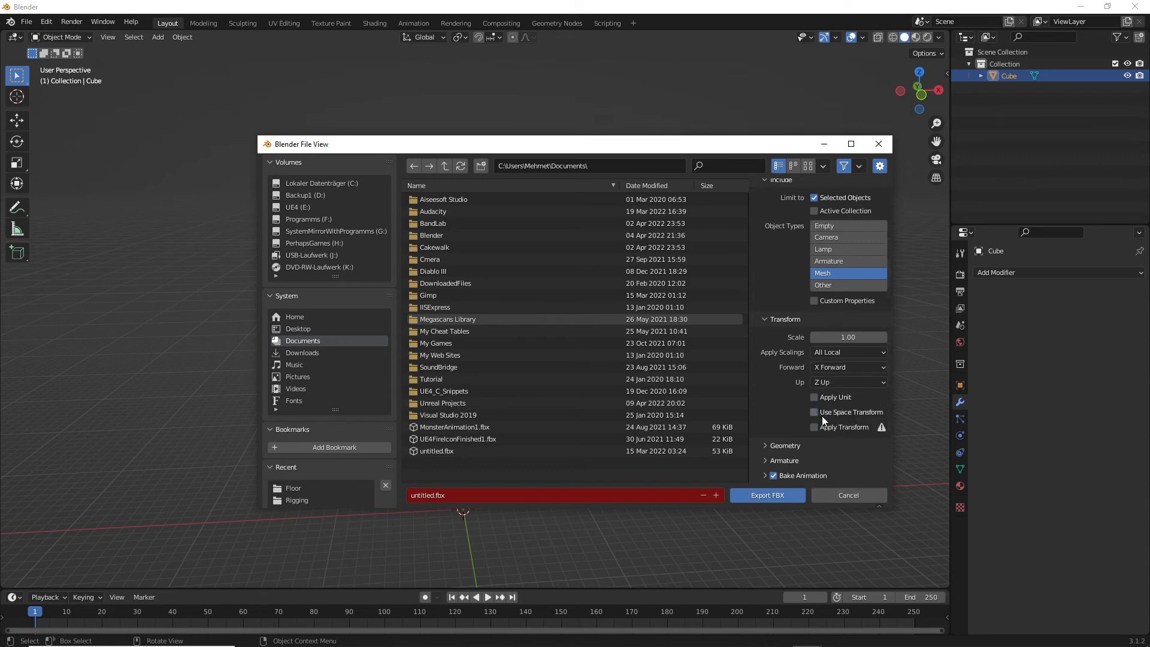
# Step: Set the export's geometry smoothing to Face and disable Bake Animation, leaving the option sections collapsed
pyautogui.click(766, 461)
pyautogui.scroll(-5, 815, 447)
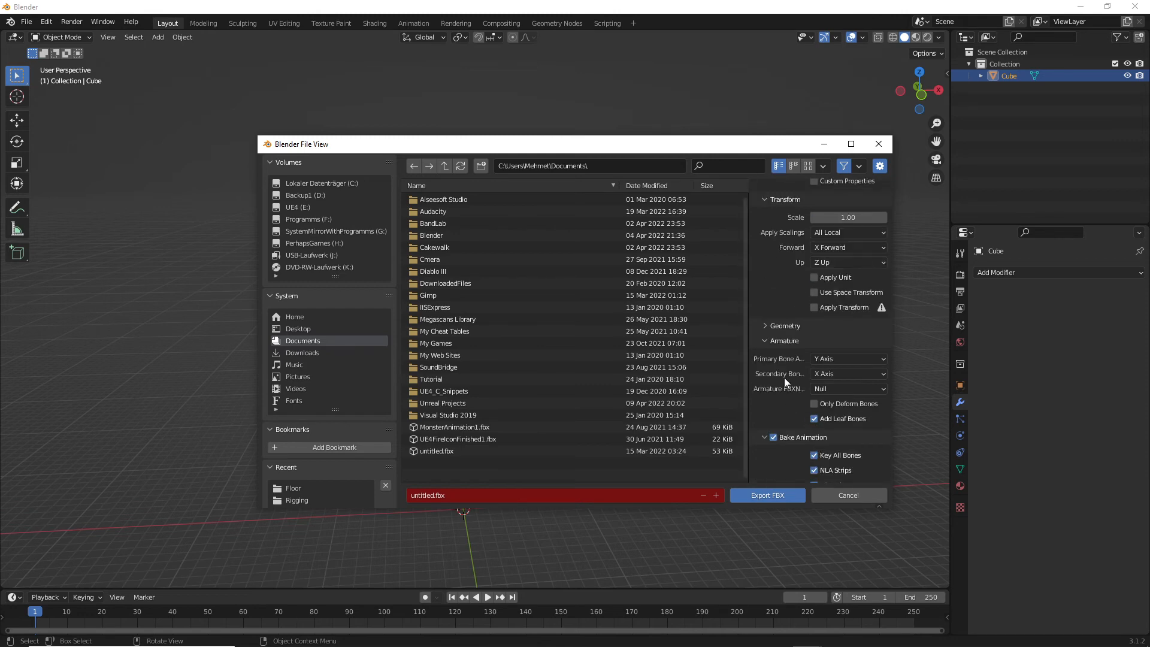
pyautogui.click(767, 341)
pyautogui.click(764, 349)
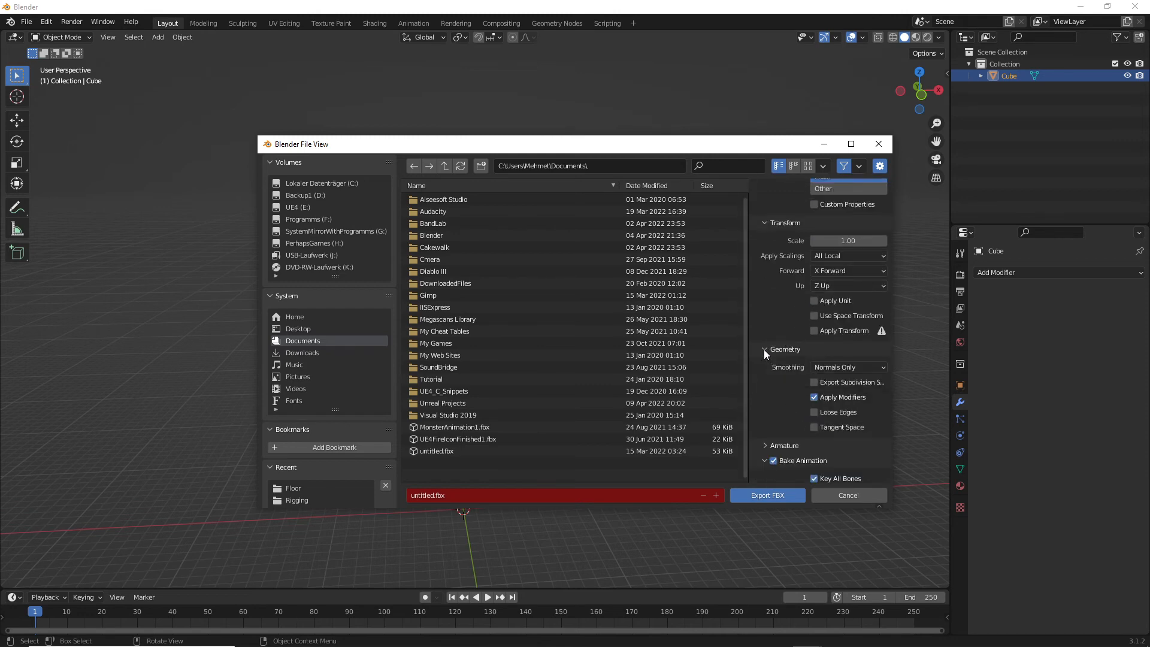
pyautogui.click(839, 367)
pyautogui.click(832, 390)
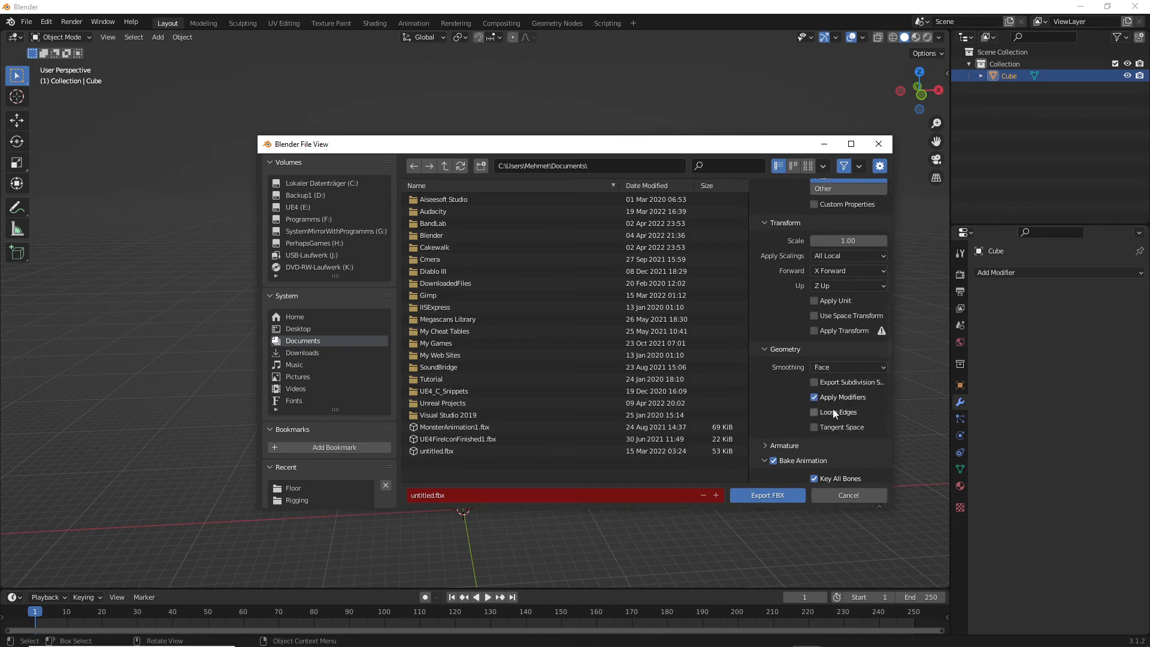
pyautogui.scroll(-3, 842, 383)
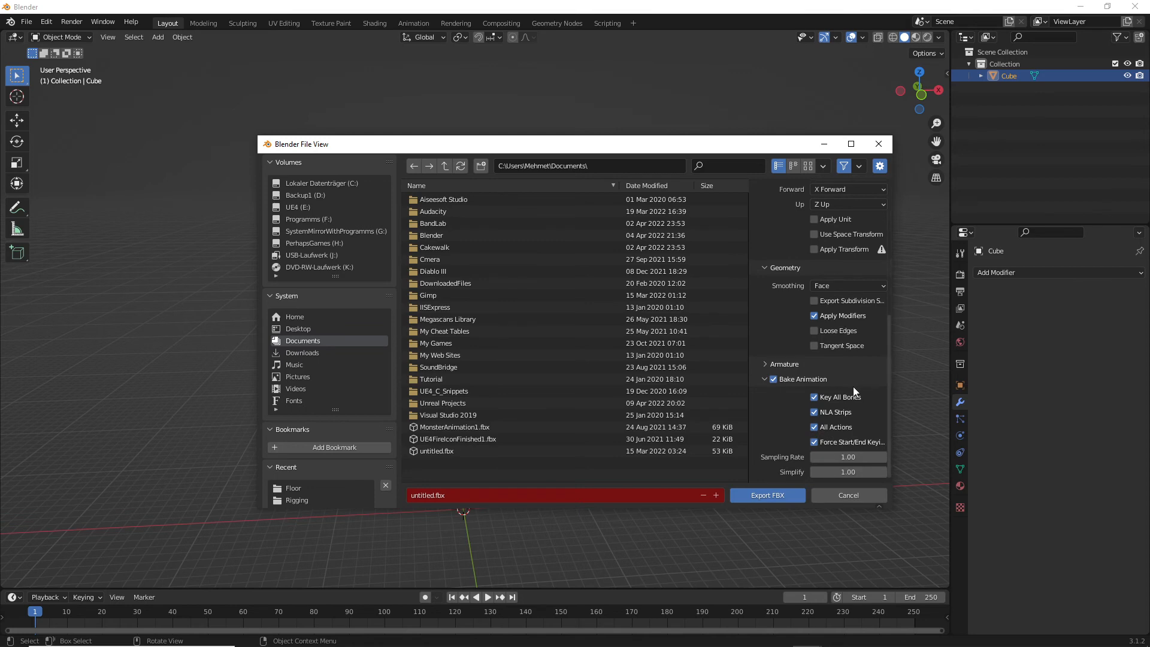
pyautogui.click(772, 379)
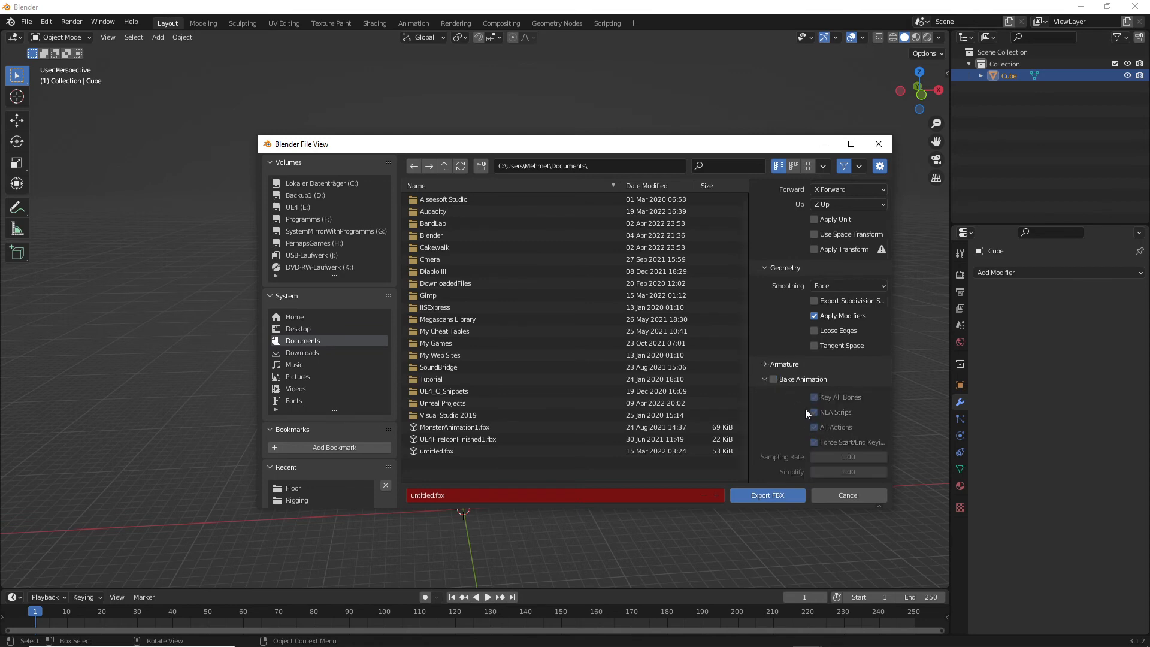
pyautogui.click(765, 379)
pyautogui.click(763, 366)
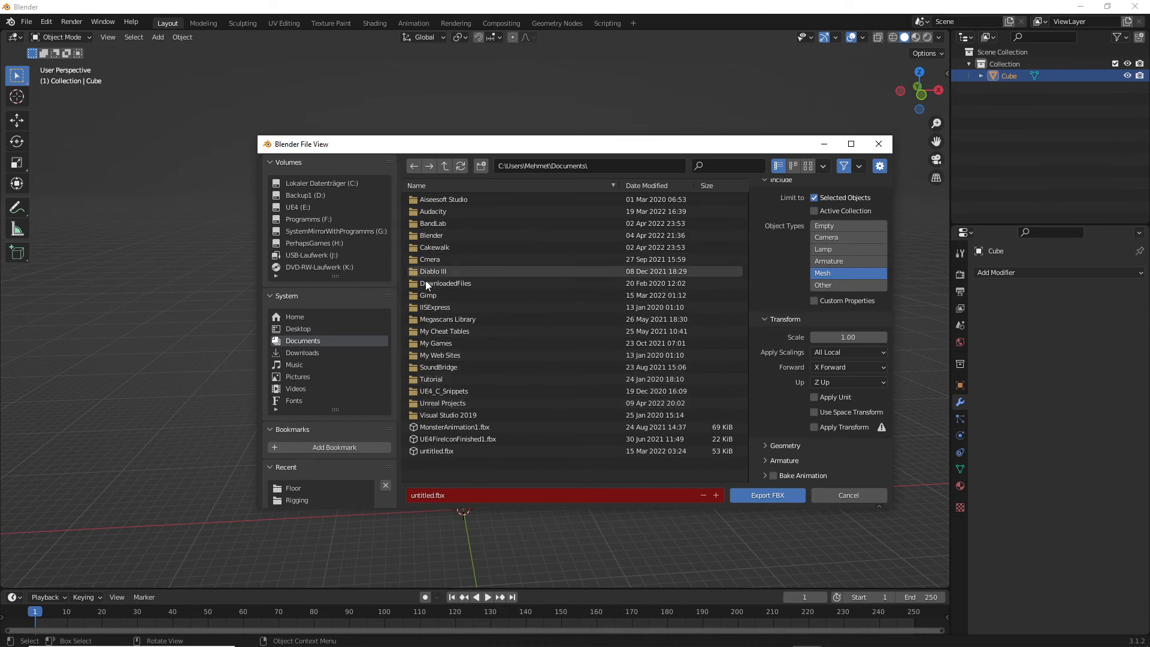
# Step: Choose the Content folder of the GameYT project inside Unreal Projects as the export location
pyautogui.doubleClick(447, 405)
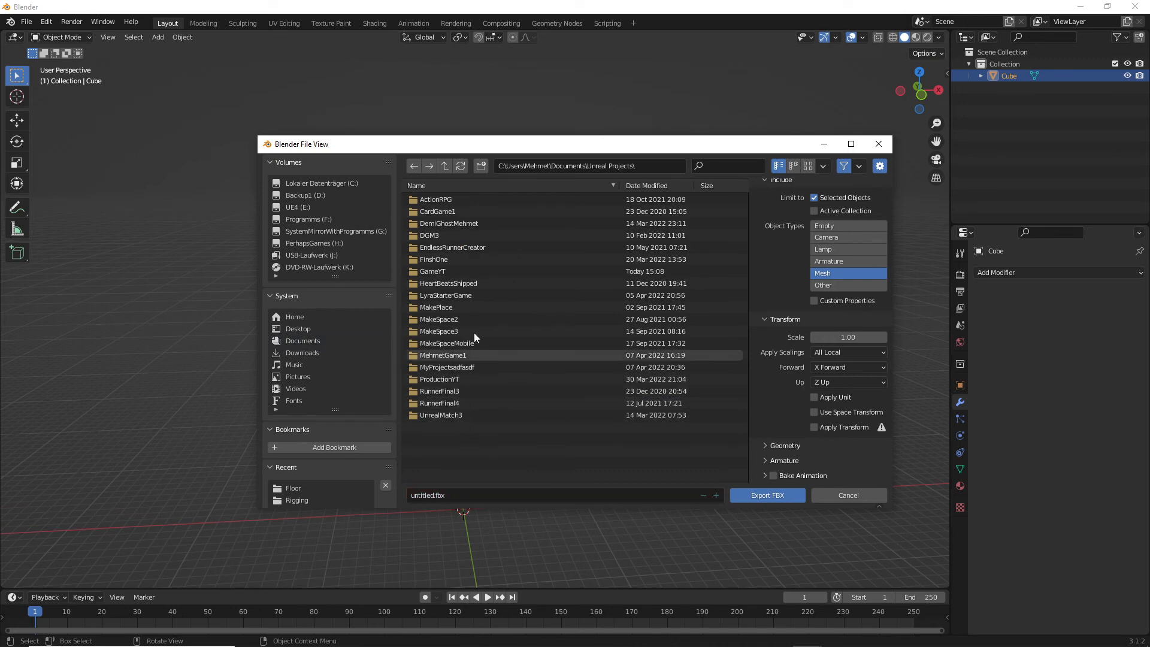
pyautogui.doubleClick(448, 272)
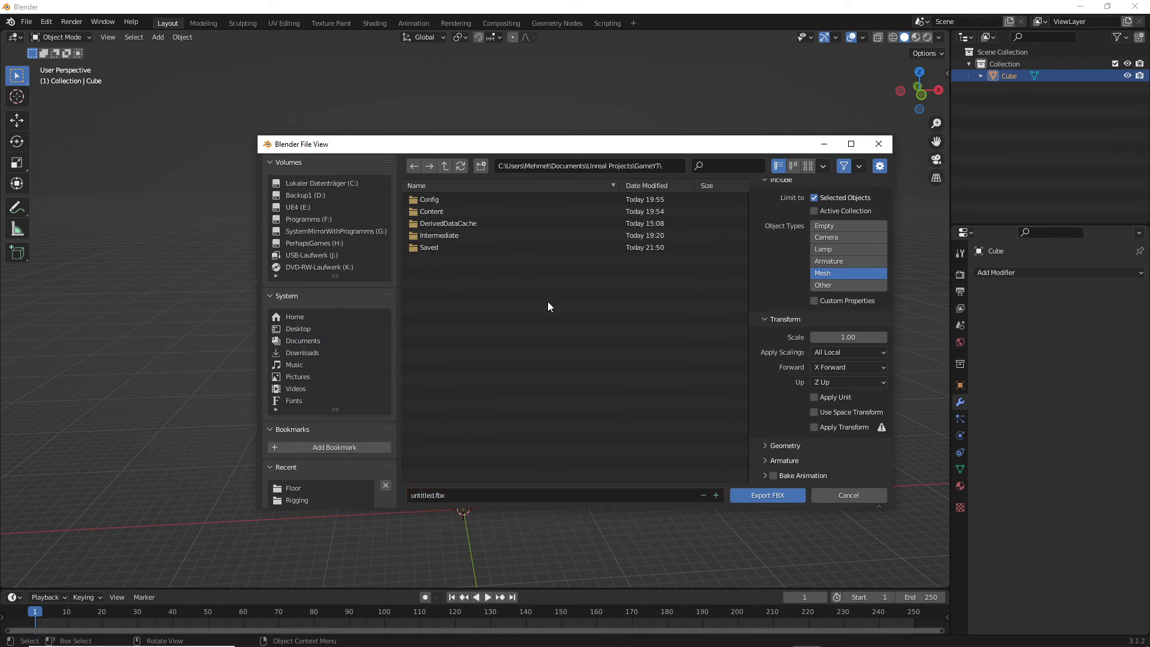
pyautogui.doubleClick(443, 211)
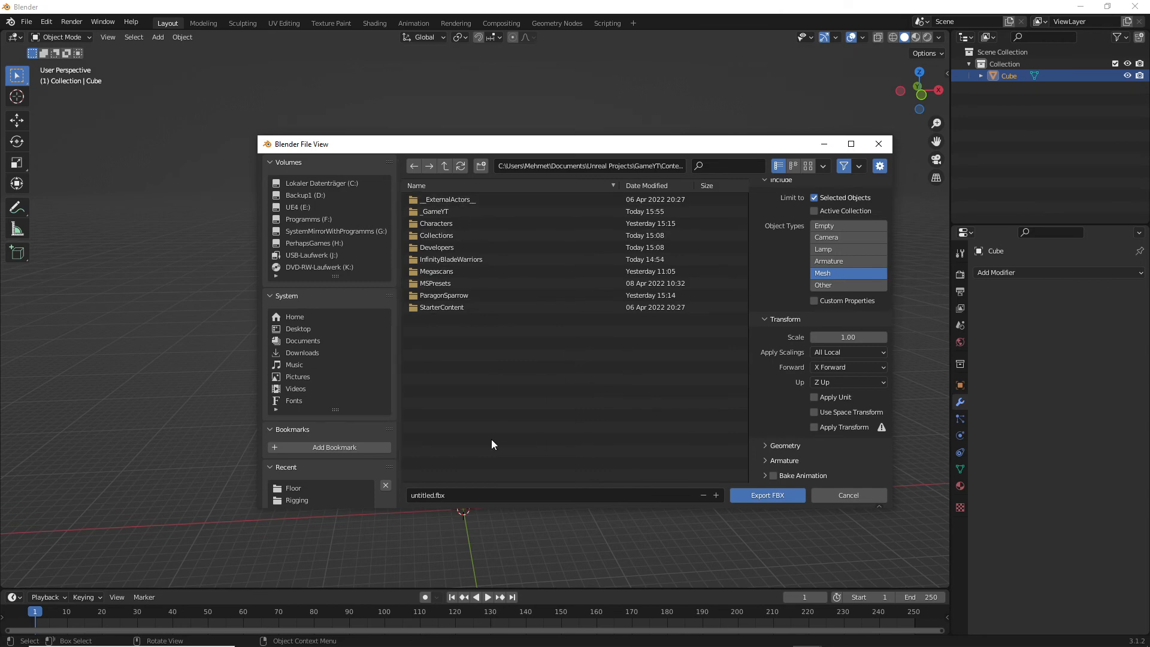
# Step: Name the export file ColorNotRightfbx and export the FBX
pyautogui.click(444, 495)
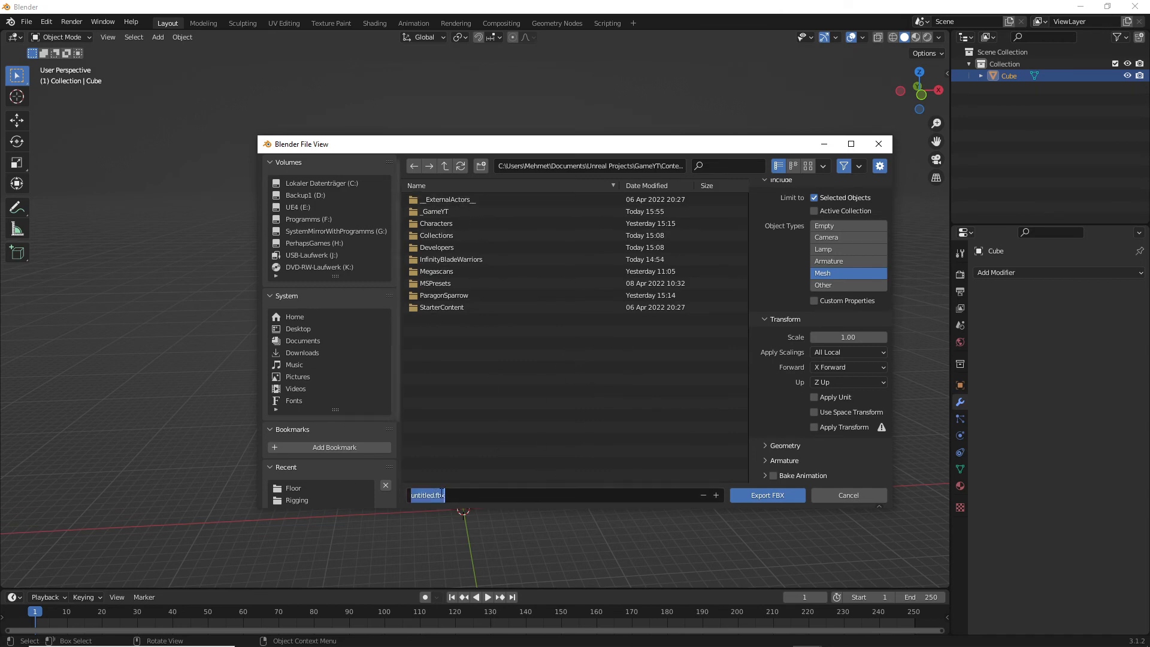
pyautogui.click(585, 491)
pyautogui.press('BackSpace')
pyautogui.press('BackSpace')
pyautogui.press('BackSpace')
pyautogui.press('BackSpace')
pyautogui.press('BackSpace')
pyautogui.press('BackSpace')
pyautogui.moveTo(492, 144); pyautogui.dragTo(496, 188)
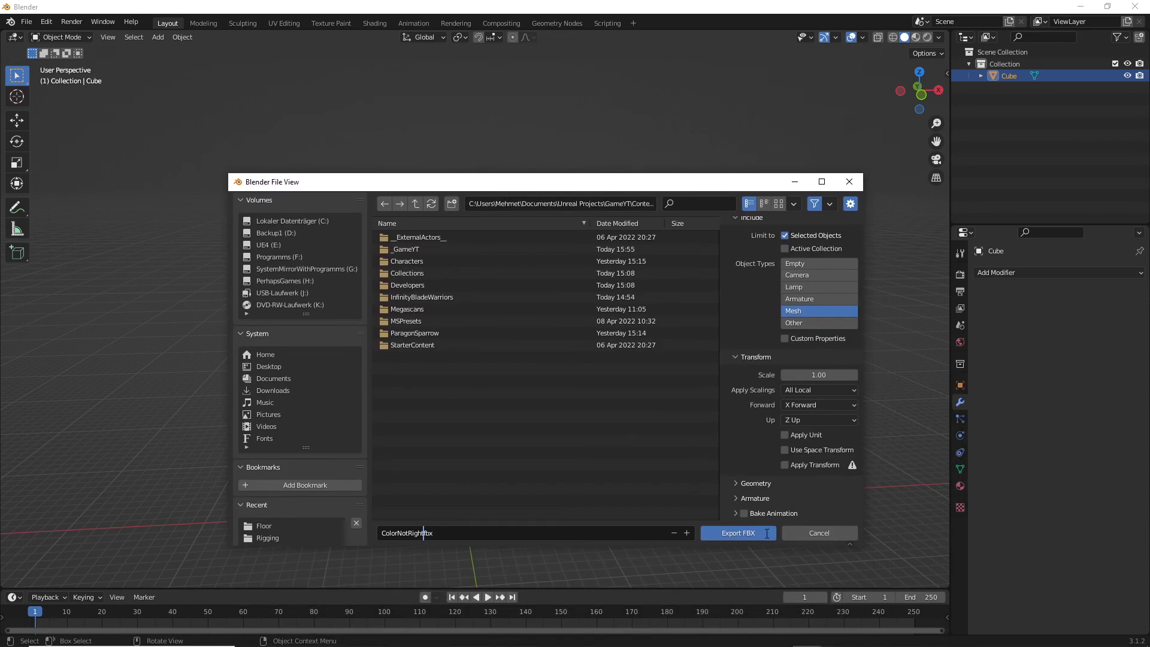
pyautogui.click(731, 534)
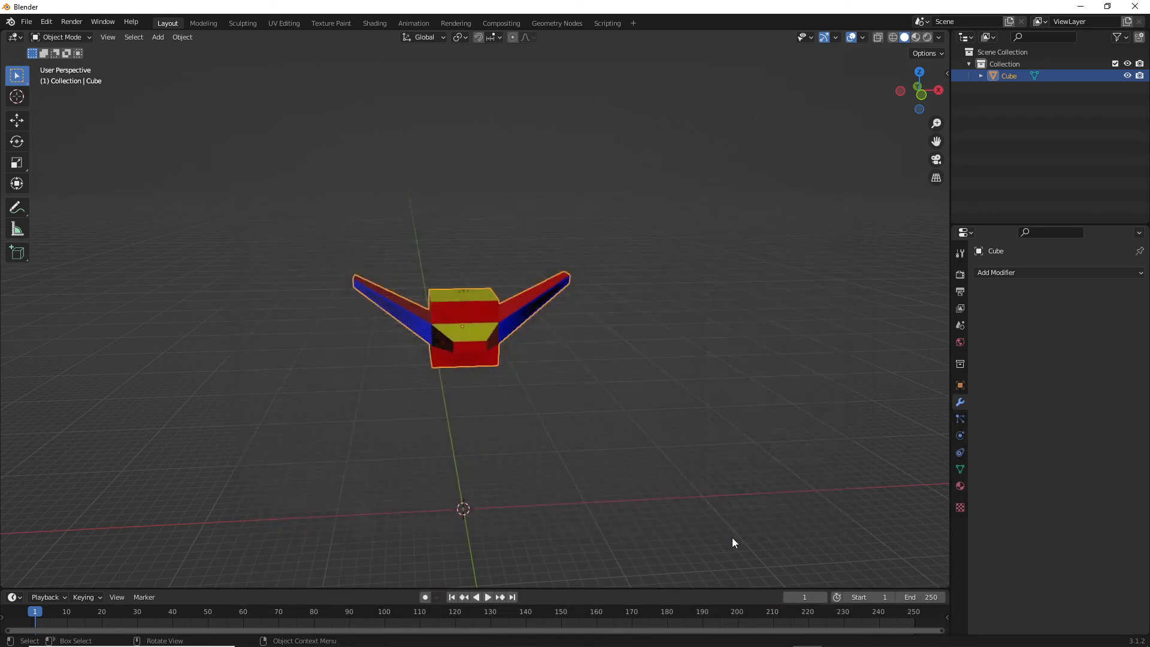
# Step: Switch to the Unreal Editor and import the detected source file with Import All, using the FBX import options as offered
pyautogui.moveTo(629, 644)
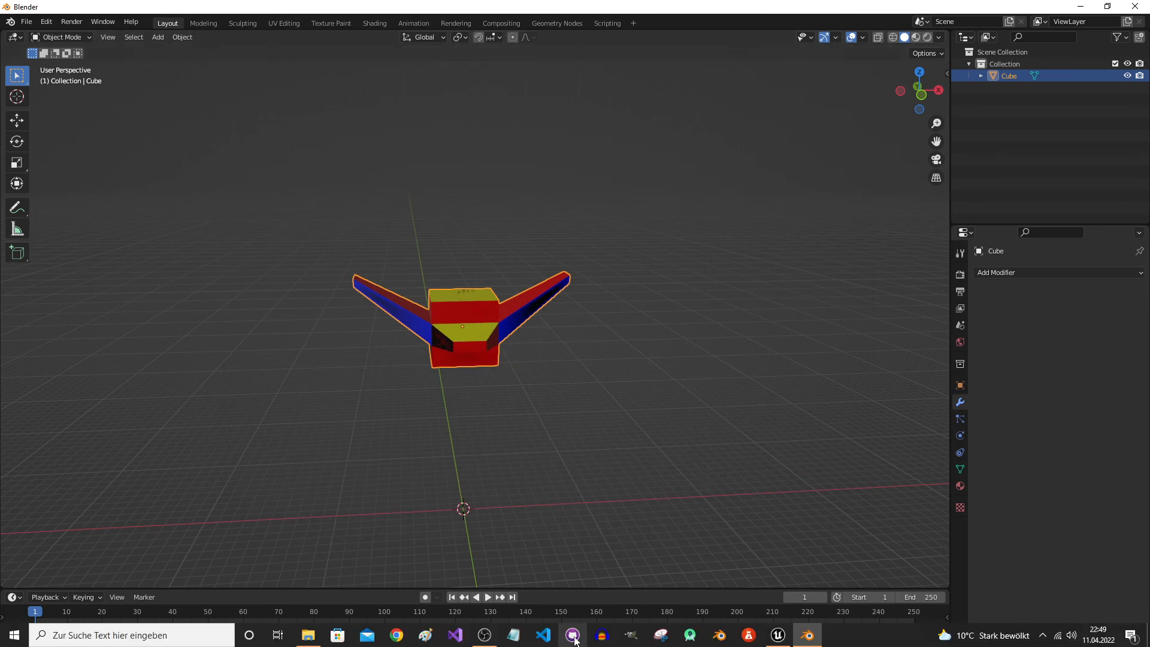
pyautogui.click(778, 635)
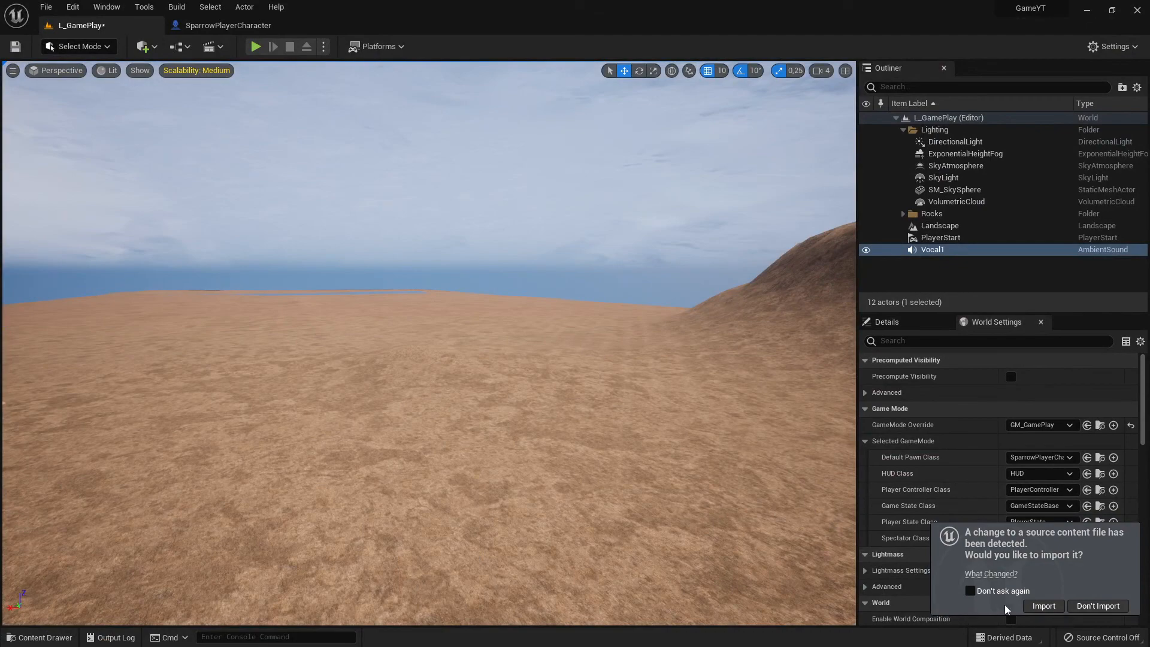
pyautogui.click(1042, 605)
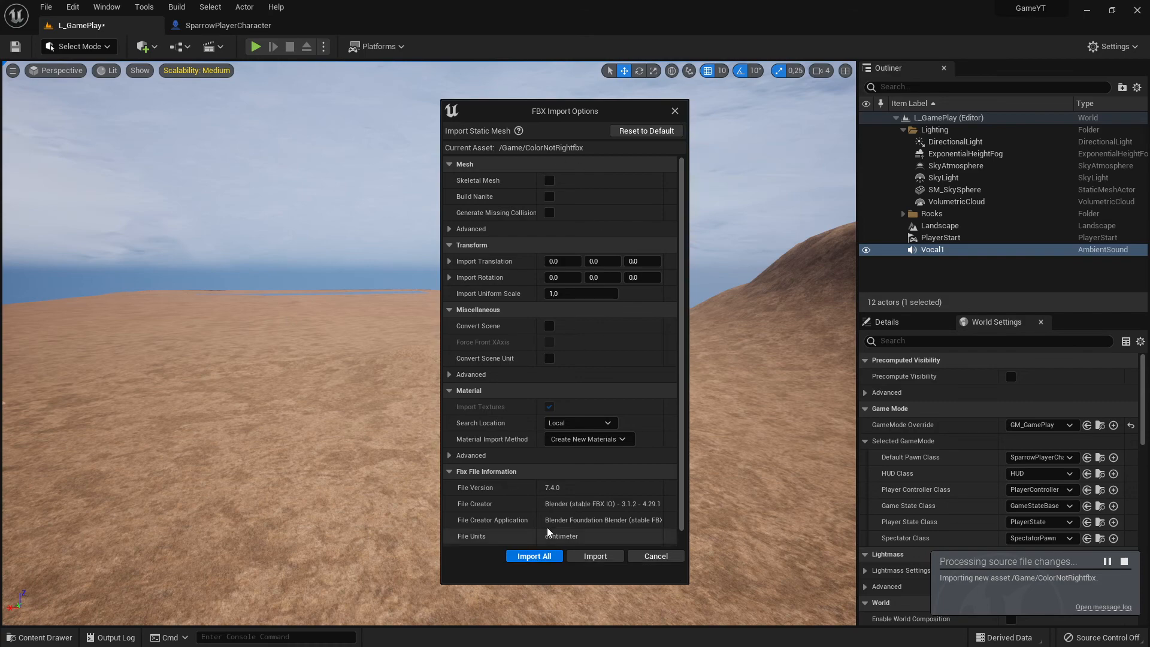
pyautogui.click(533, 556)
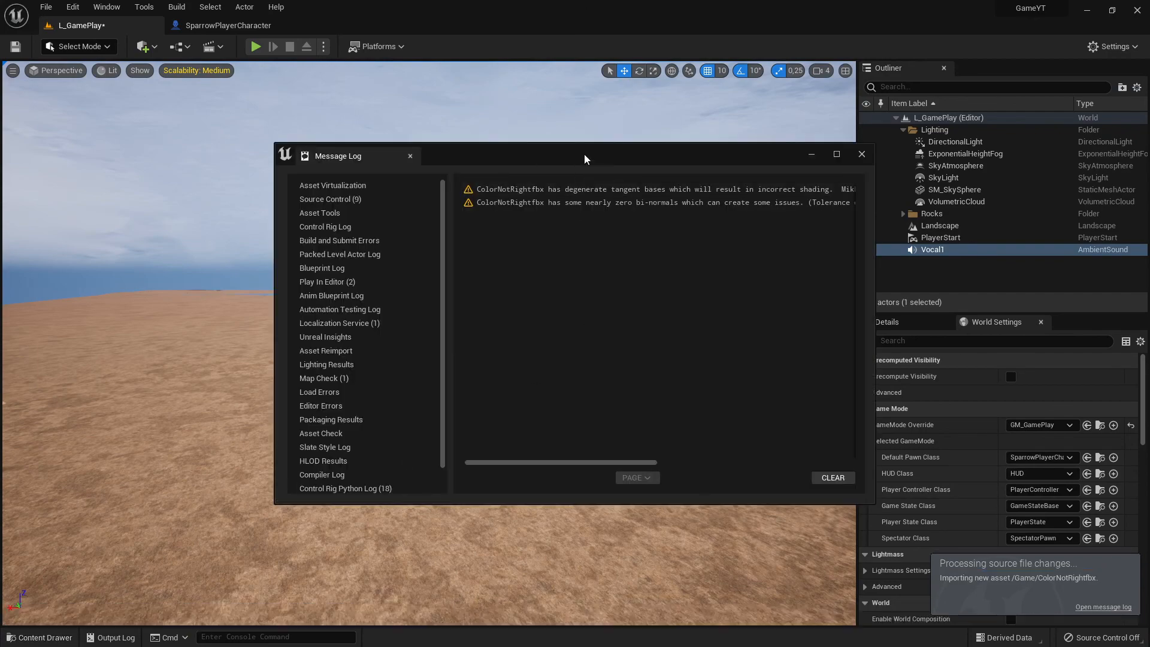
# Step: Enlarge the Message Log to read the full import warnings for ColorNotRightfbx, and close the log
pyautogui.moveTo(585, 158); pyautogui.dragTo(450, 215)
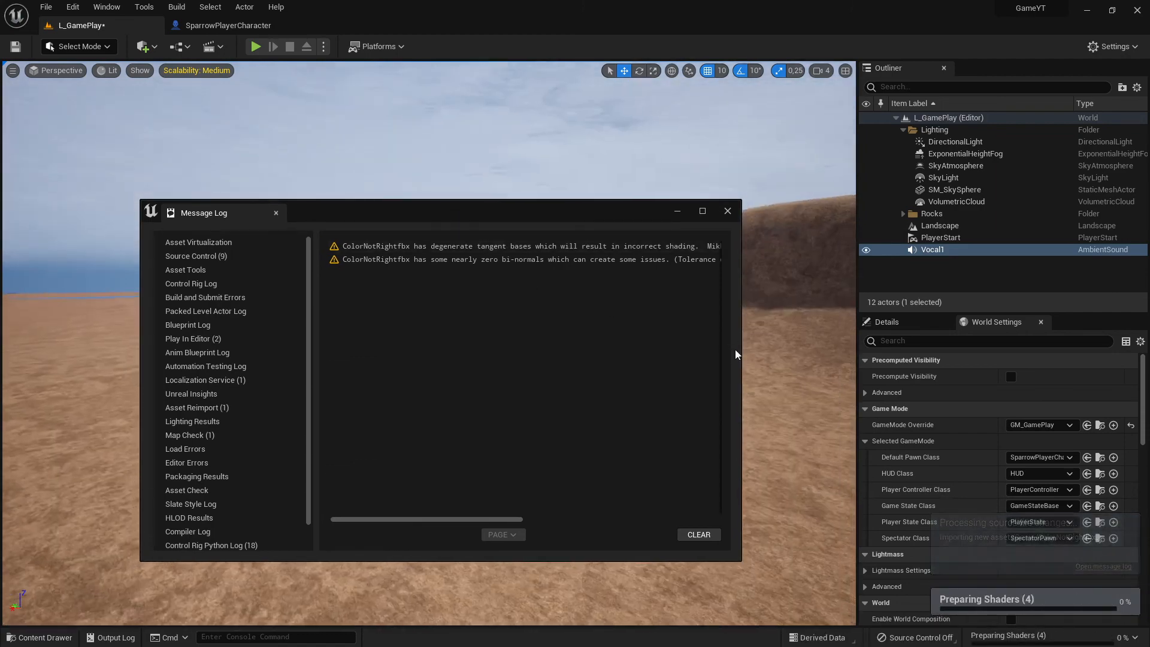
pyautogui.moveTo(741, 355); pyautogui.dragTo(1130, 352)
pyautogui.moveTo(711, 211); pyautogui.dragTo(548, 205)
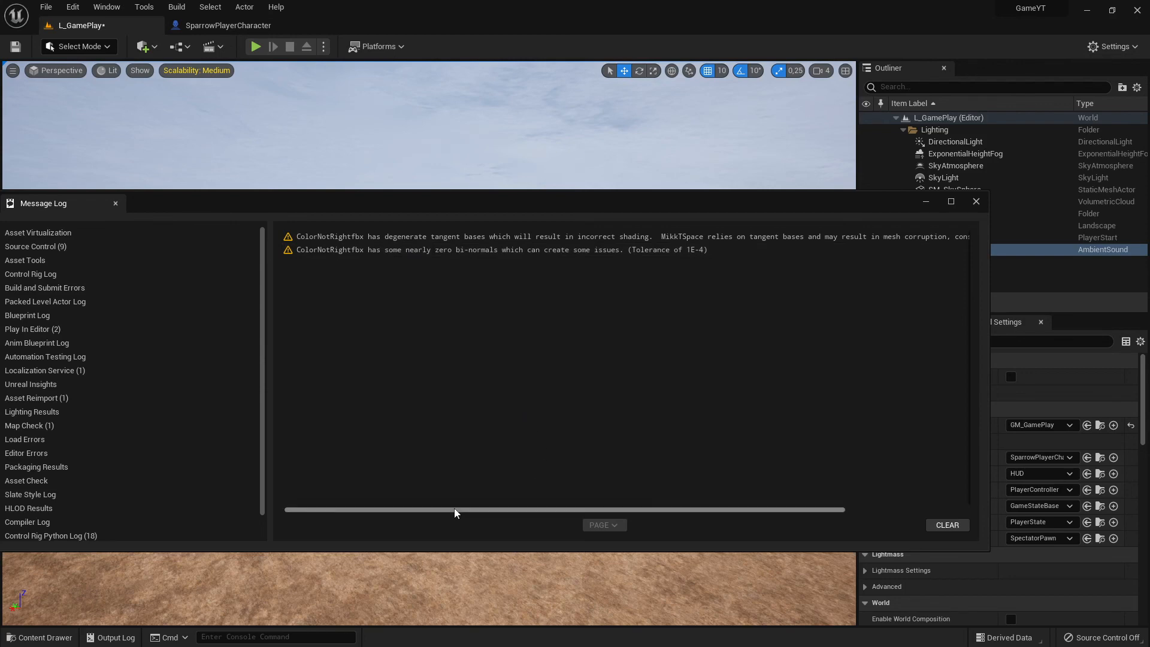
pyautogui.moveTo(454, 508)
pyautogui.mouseDown()
pyautogui.moveTo(591, 506)
pyautogui.moveTo(434, 508)
pyautogui.mouseUp()
pyautogui.click(976, 201)
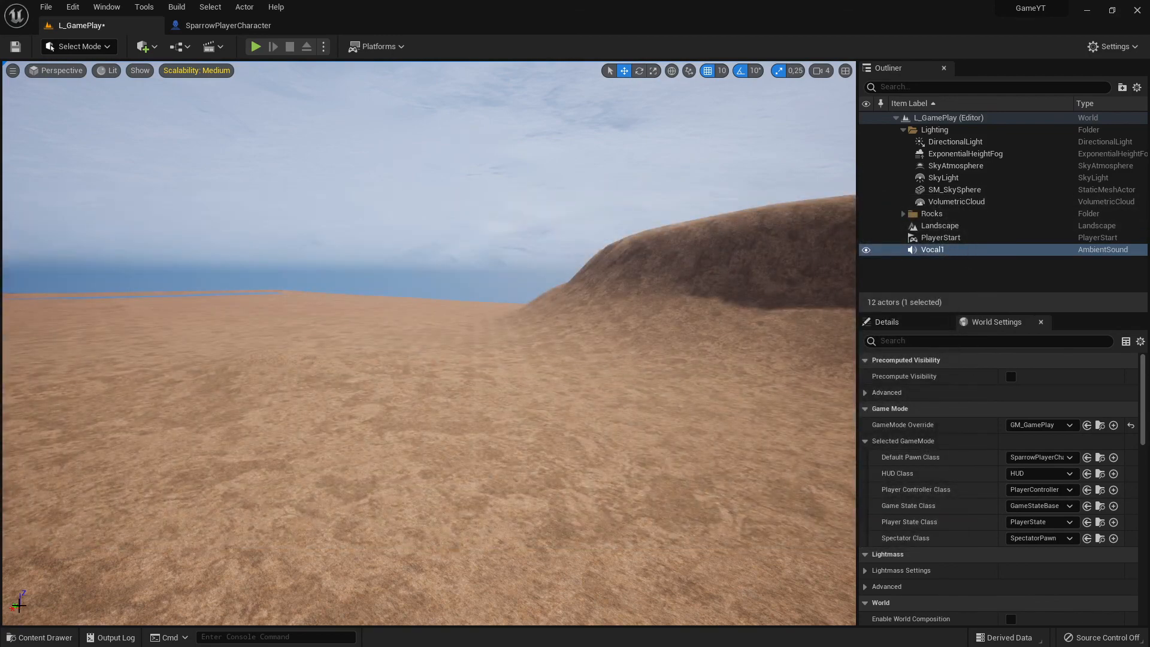
# Step: Place the ColorNotRightfbx mesh from the project's root Content folder into the L_GamePlay level
pyautogui.click(39, 638)
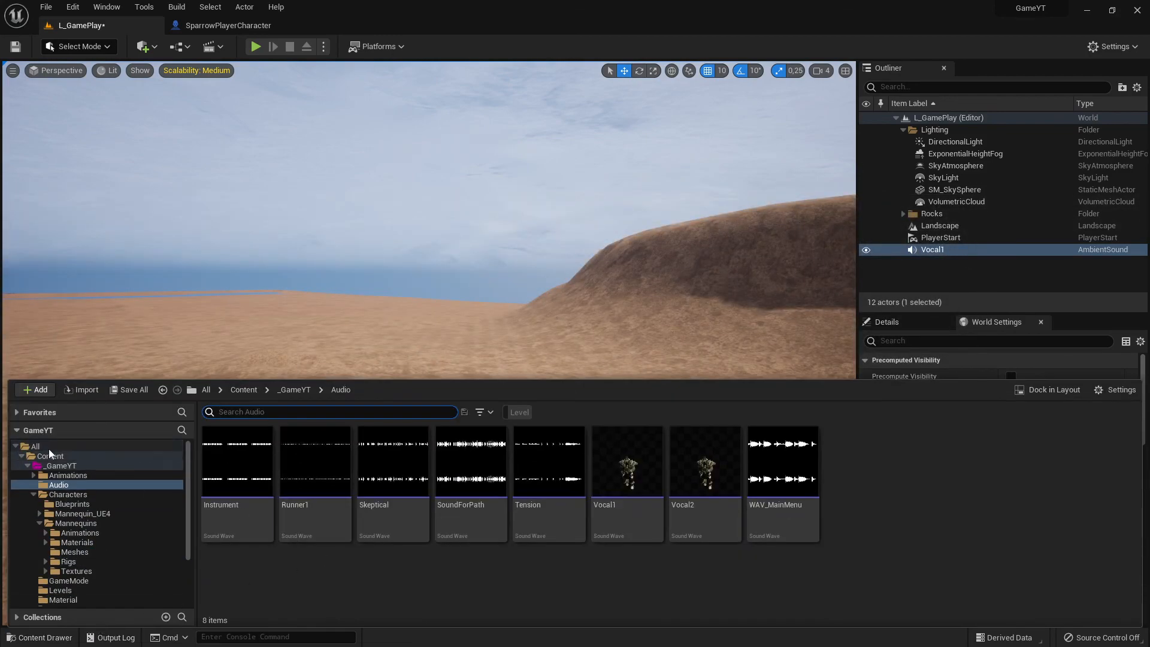
pyautogui.click(50, 455)
pyautogui.scroll(-1, 643, 545)
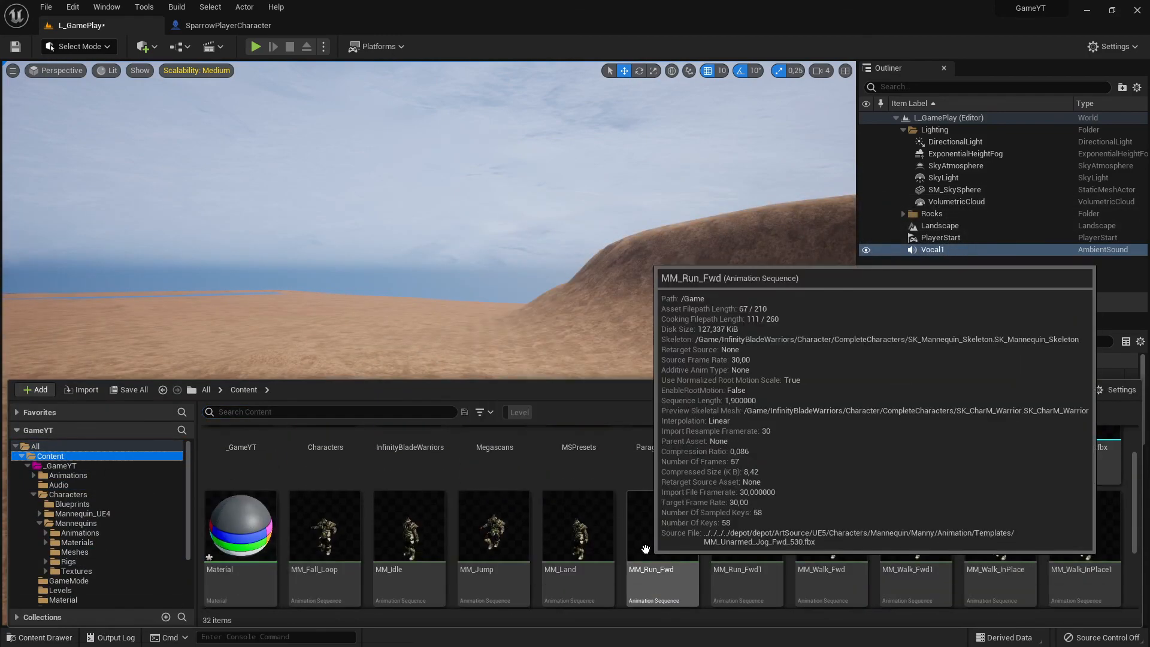
pyautogui.scroll(1, 646, 549)
pyautogui.moveTo(1077, 469); pyautogui.dragTo(353, 307)
# Step: Play the level and run the character towards the placed winged mesh to check its colours in-game, and stop the play session
pyautogui.moveTo(429, 343); pyautogui.dragTo(644, 349, button='right')
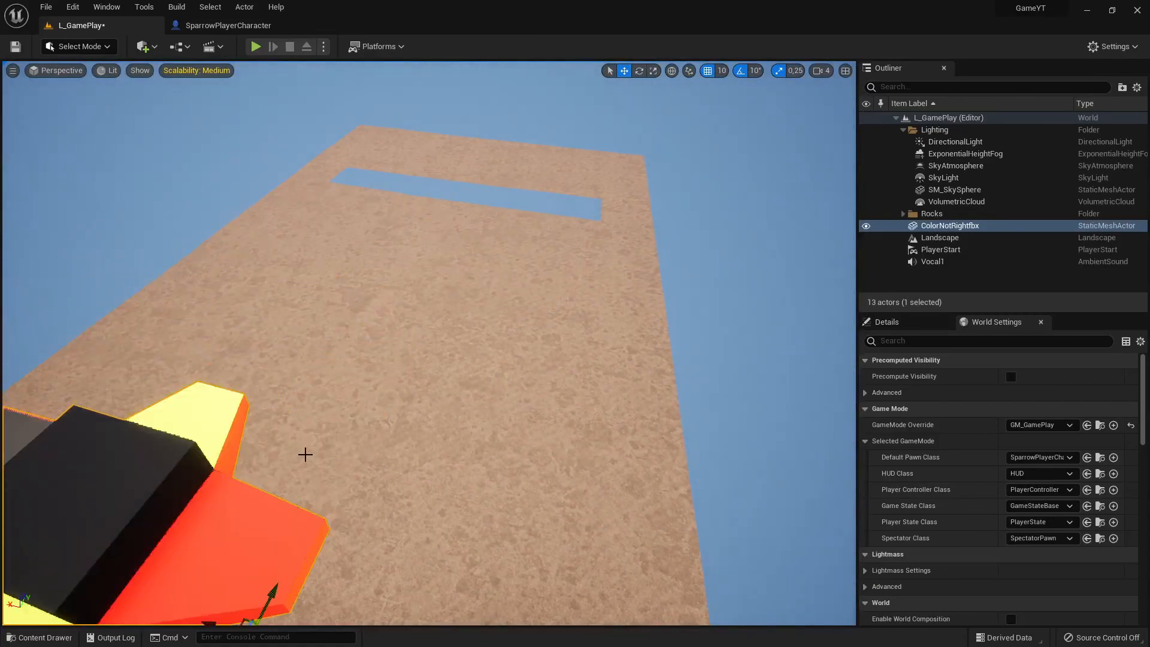
pyautogui.moveTo(305, 454); pyautogui.dragTo(181, 448, button='right')
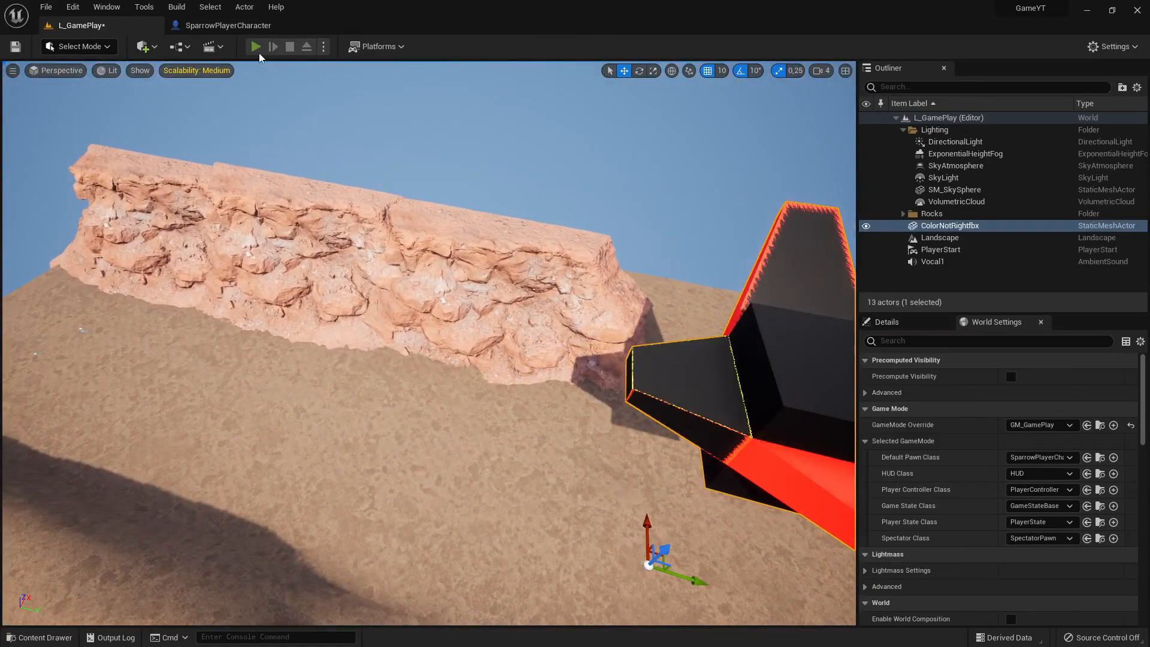
pyautogui.click(256, 47)
pyautogui.press('w')
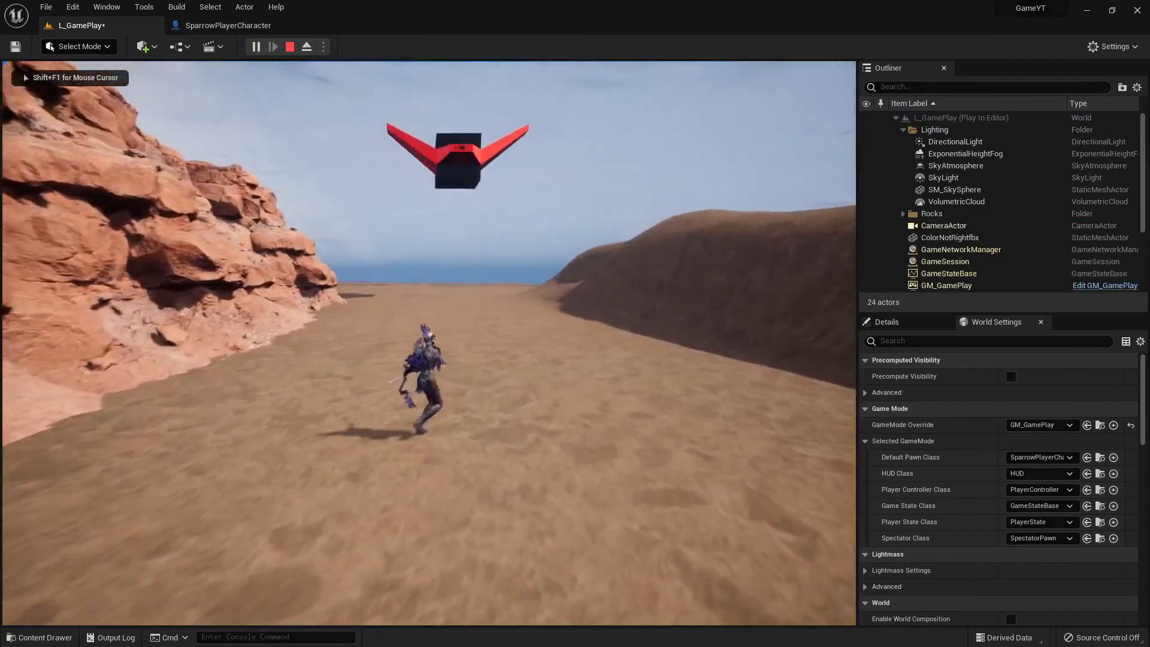
pyautogui.press('space')
pyautogui.press('space')
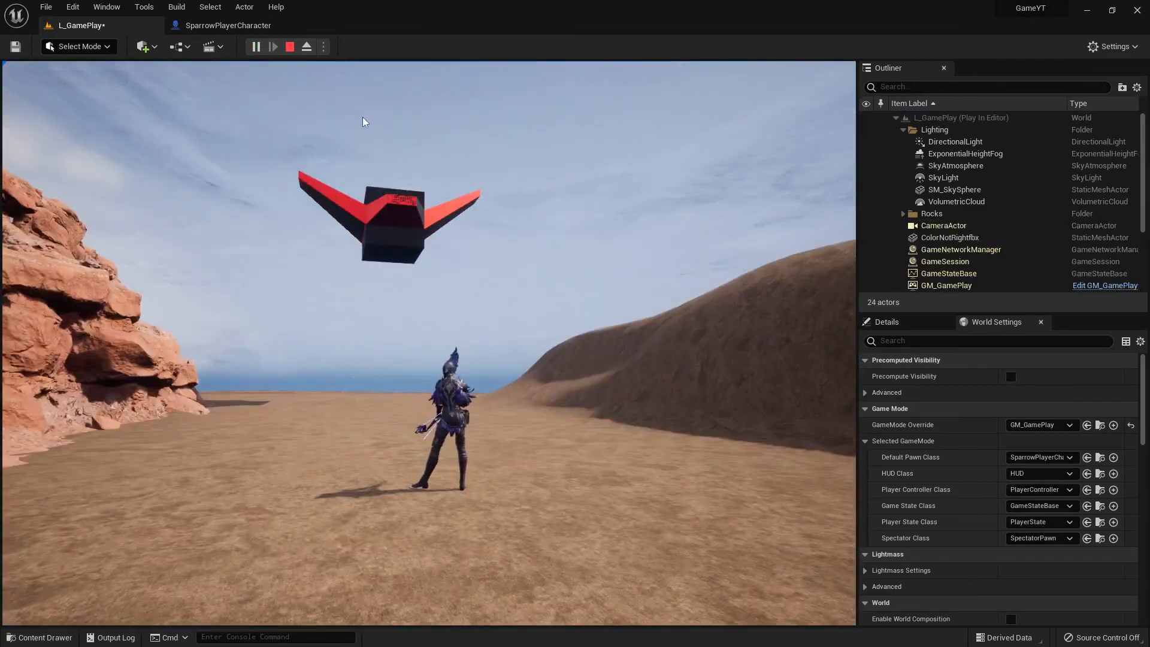
pyautogui.press('Escape')
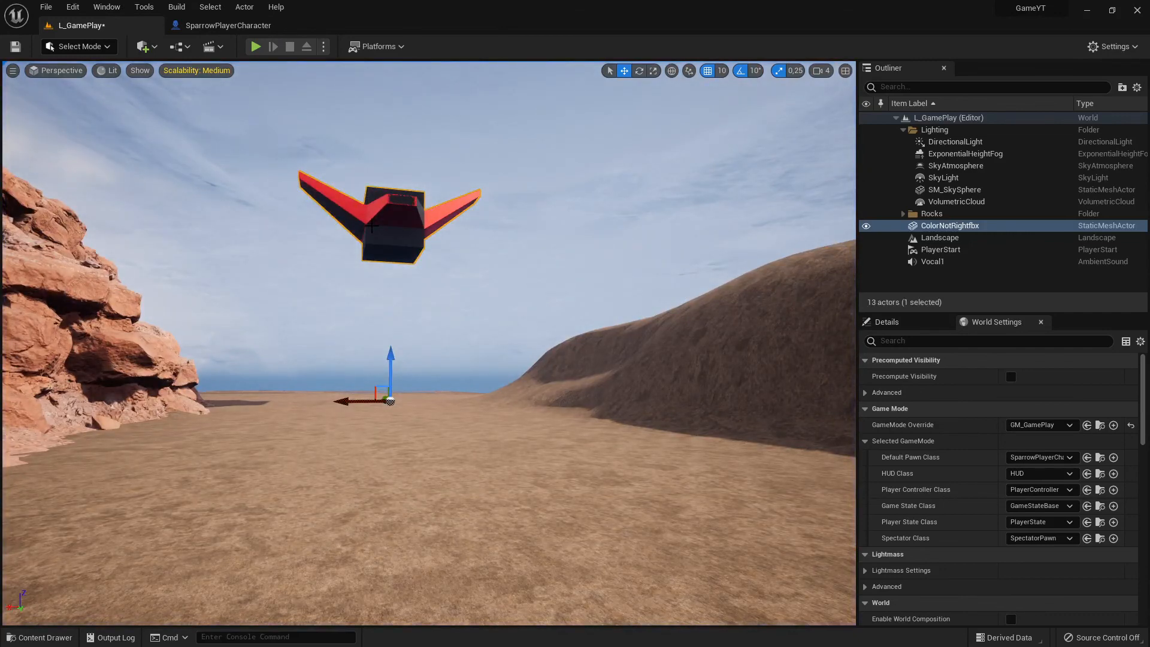
# Step: Fly around the placed ColorNotRightfbx mesh and examine its face colours from different sides and from above
pyautogui.moveTo(429, 343); pyautogui.dragTo(477, 407, button='right')
pyautogui.press('w')
pyautogui.press('a')
pyautogui.press('s')
pyautogui.press('a')
pyautogui.press('d')
pyautogui.moveTo(476, 251); pyautogui.dragTo(414, 238, button='right')
pyautogui.press('w')
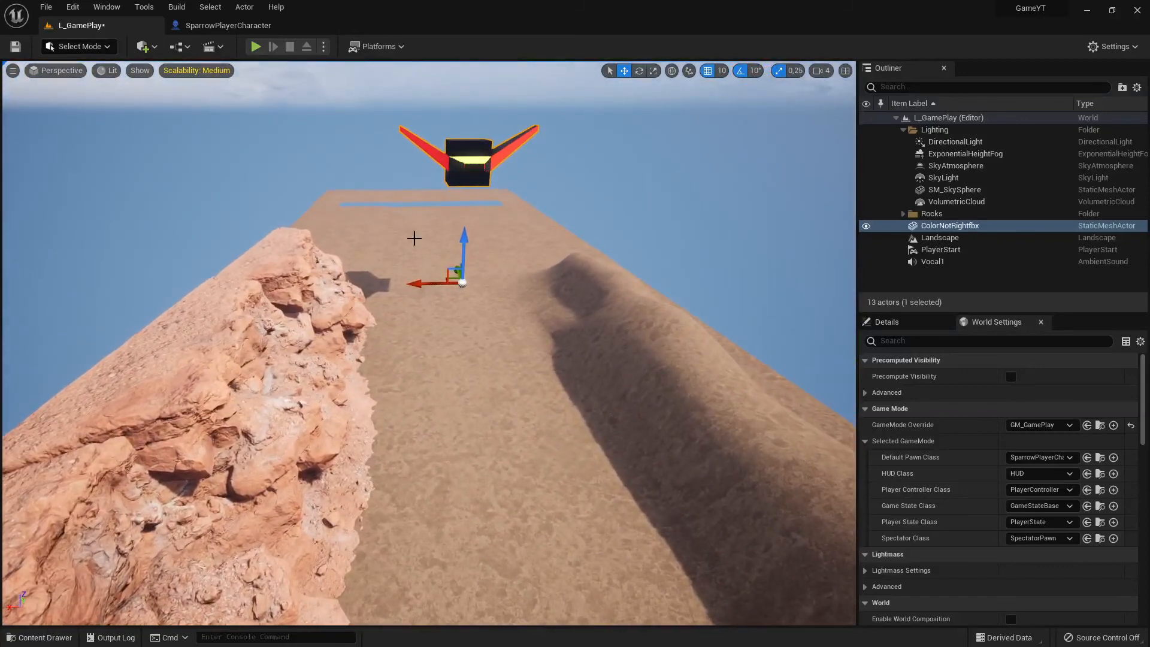